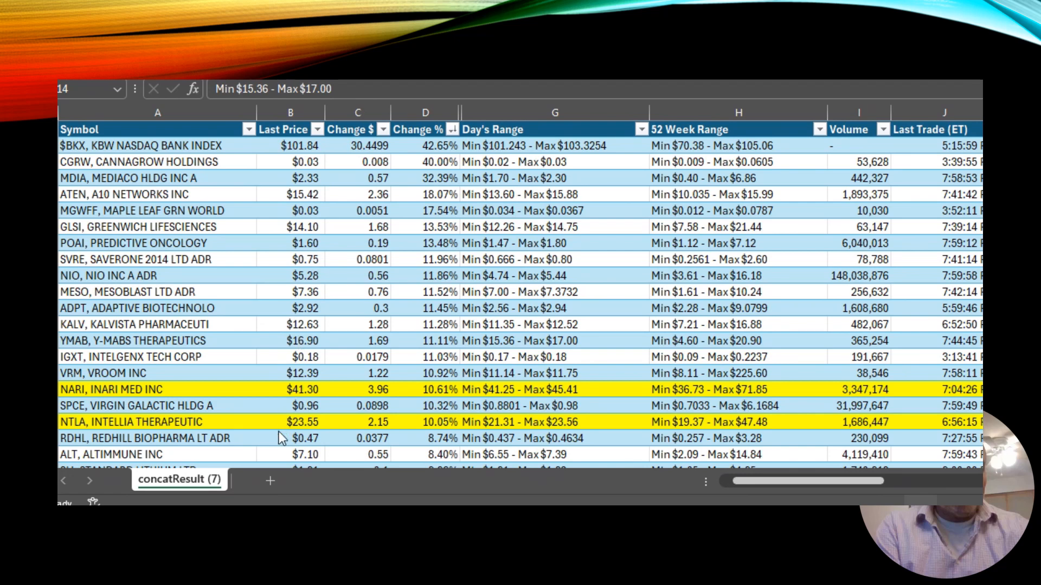
# Add four new worksheets to the workbook and return to the concatResult sheet.
pyautogui.click(270, 481)
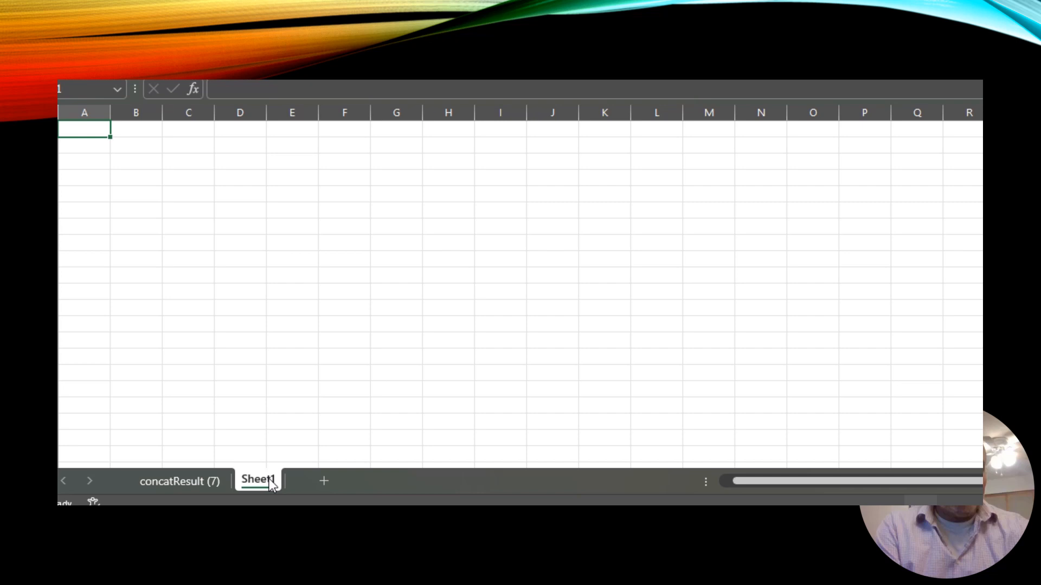
pyautogui.click(324, 480)
pyautogui.click(378, 480)
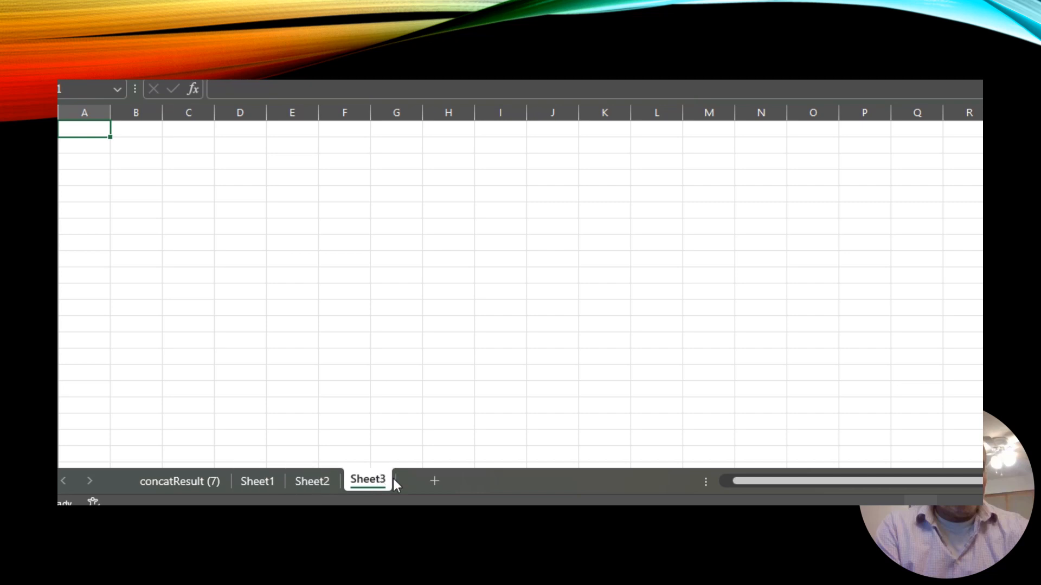
pyautogui.click(433, 481)
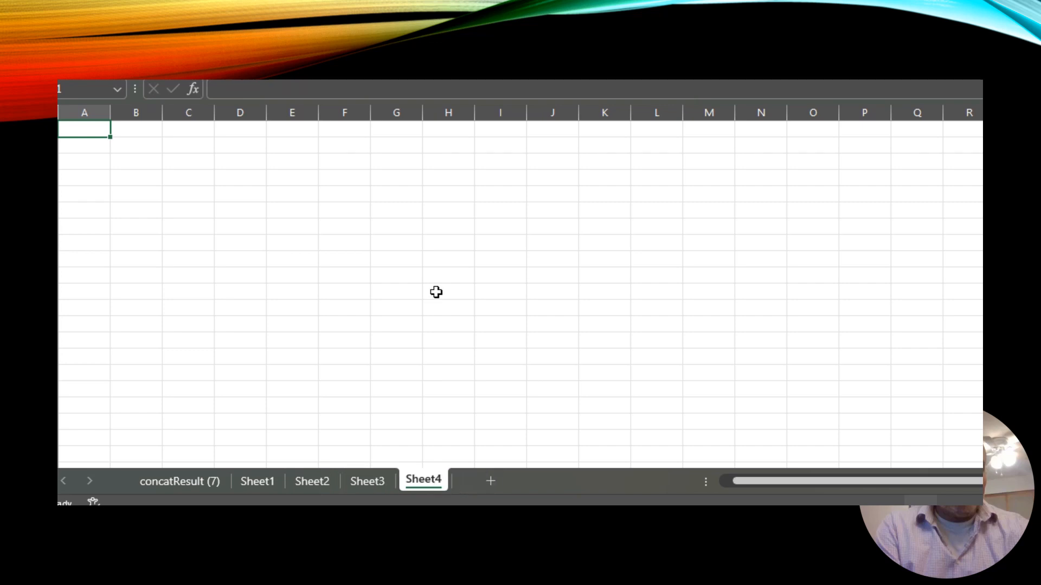
pyautogui.click(178, 480)
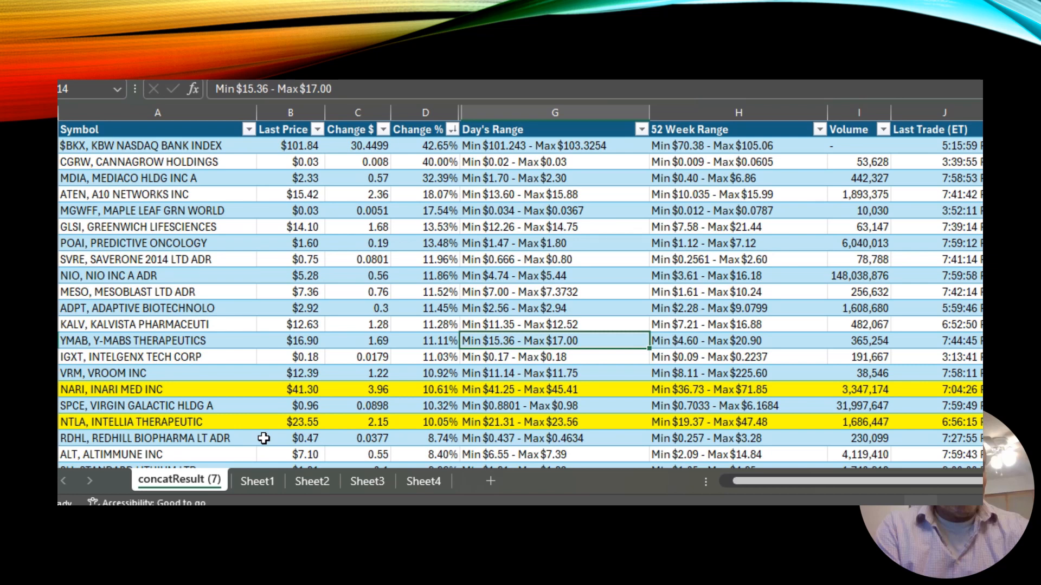
# Open the default_Wed May 01 2024 (1).csv file from the Downloads folder.
pyautogui.hotkey('alt', 'Tab')
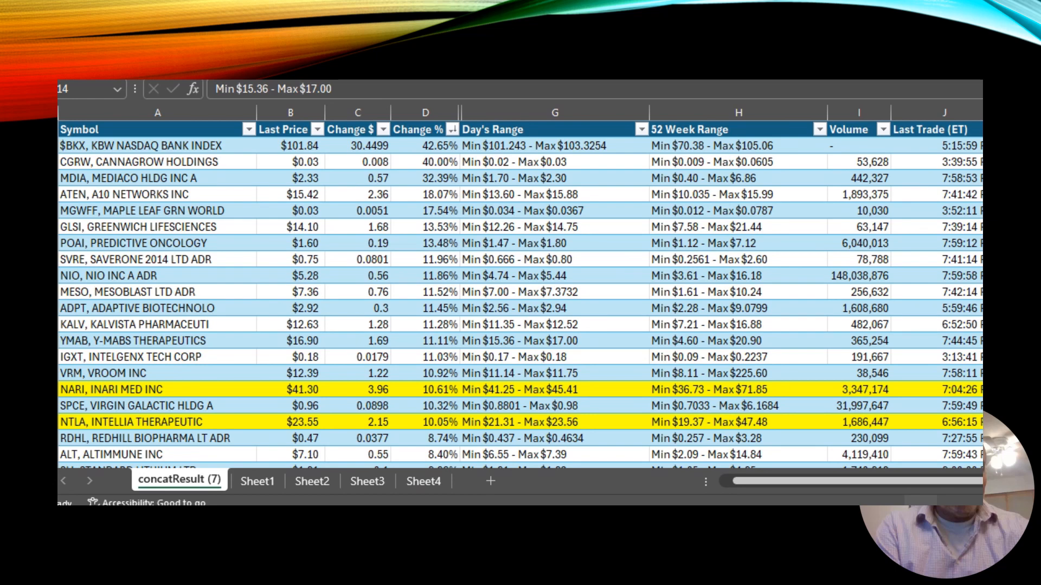
pyautogui.moveTo(1040, 81); pyautogui.dragTo(639, 38)
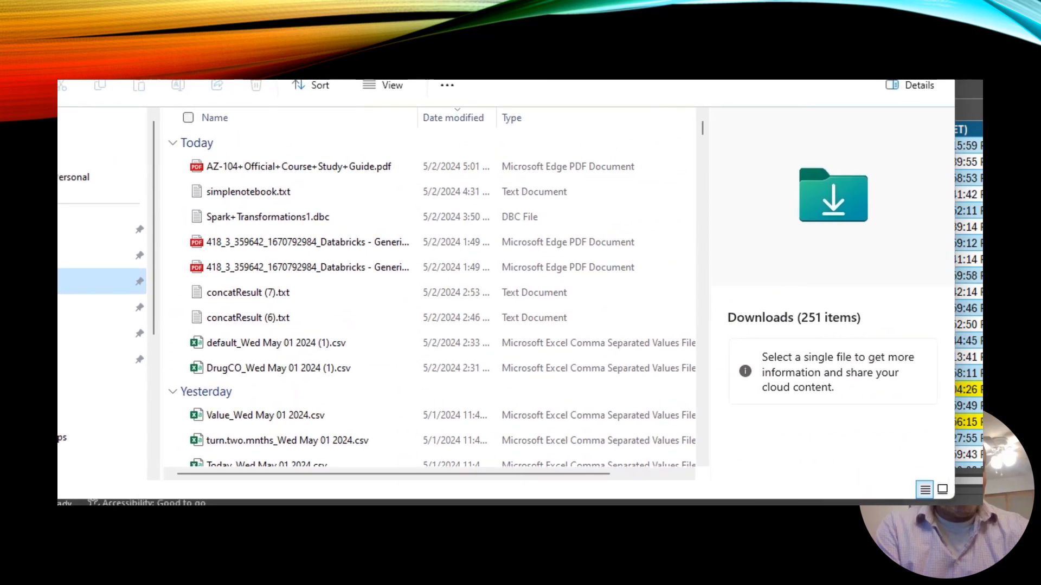
pyautogui.moveTo(753, 25); pyautogui.dragTo(805, 0)
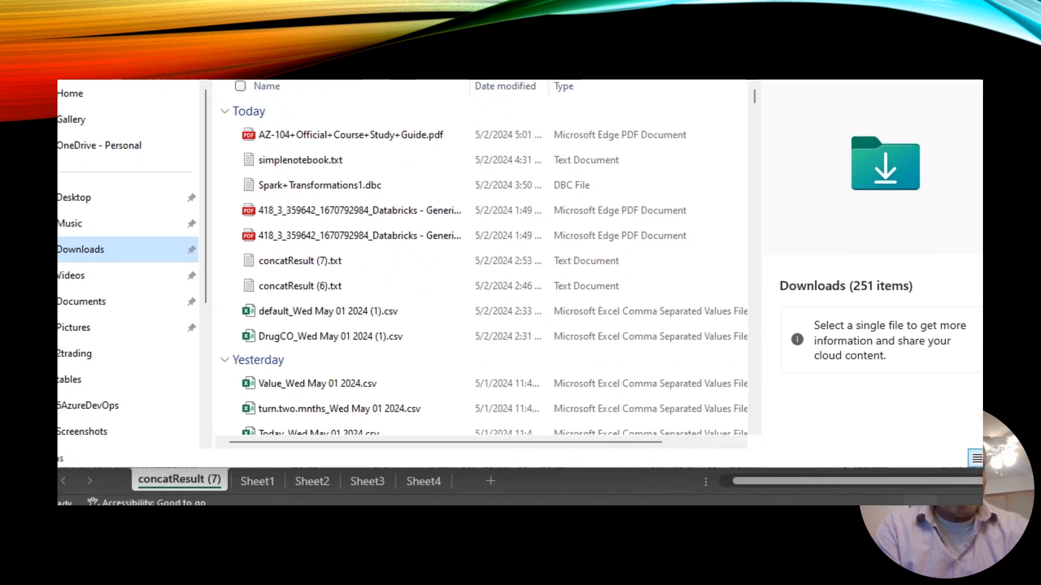
pyautogui.doubleClick(309, 315)
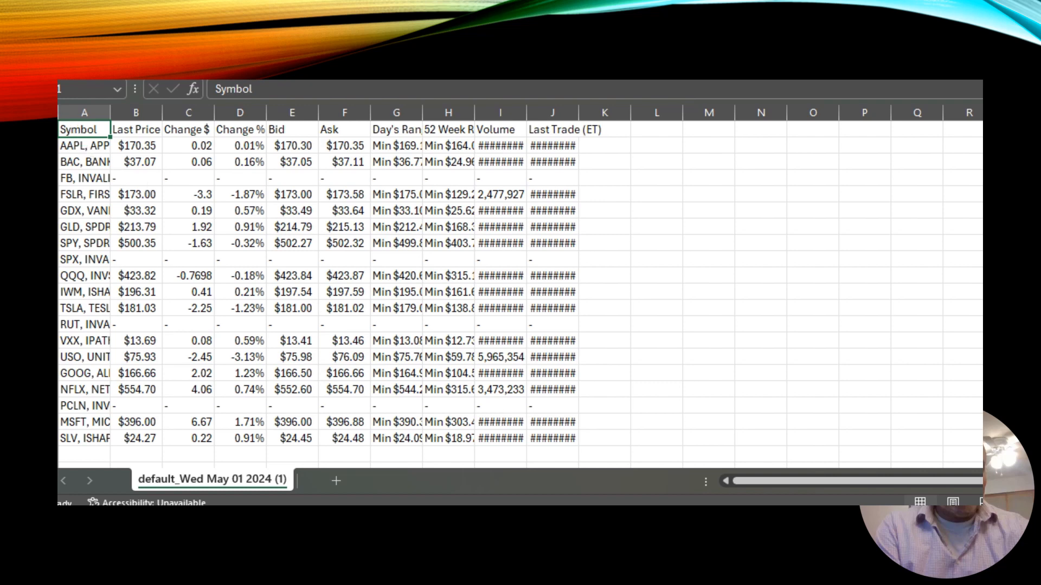
# Copy all data from the default CSV and paste it into Sheet1 of the main workbook.
pyautogui.click(58, 114)
pyautogui.hotkey('ctrl', 'c')
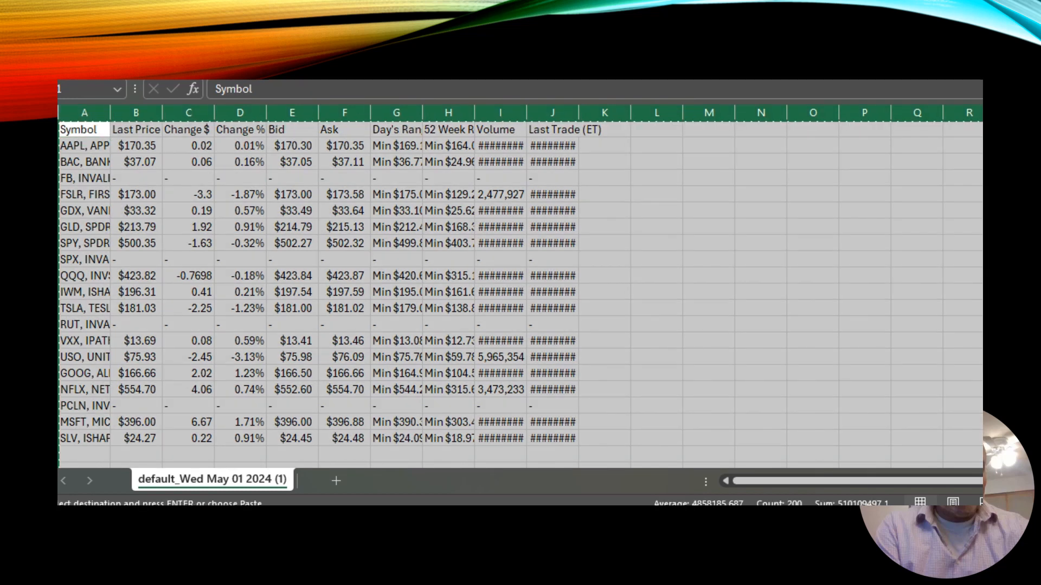
pyautogui.hotkey('alt', 'Tab')
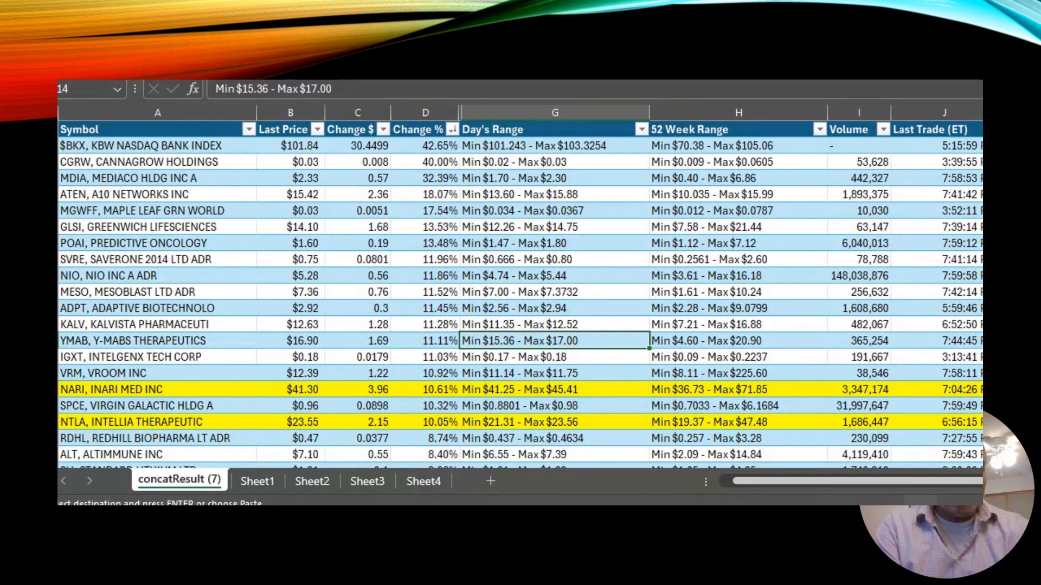
pyautogui.click(258, 482)
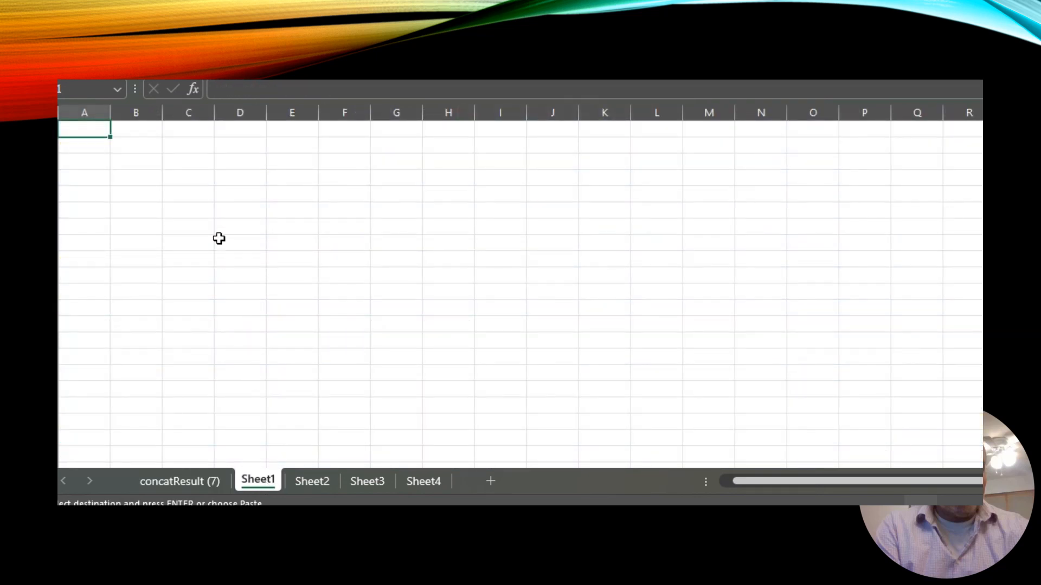
pyautogui.hotkey('ctrl', 'v')
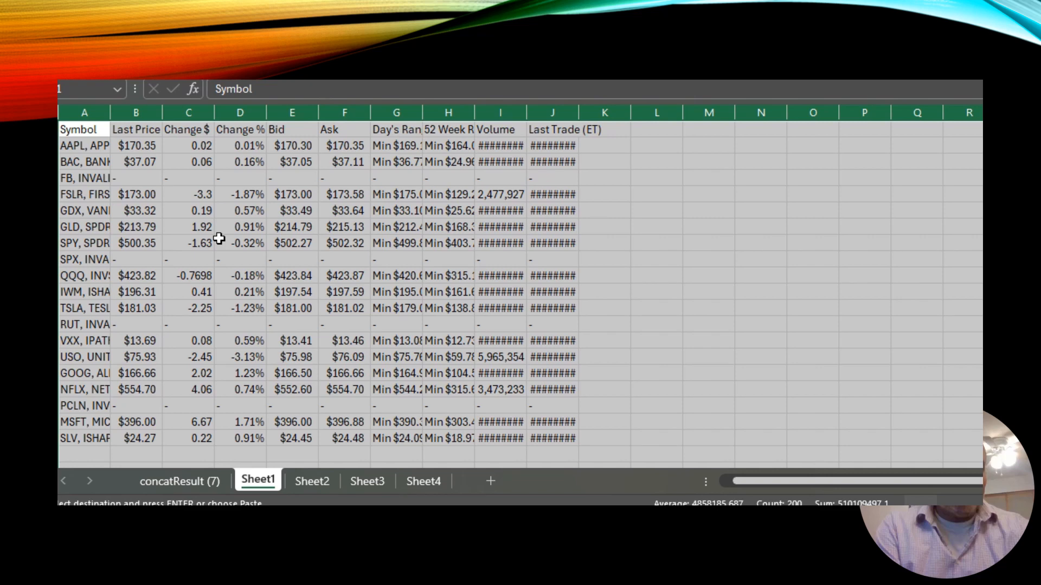
pyautogui.click(219, 238)
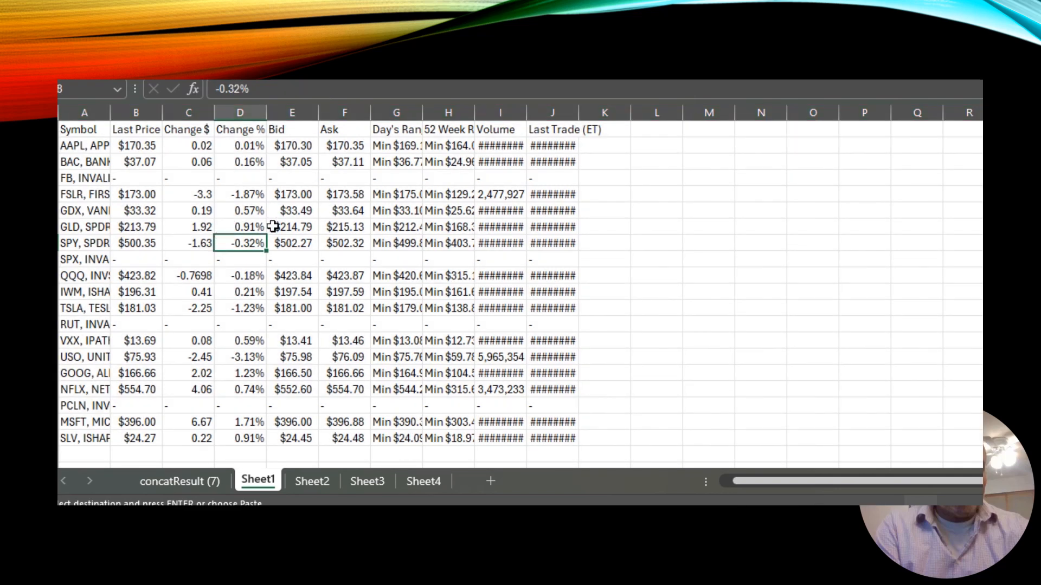
# Switch to the DrugCO_Wed May 01 2024 (1) workbook and scroll through its data.
pyautogui.hotkey('alt', 'Tab')
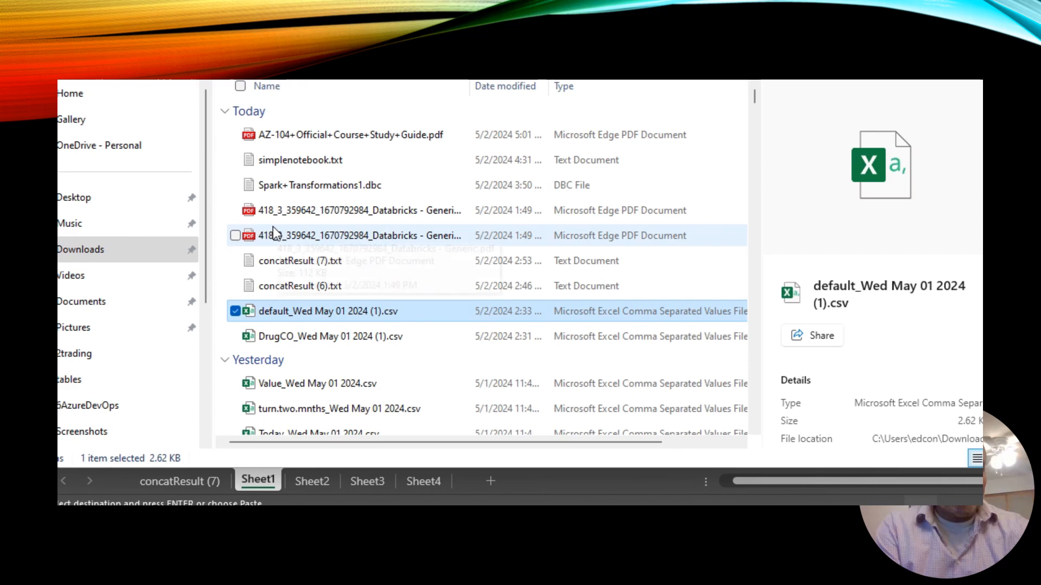
pyautogui.click(308, 341)
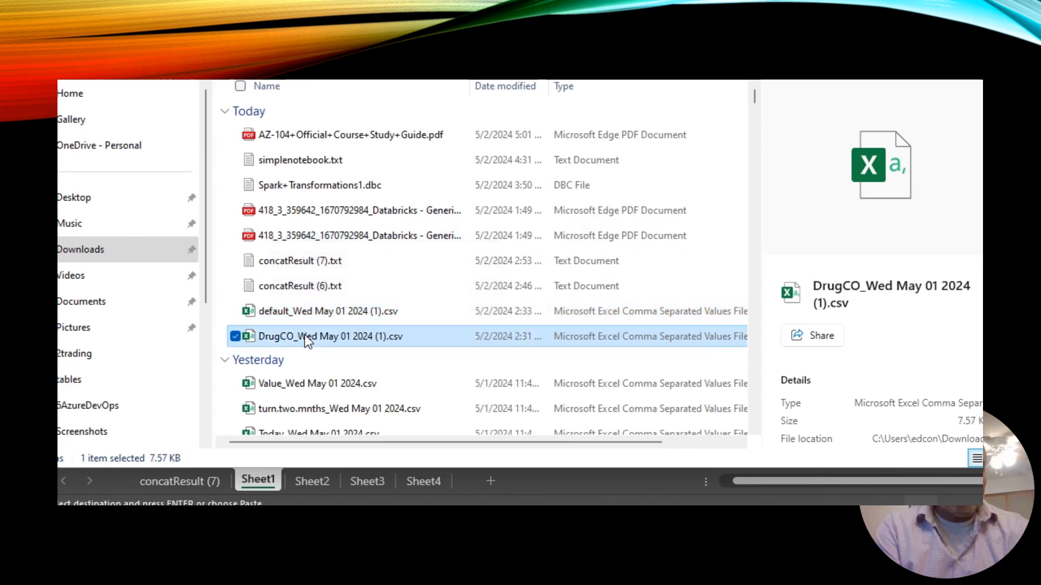
pyautogui.hotkey('alt', 'Tab')
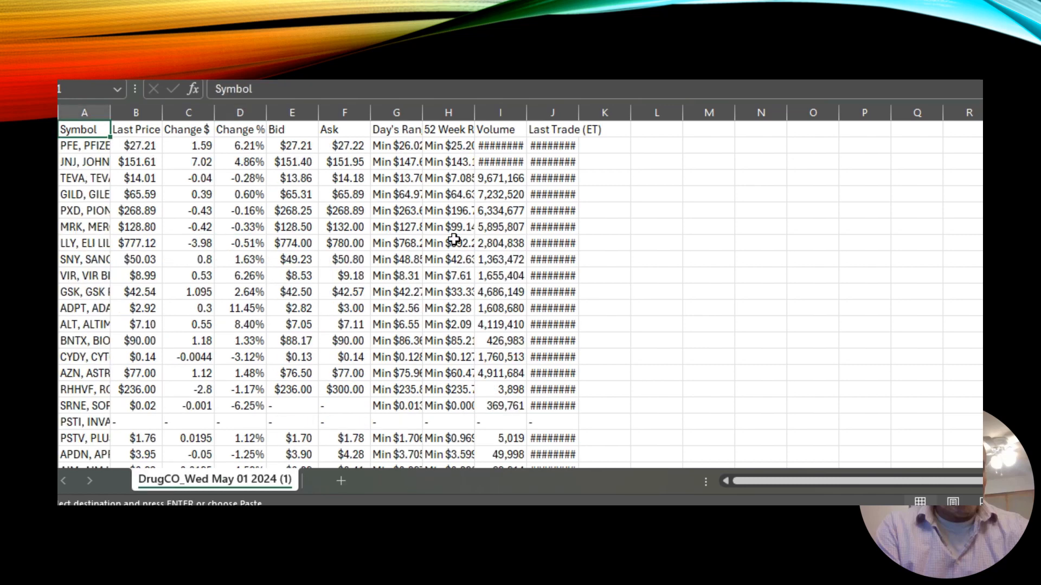
pyautogui.click(627, 307)
pyautogui.press('pagedown')
pyautogui.press('pagedown')
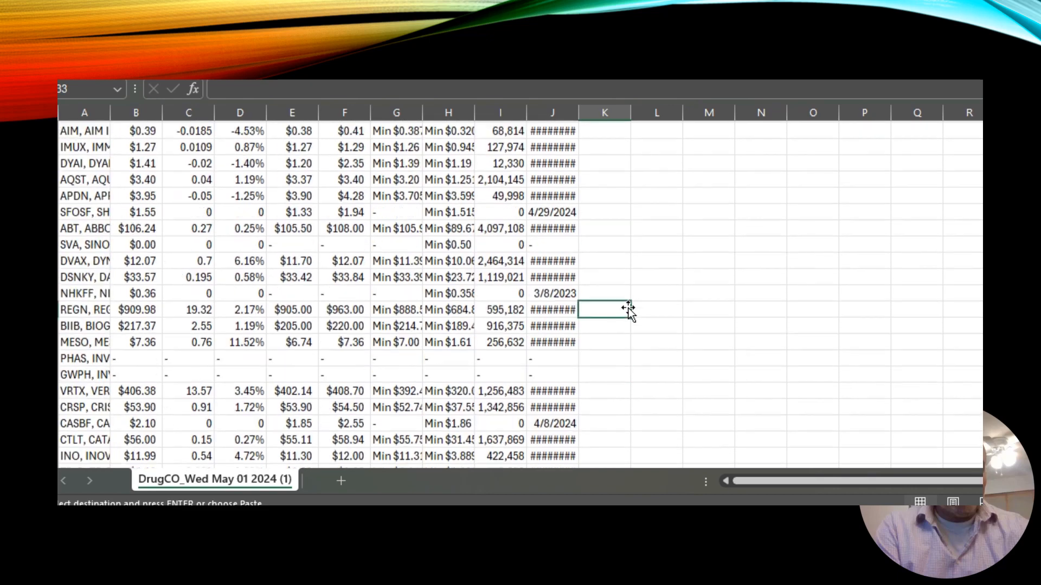
pyautogui.press('pageup')
pyautogui.press('pageup')
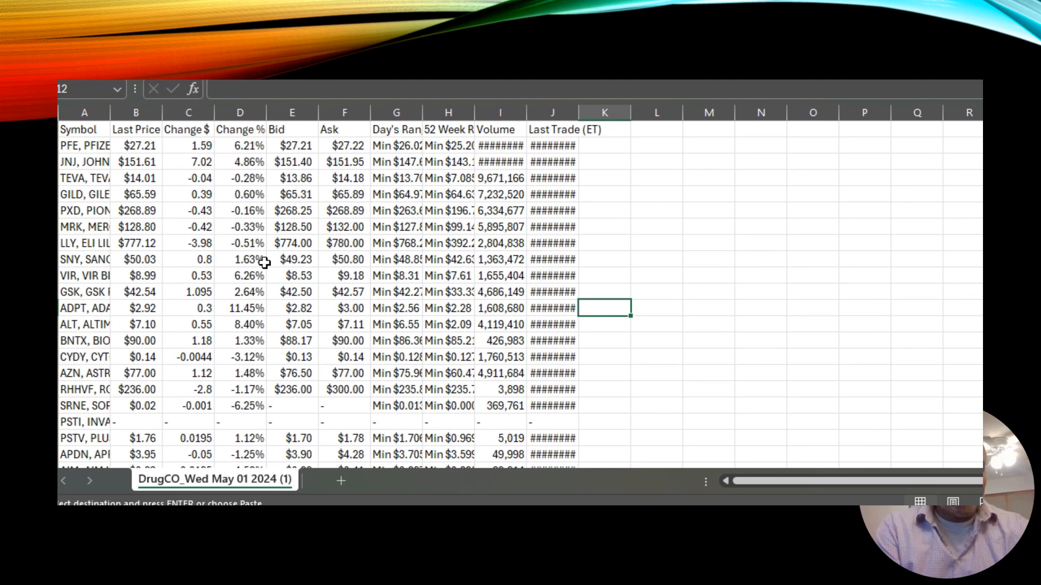
# Select and copy all data in the DrugCO workbook.
pyautogui.hotkey('alt', 'Tab')
pyautogui.press('Tab')
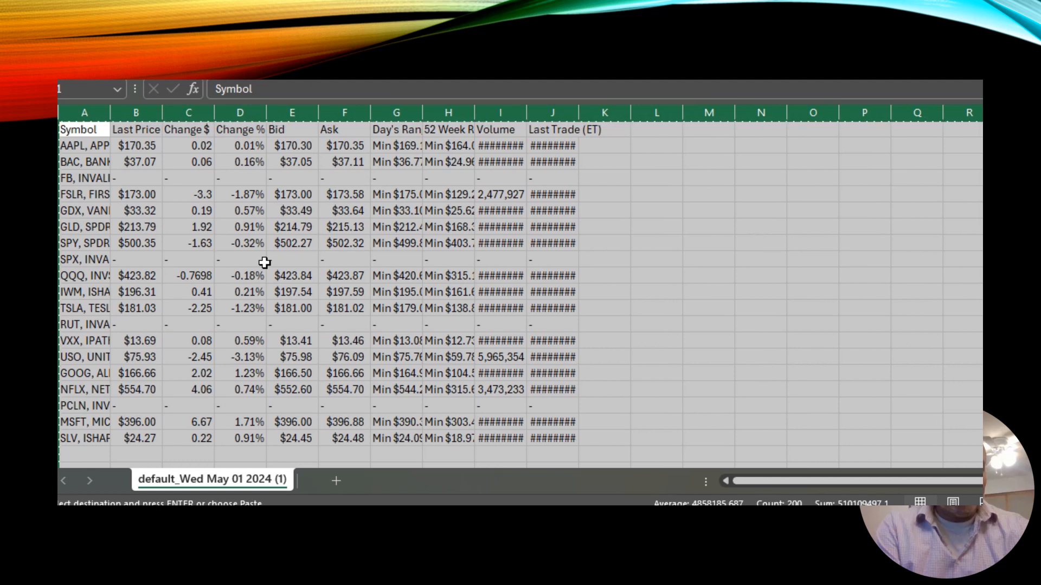
pyautogui.hotkey('alt', 'Tab')
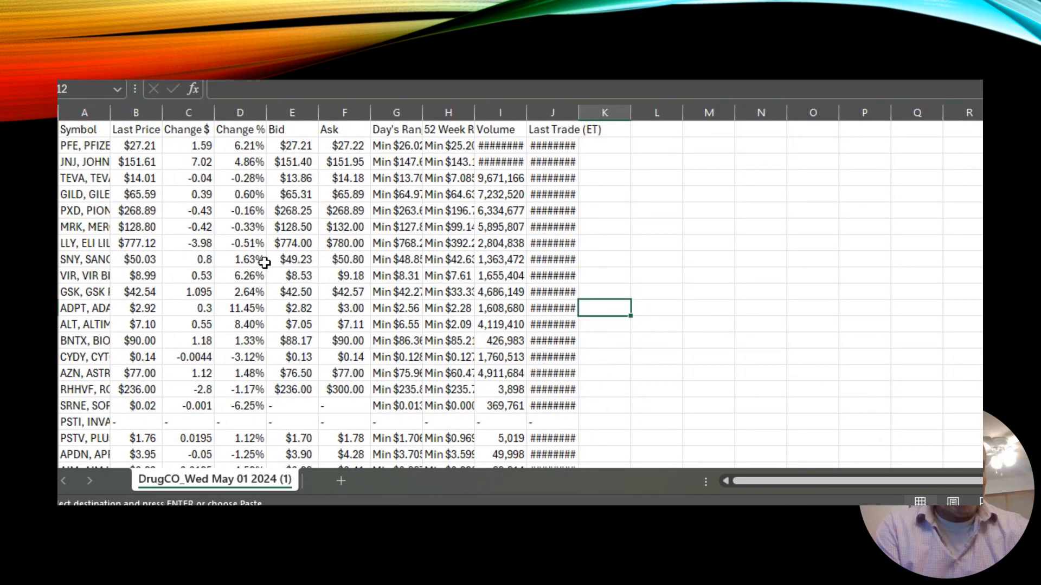
pyautogui.hotkey('ctrl', 'a')
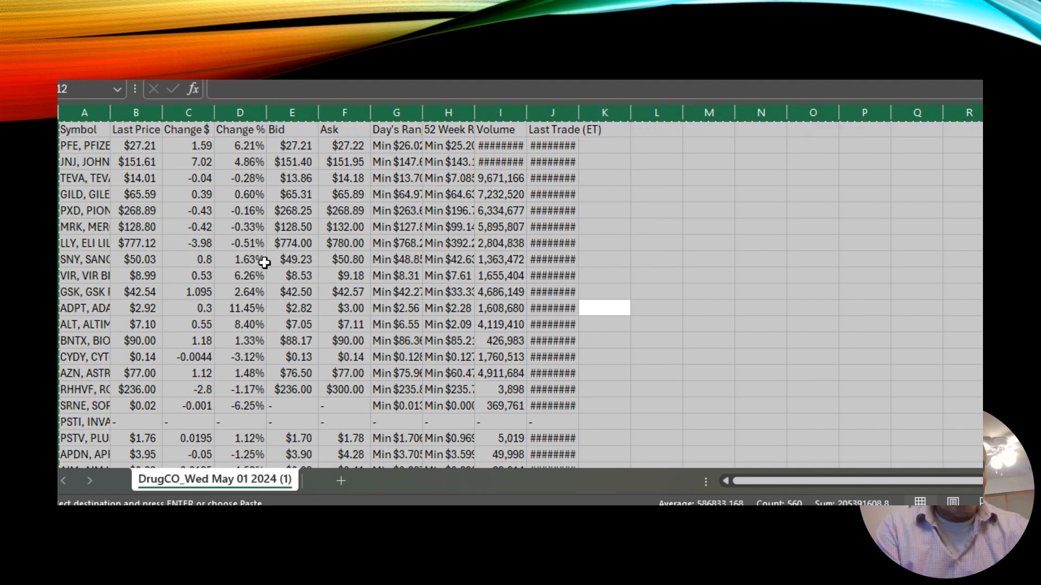
pyautogui.hotkey('alt', 'Tab')
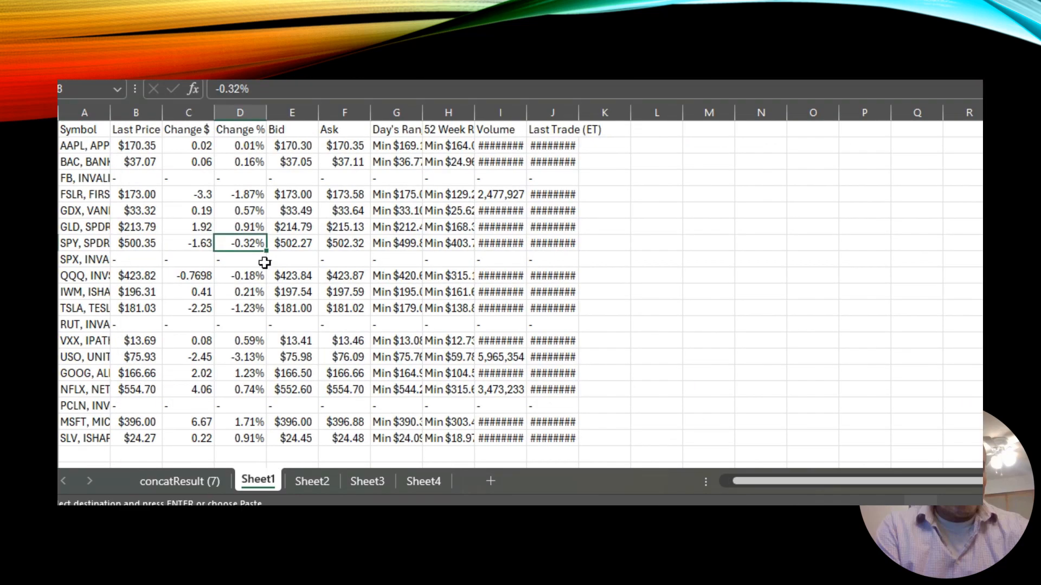
# Rename Sheet2 as DrugMfg and paste the DrugCO data into it.
pyautogui.click(314, 481)
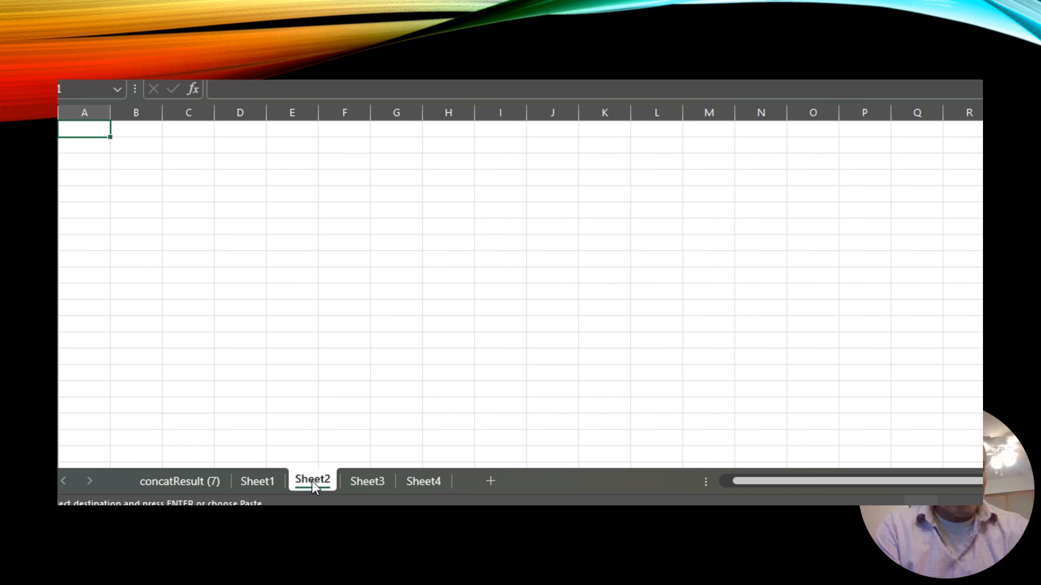
pyautogui.doubleClick(311, 480)
pyautogui.write('DrugMfg')
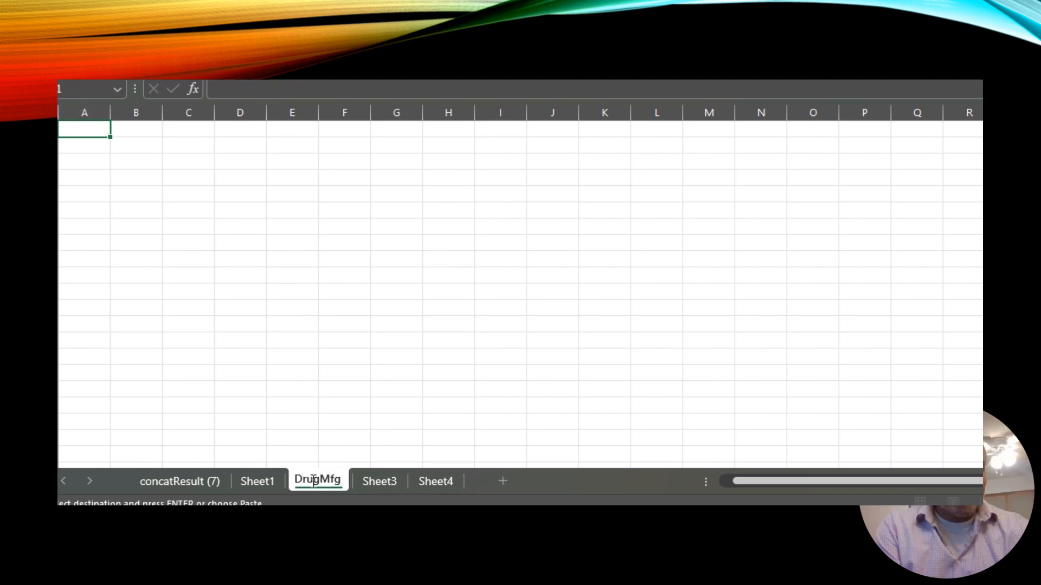
pyautogui.press('Return')
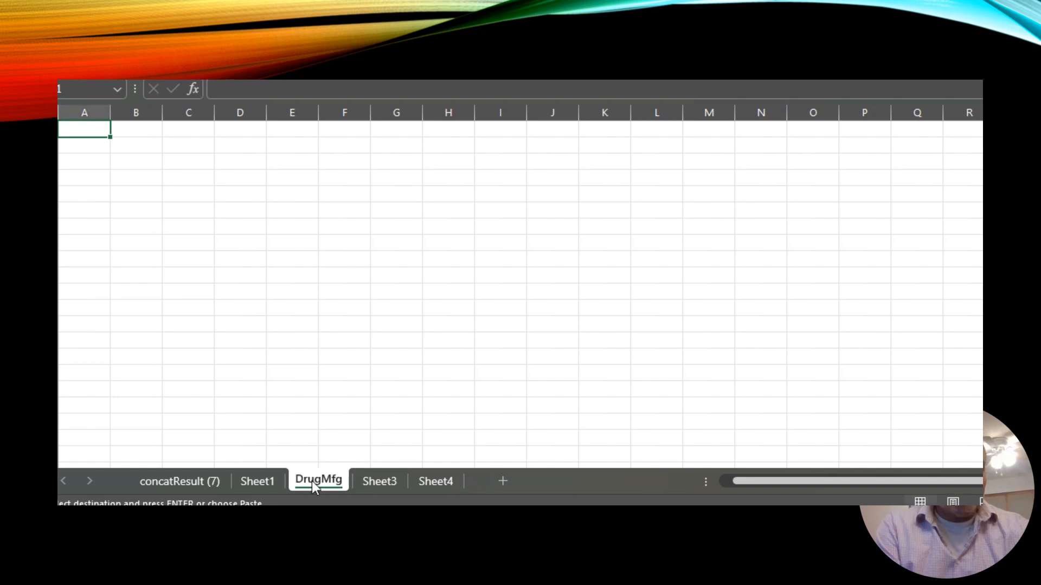
pyautogui.hotkey('ctrl', 'v')
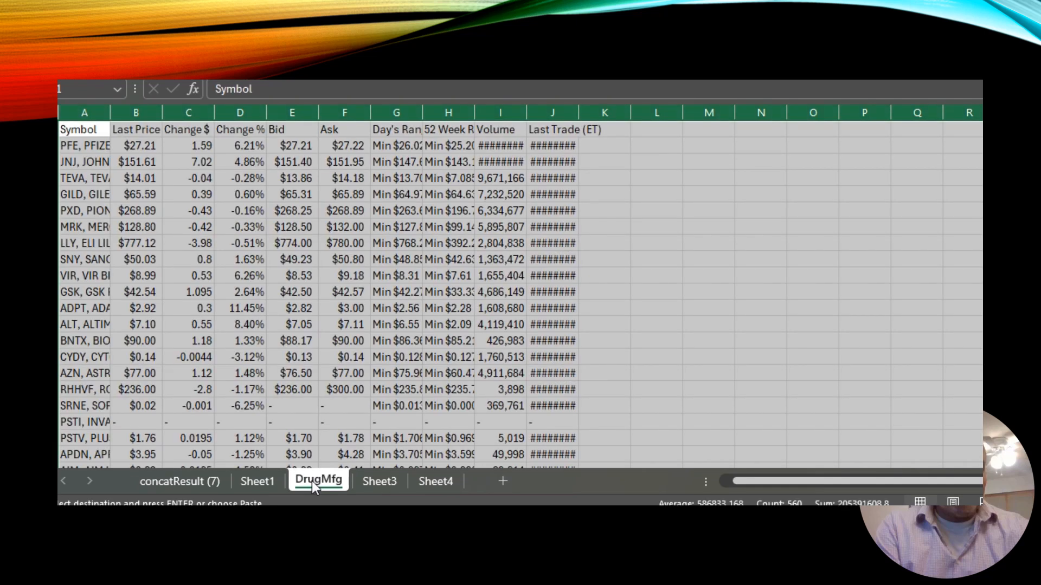
pyautogui.click(624, 371)
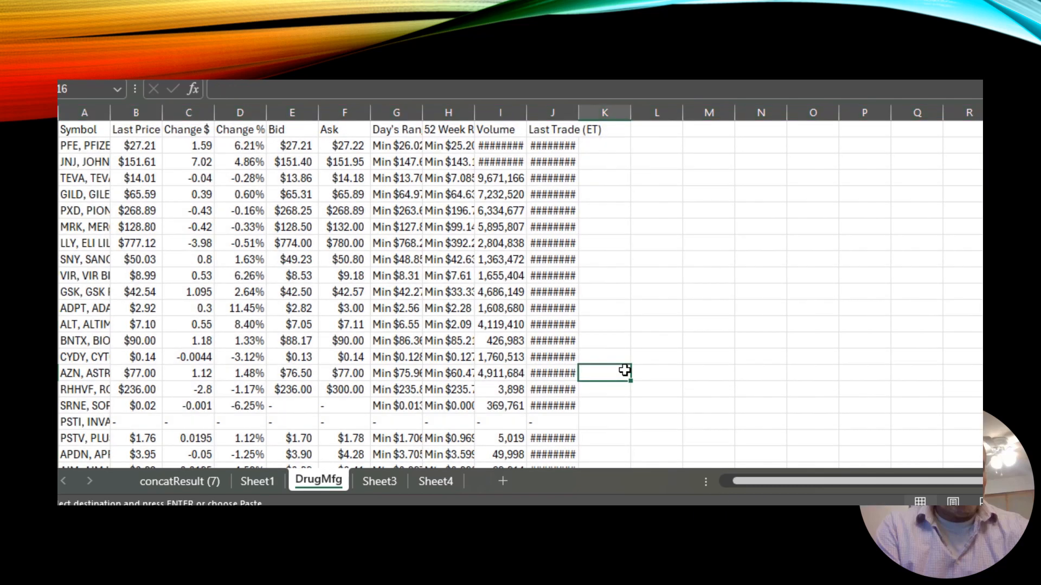
# Bring up the Value_Wed May 01 2024 workbook from the Downloads folder.
pyautogui.hotkey('alt', 'Tab')
pyautogui.hotkey('alt', 'Tab')
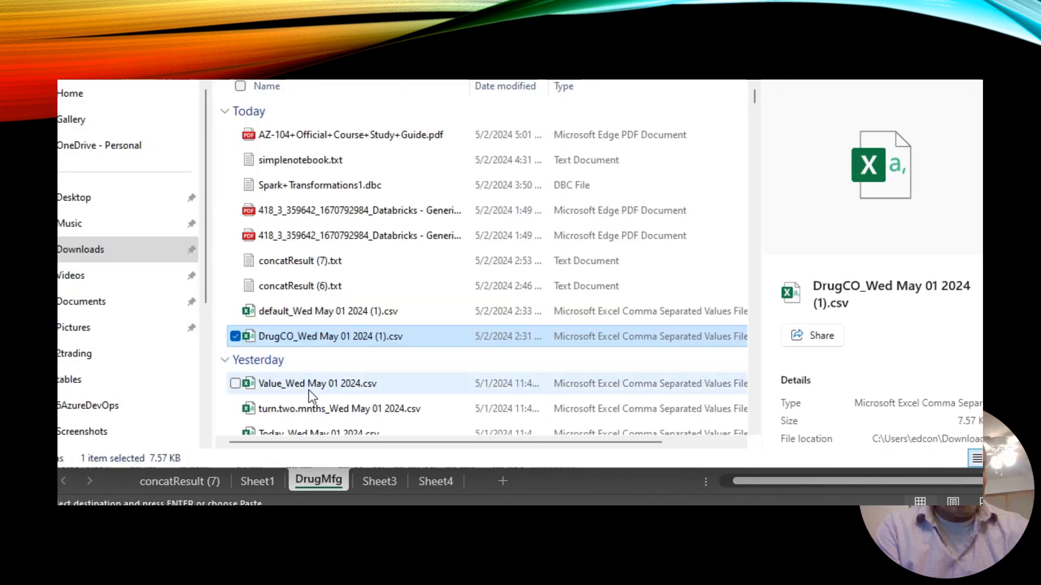
pyautogui.click(298, 386)
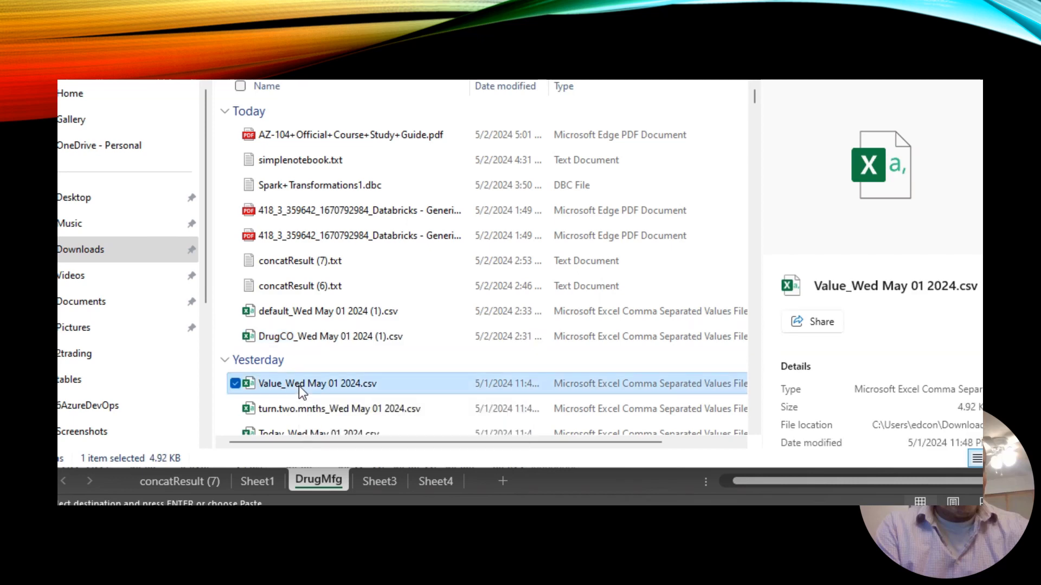
pyautogui.hotkey('alt', 'Tab')
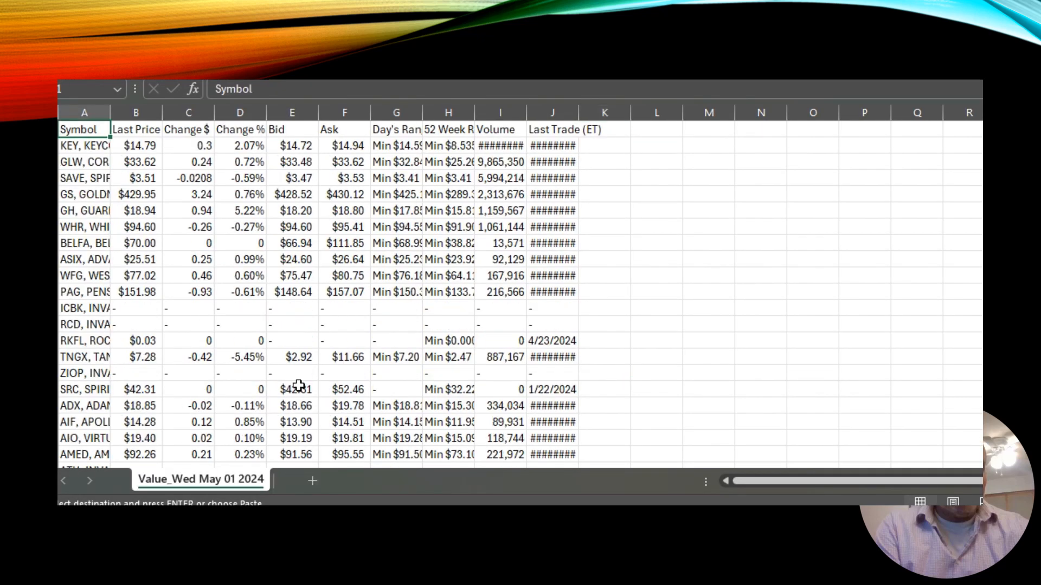
# Examine the company symbol entries in the Value workbook's first column.
pyautogui.click(703, 258)
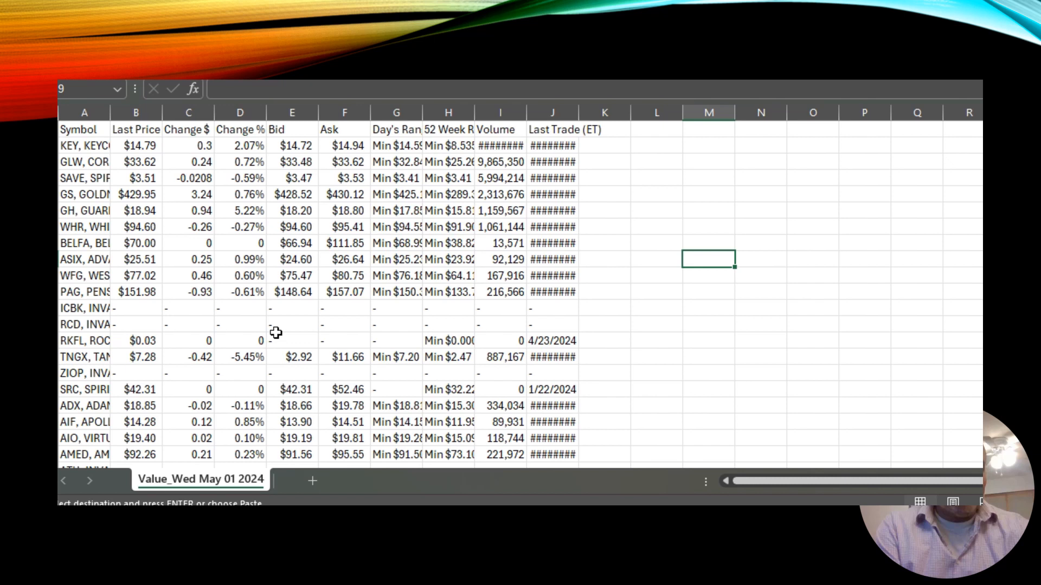
pyautogui.click(82, 179)
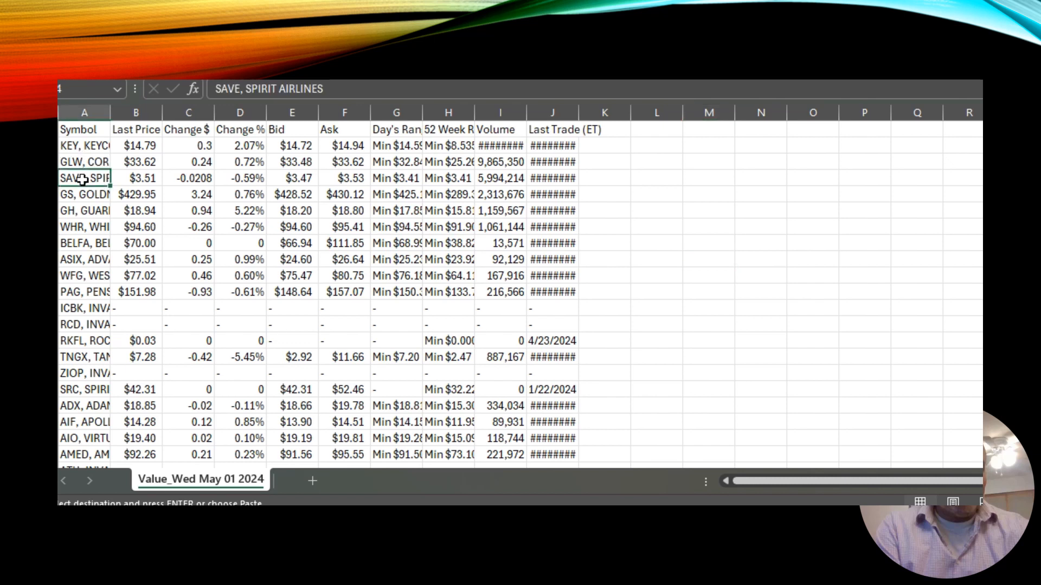
pyautogui.click(78, 210)
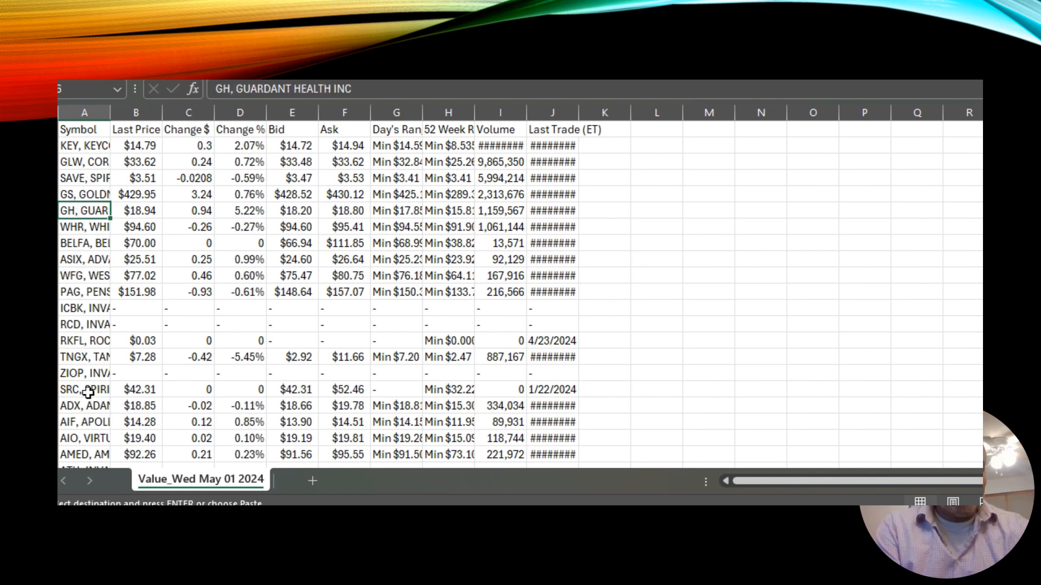
pyautogui.click(93, 453)
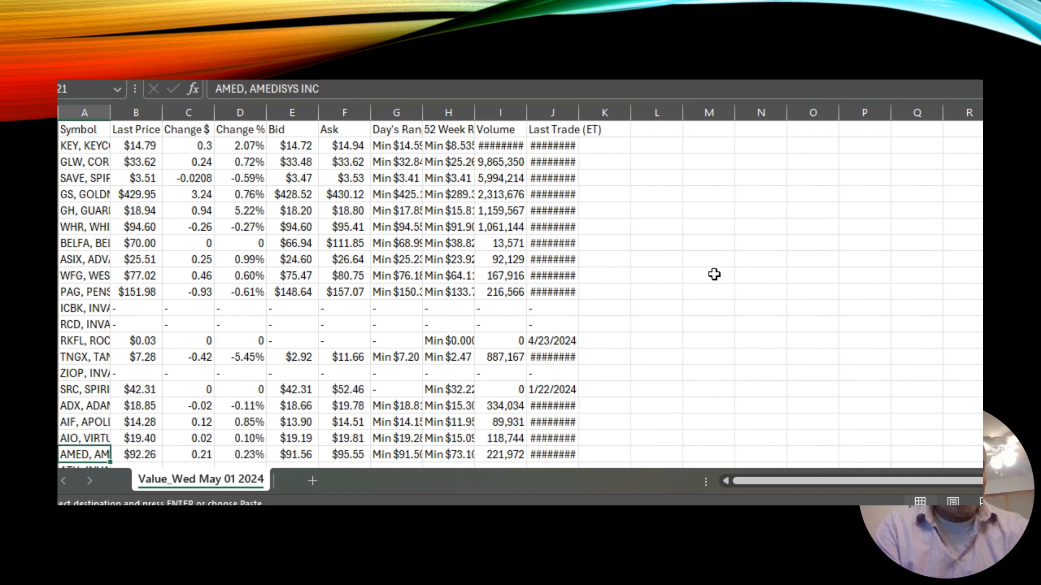
pyautogui.click(690, 326)
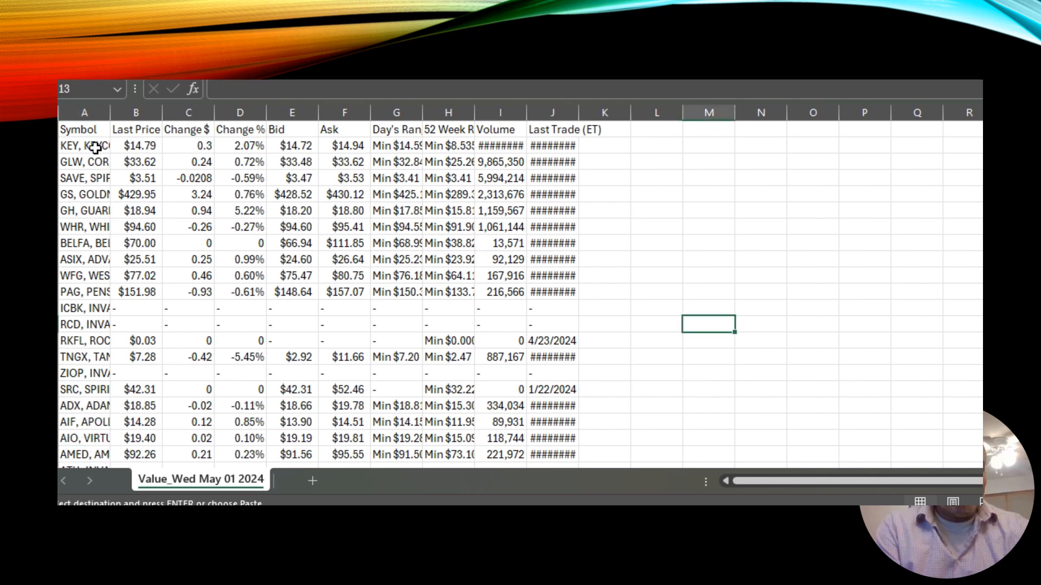
# Select and copy all data in the Value workbook, then return to the consolidation workbook.
pyautogui.hotkey('ctrl', 'c')
pyautogui.press('Escape')
pyautogui.hotkey('ctrl', 'a')
pyautogui.hotkey('ctrl', 'c')
pyautogui.press('super+Tab')
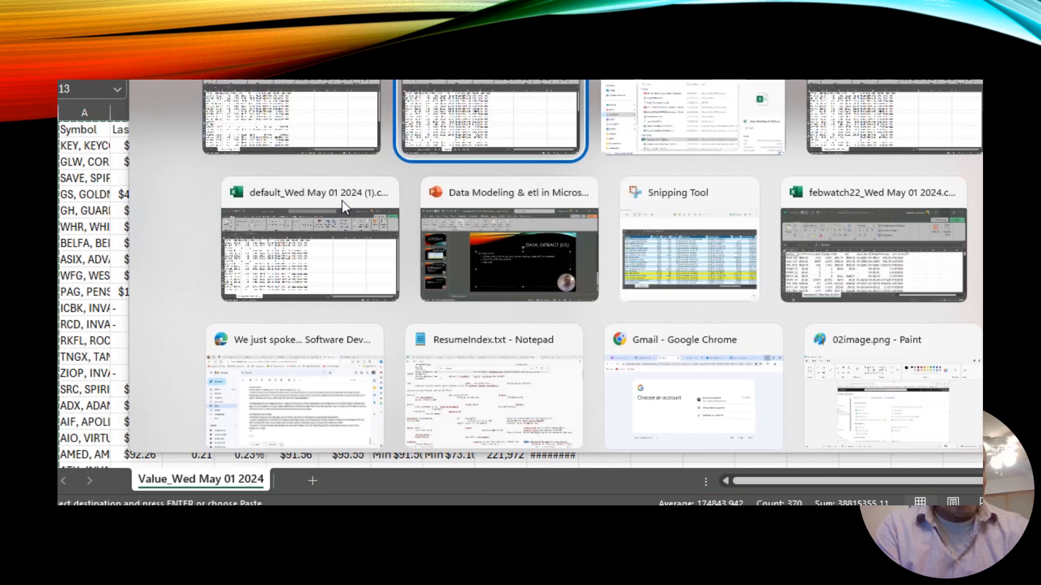
pyautogui.click(342, 201)
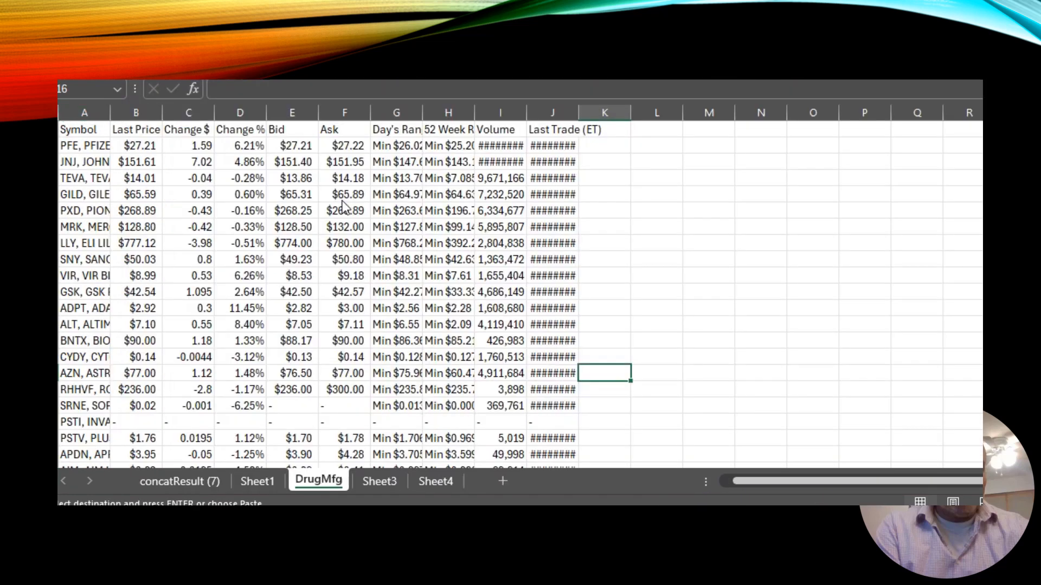
# Rename Sheet3 as Value and paste the Value workbook's data into it.
pyautogui.click(386, 483)
pyautogui.doubleClick(385, 483)
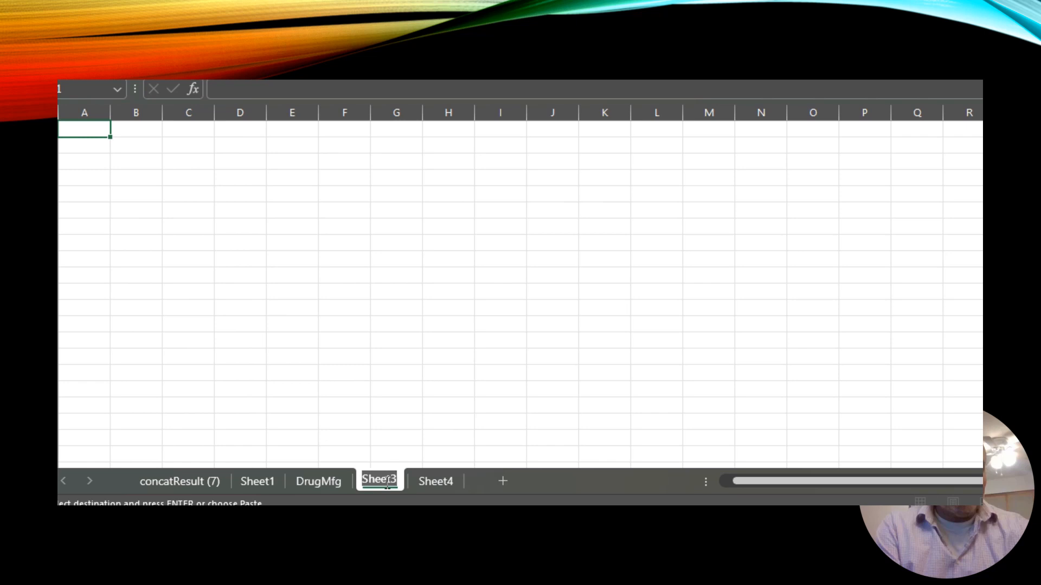
pyautogui.write('Value')
pyautogui.press('Return')
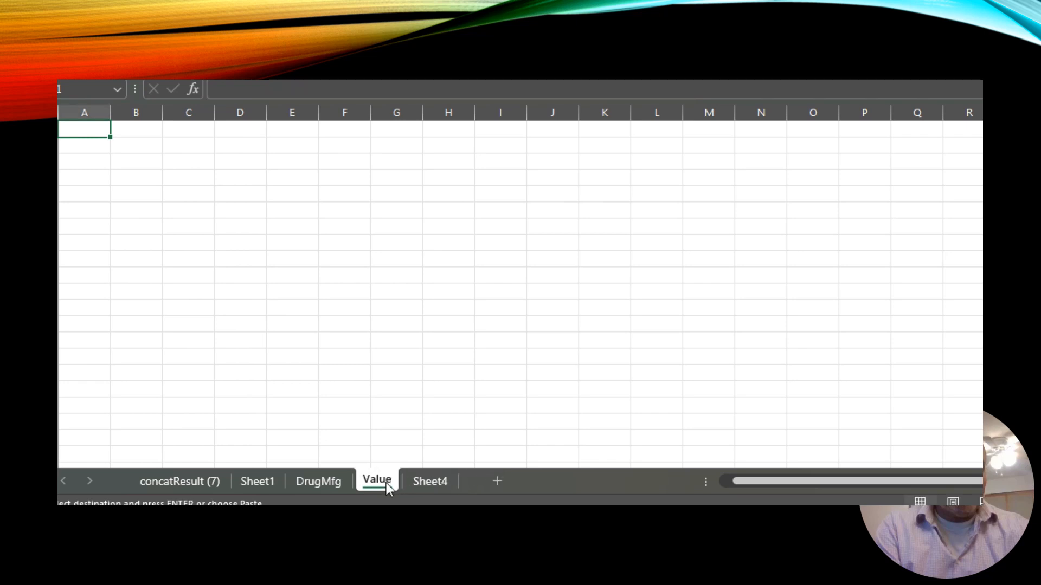
pyautogui.hotkey('ctrl', 'v')
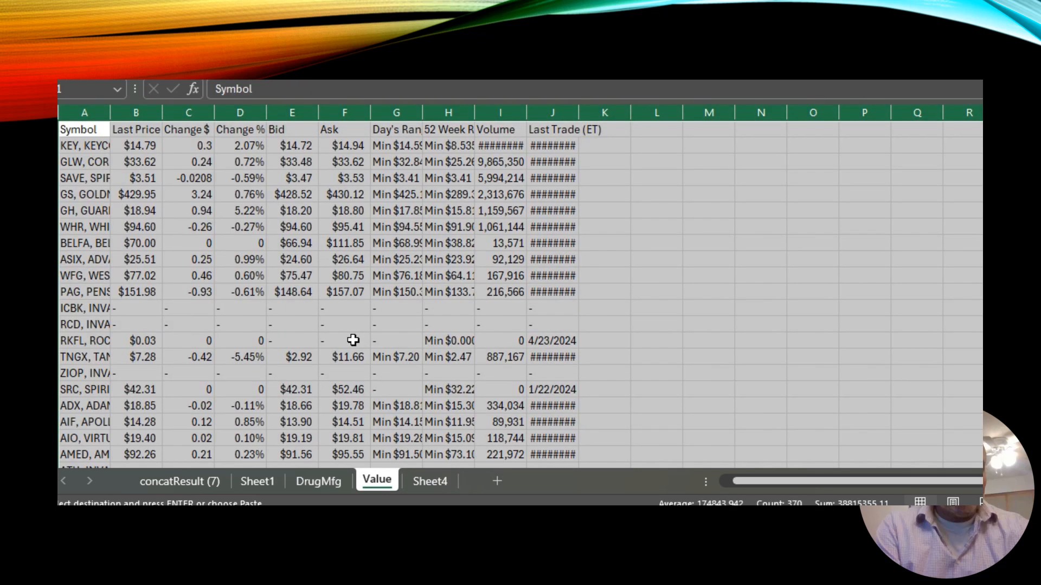
pyautogui.click(736, 290)
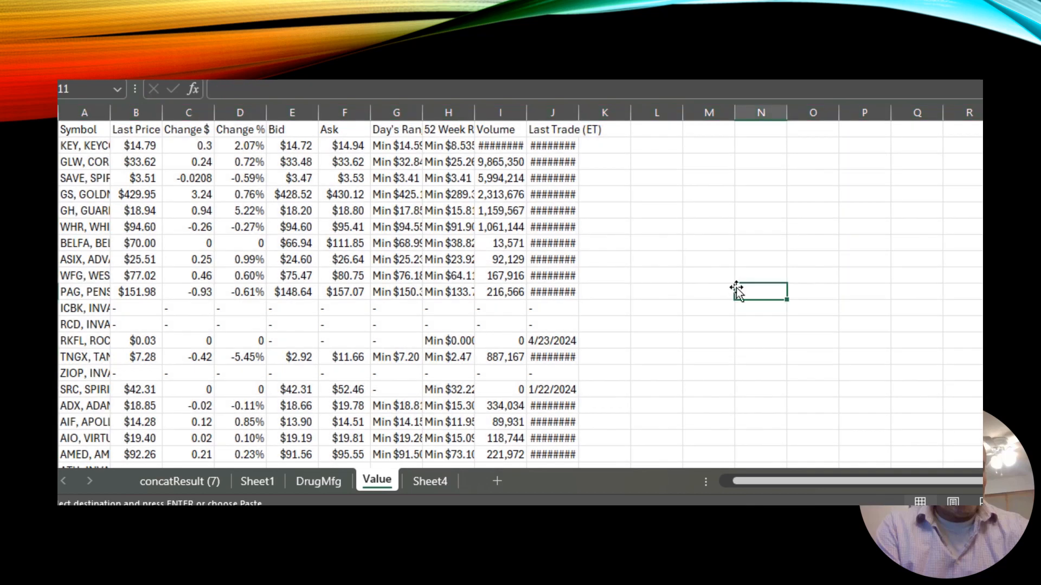
# Bring up the turn.two.mnths_Wed May 01 2024 workbook from the Downloads folder.
pyautogui.hotkey('alt', 'Tab')
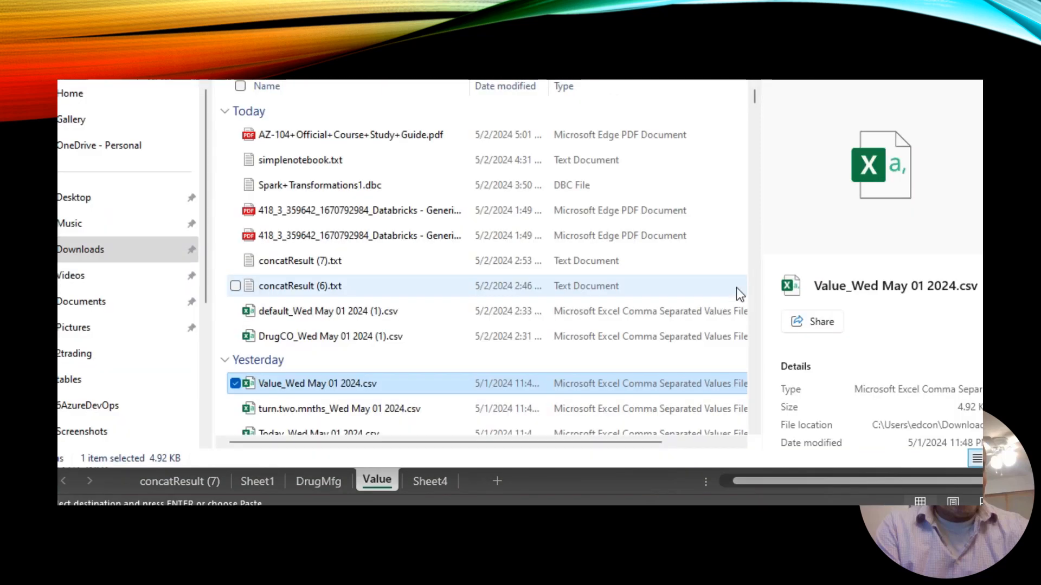
pyautogui.click(380, 407)
pyautogui.hotkey('alt', 'Tab')
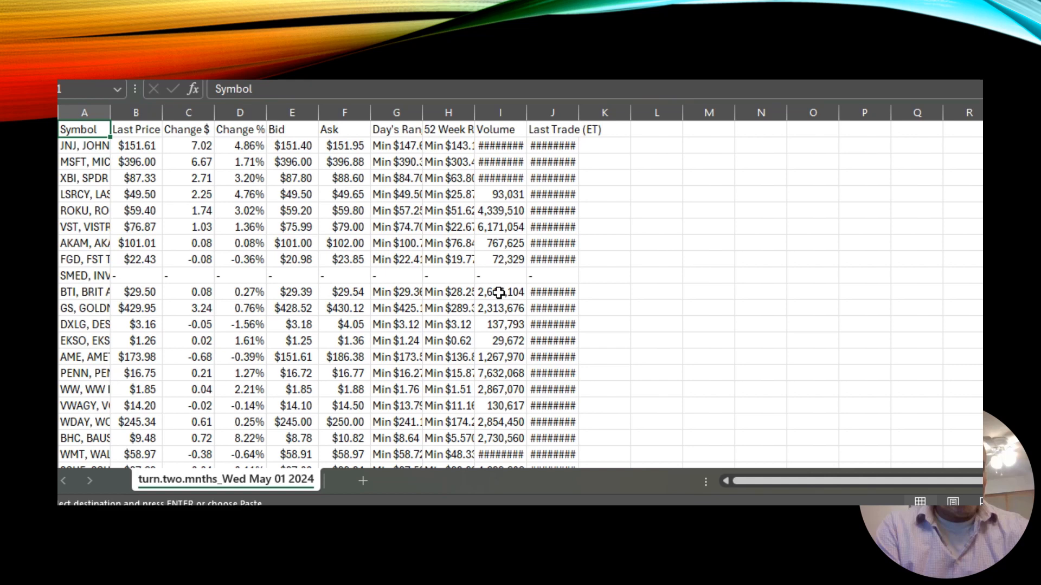
# Select and copy all data from A1 to the last used cell in the turn.two.mnths workbook.
pyautogui.hotkey('ctrl', 'shift', 'End')
pyautogui.hotkey('ctrl', 'c')
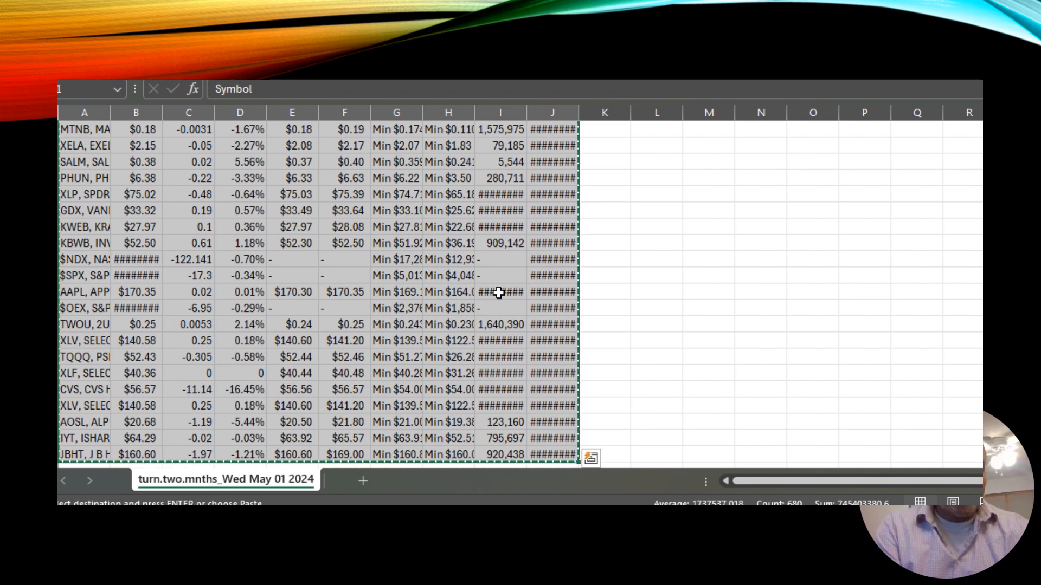
# Paste the turn.two.mnths data into Sheet4 of the consolidation workbook and rename that sheet turntwo.
pyautogui.hotkey('alt', 'Tab')
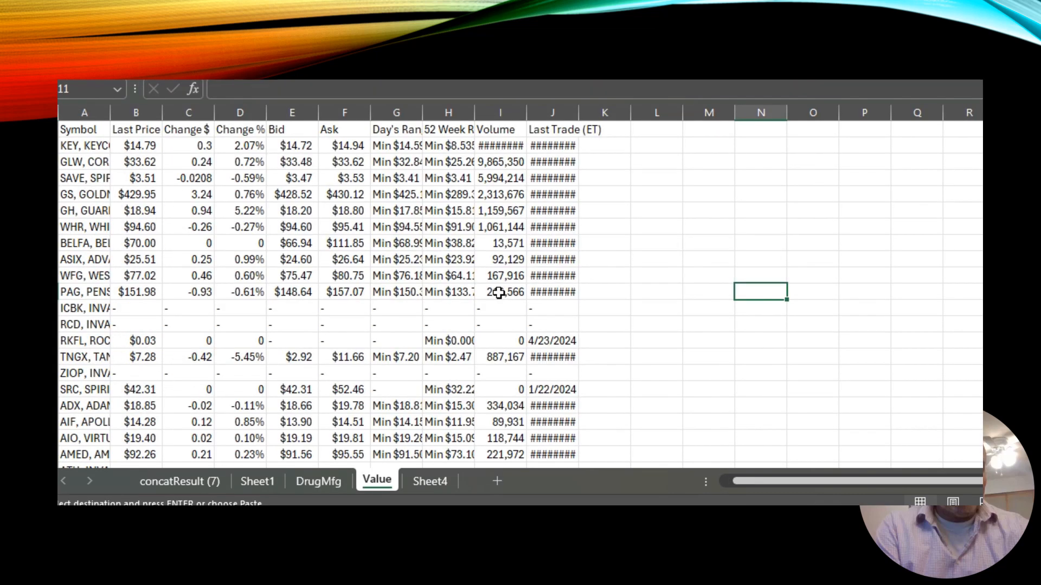
pyautogui.click(431, 481)
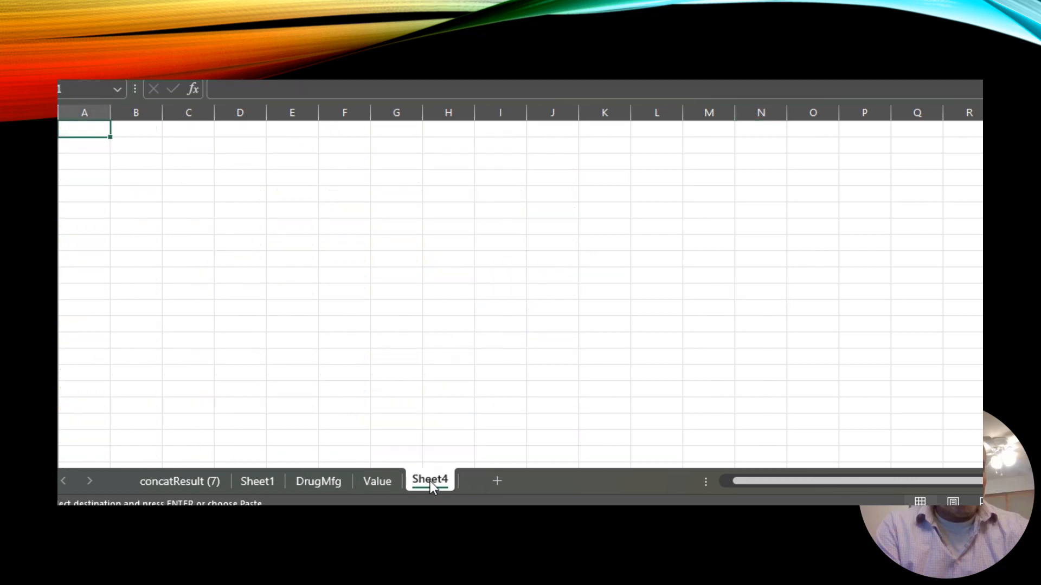
pyautogui.hotkey('ctrl', 'v')
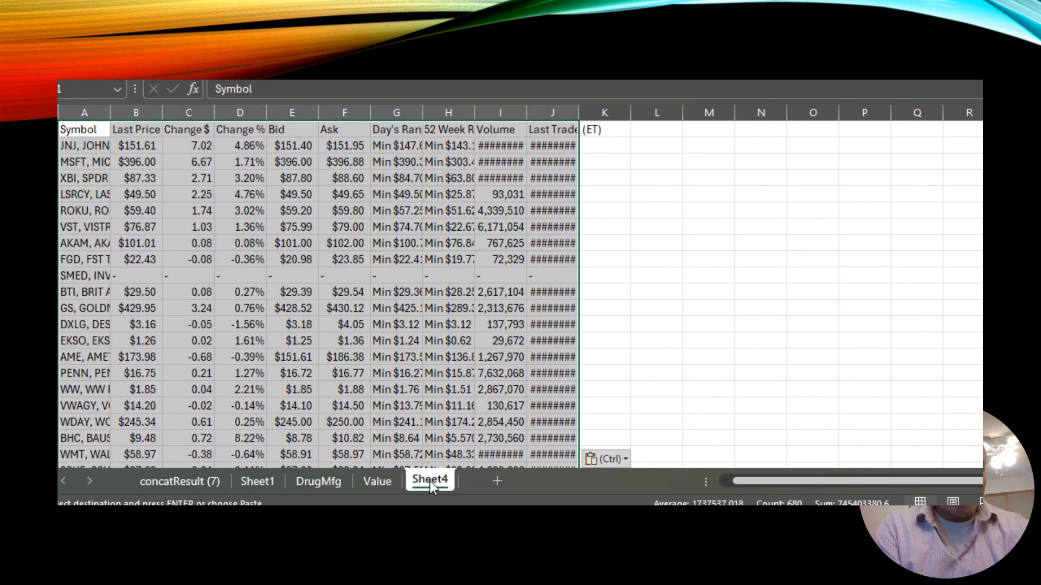
pyautogui.doubleClick(430, 481)
pyautogui.write('turntwo')
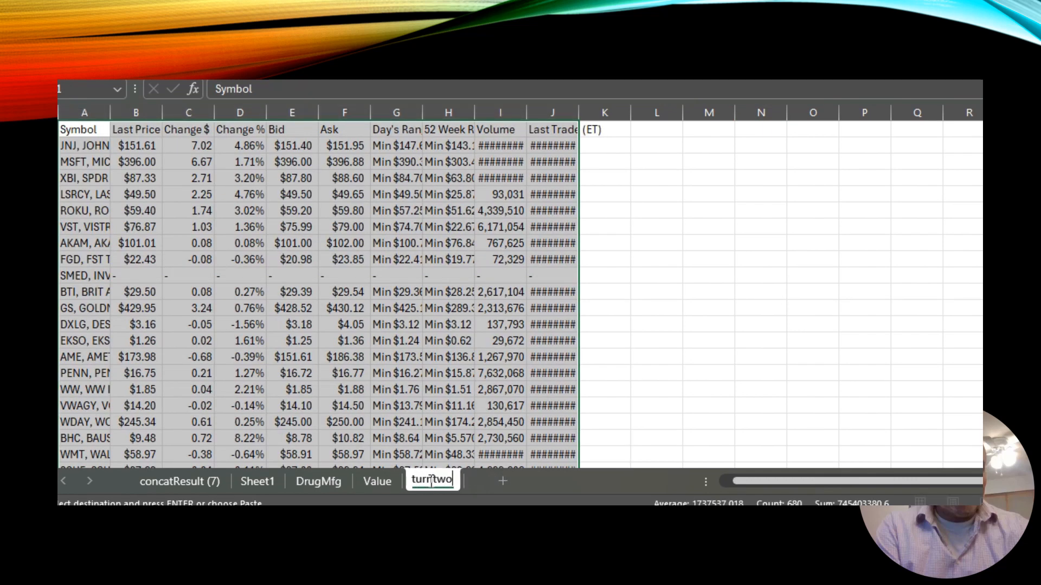
pyautogui.press('Return')
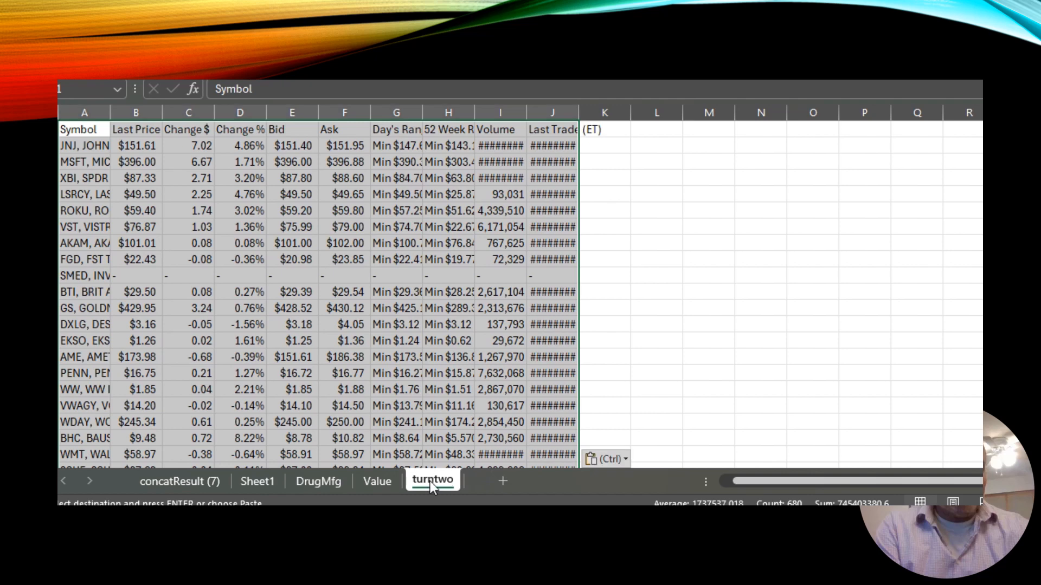
pyautogui.click(603, 383)
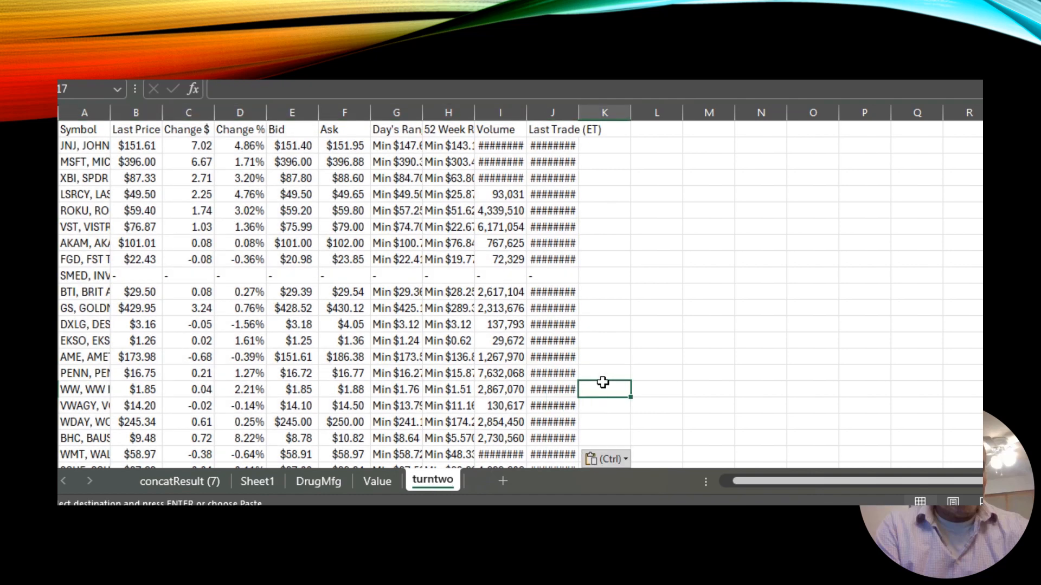
# Rename Sheet1 as Default.
pyautogui.click(258, 480)
pyautogui.write('Default')
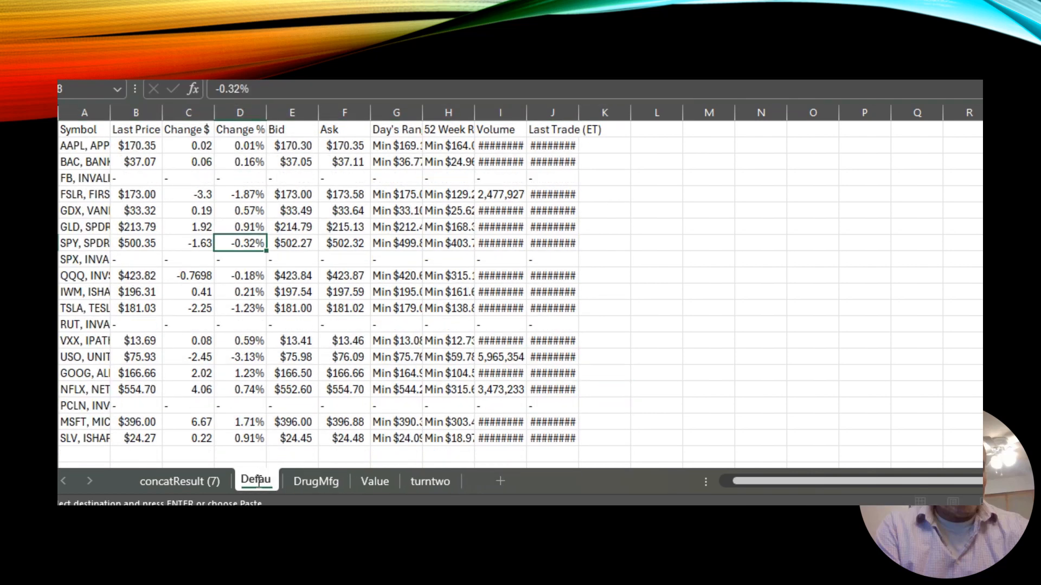
pyautogui.press('Return')
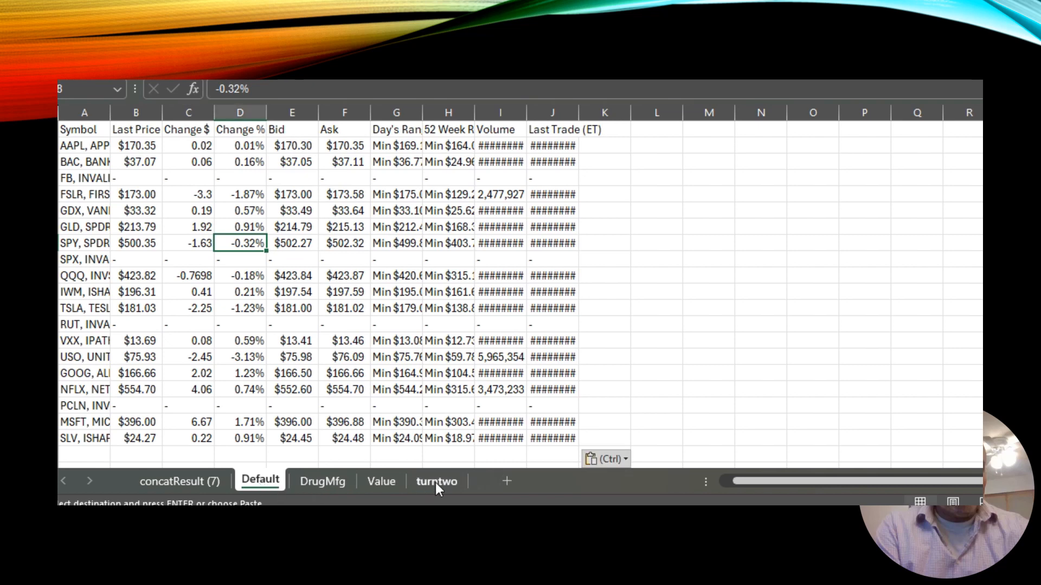
# Scroll through the turntwo sheet's data down to its last row and back to the header.
pyautogui.click(436, 481)
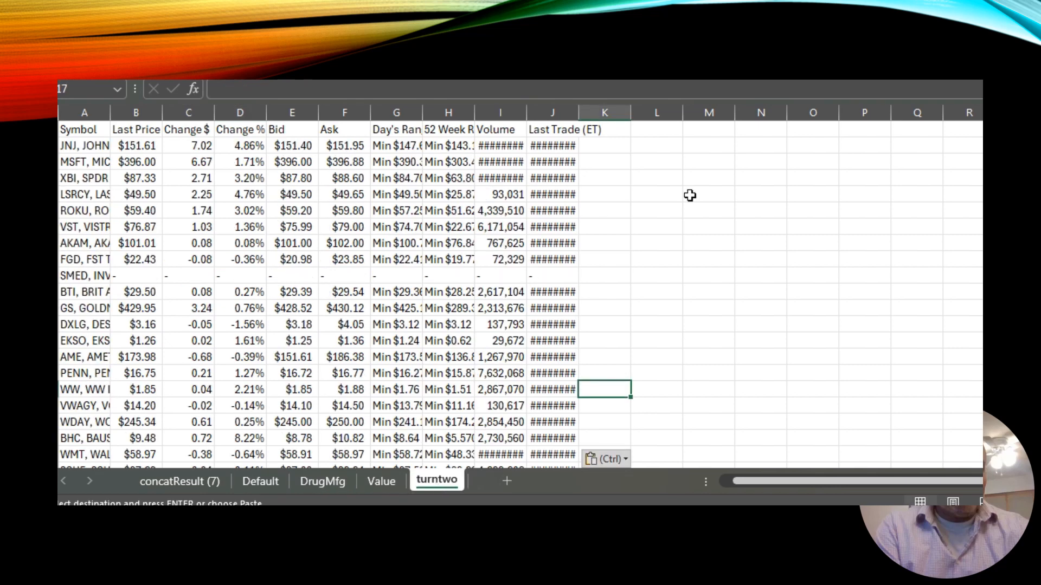
pyautogui.click(242, 151)
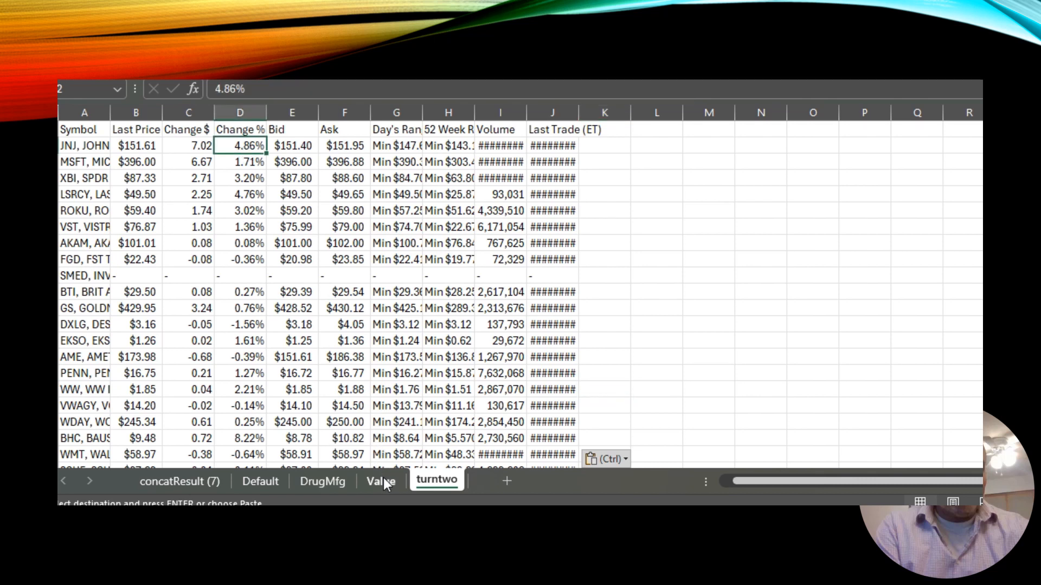
pyautogui.click(472, 282)
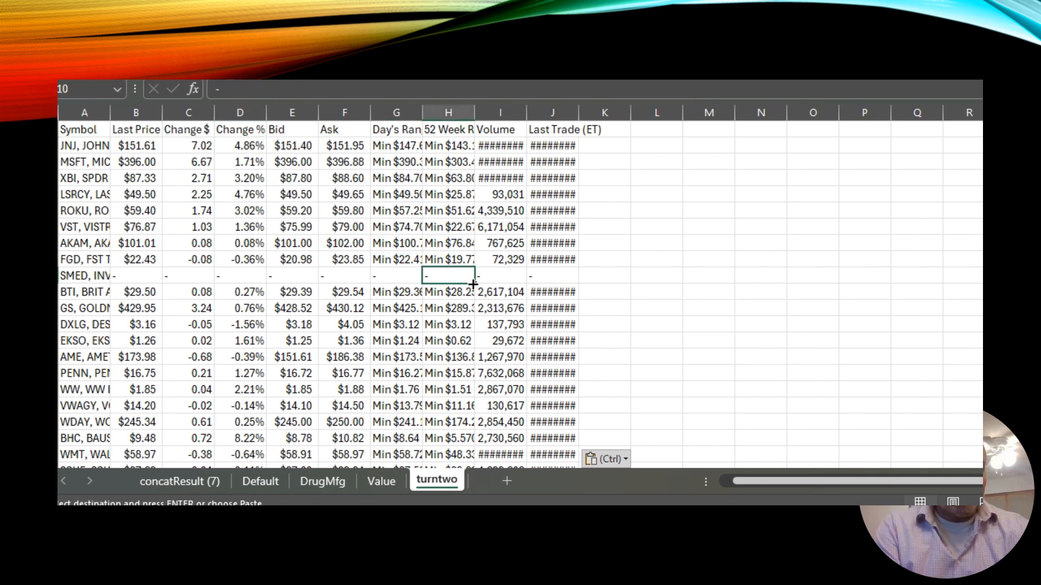
pyautogui.press('pagedown')
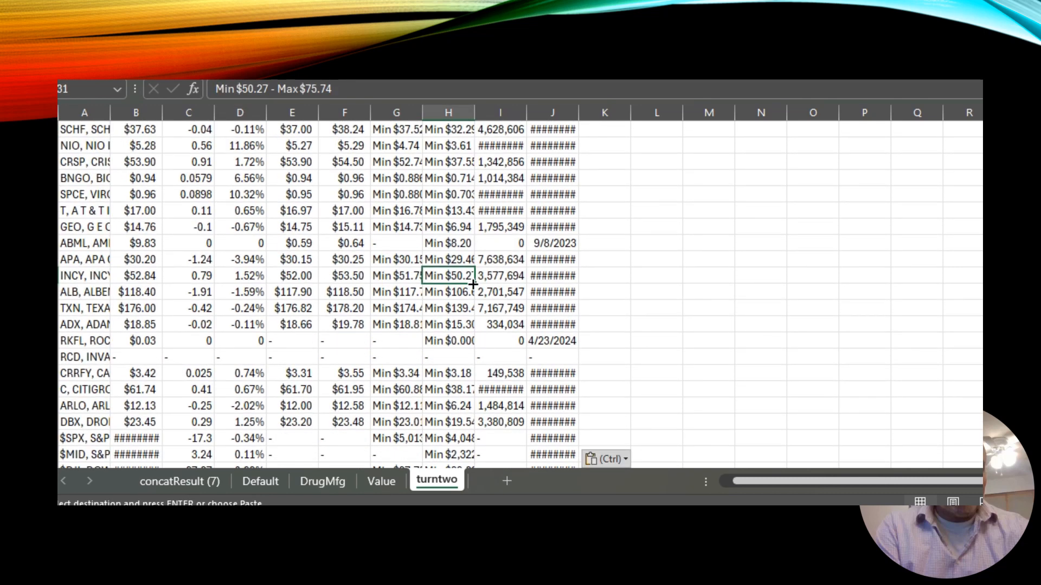
pyautogui.click(234, 142)
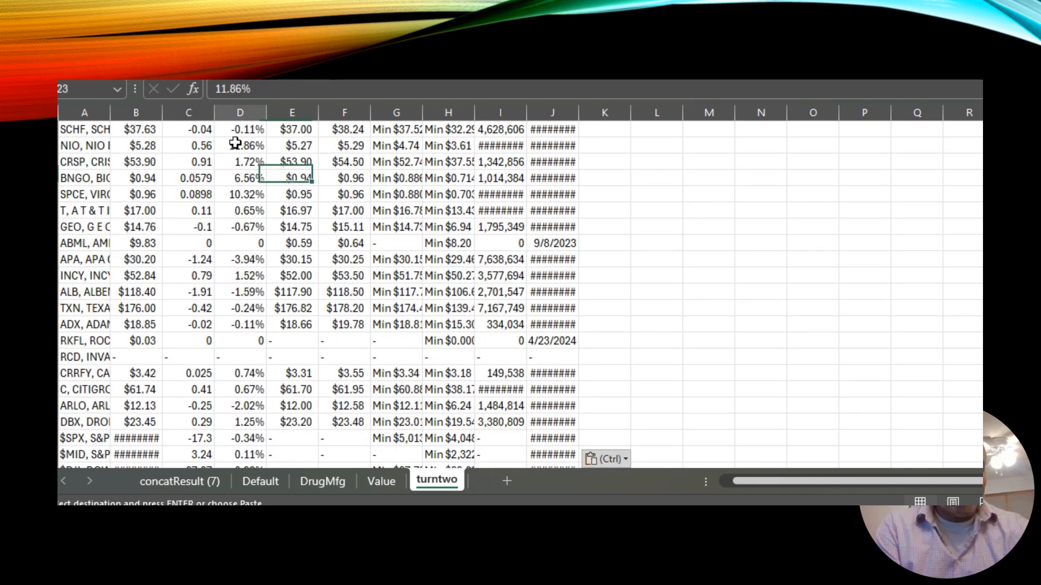
pyautogui.click(246, 196)
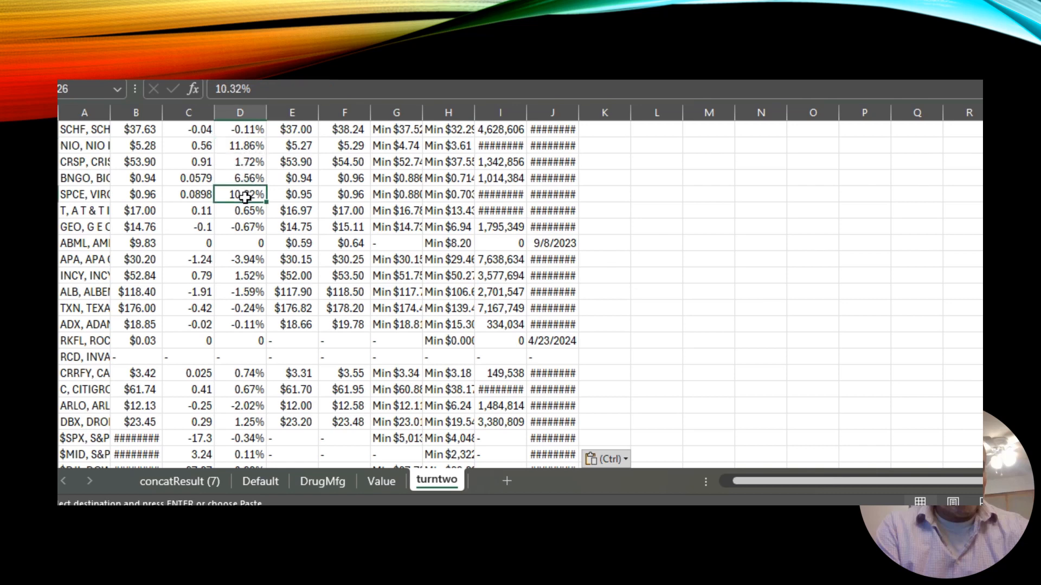
pyautogui.press('pagedown')
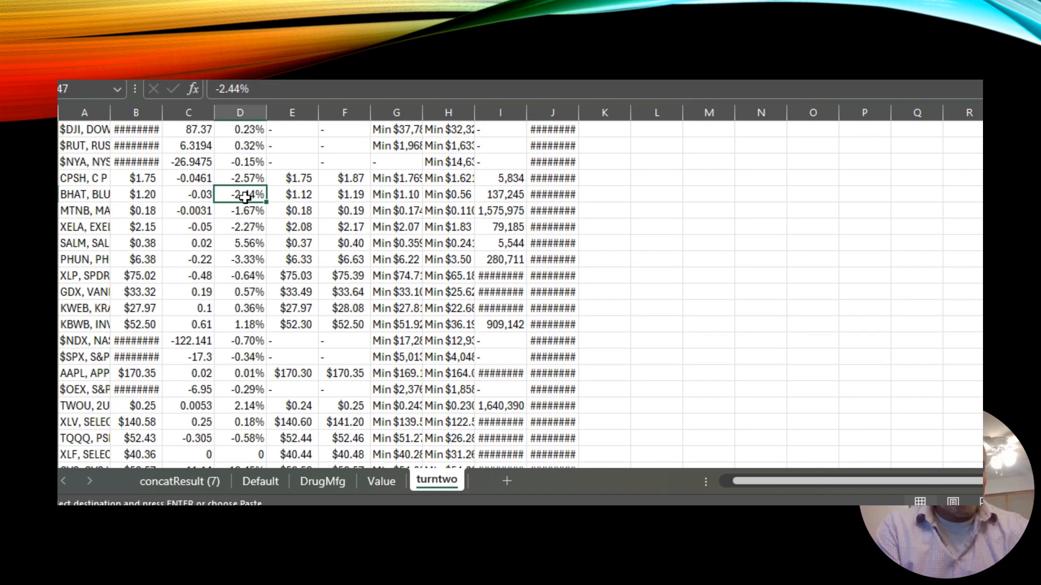
pyautogui.press('pagedown')
pyautogui.press('pageup')
pyautogui.press('pagedown')
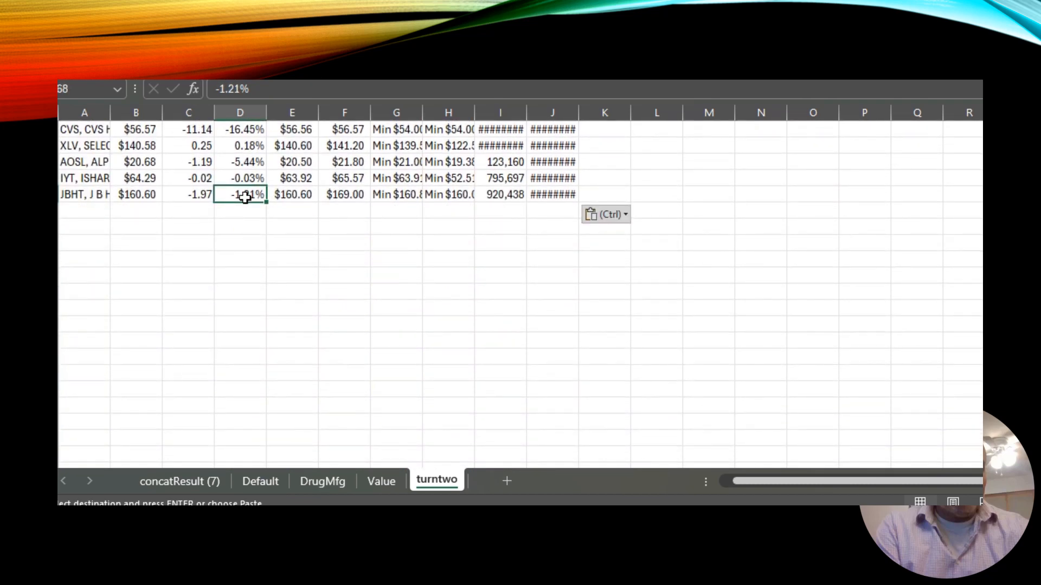
pyautogui.press('Up')
pyautogui.press('Up')
pyautogui.press('Up')
pyautogui.press('Up')
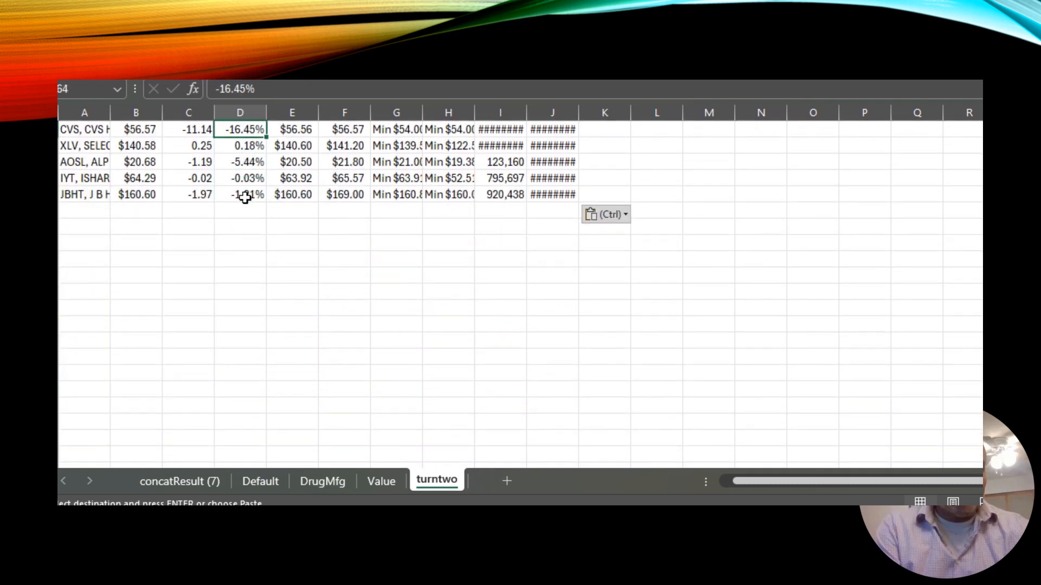
pyautogui.press('Up')
pyautogui.press('Up')
pyautogui.press('Up')
pyautogui.press('Up')
pyautogui.press('Up')
pyautogui.press('Up')
pyautogui.press('Up')
pyautogui.press('Up')
pyautogui.press('Up')
pyautogui.press('Up')
pyautogui.press('Up')
pyautogui.press('Up')
pyautogui.press('Up')
pyautogui.press('Up')
pyautogui.press('Up')
pyautogui.press('Up')
pyautogui.press('Up')
pyautogui.press('Up')
pyautogui.press('Up')
pyautogui.press('Up')
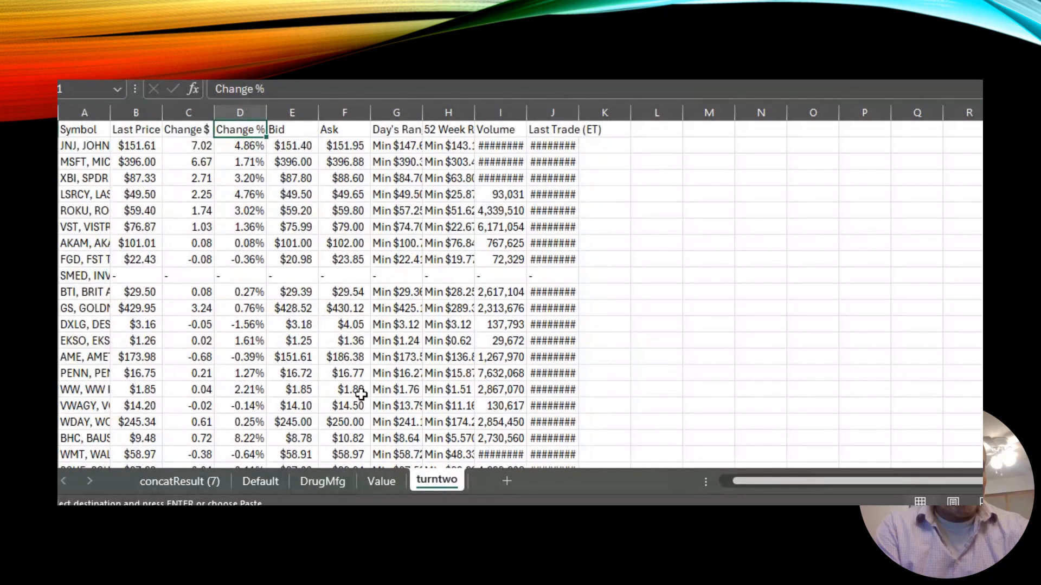
# Review the pasted data on the Value, DrugMfg and Default sheets.
pyautogui.click(382, 481)
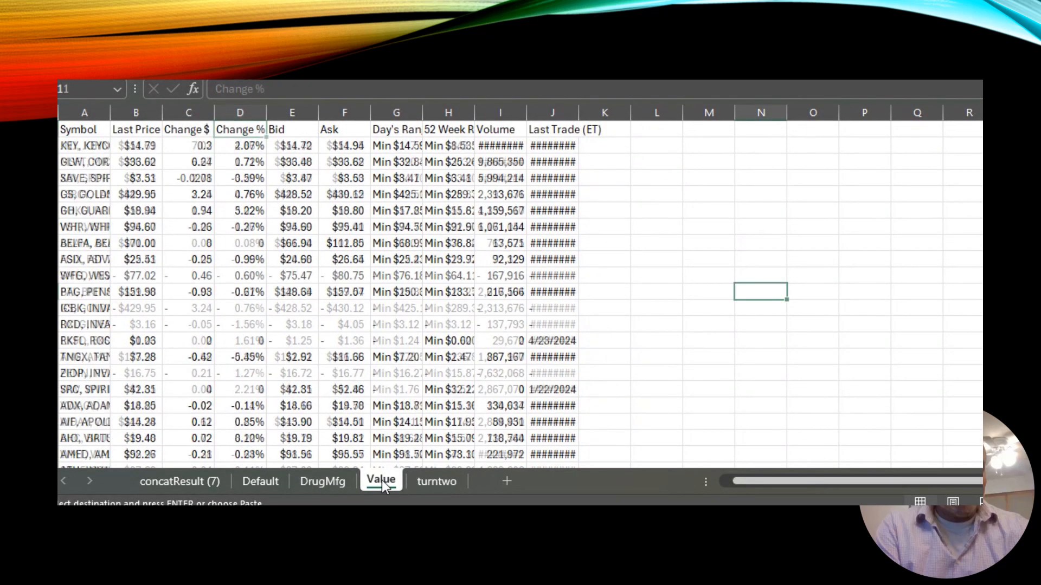
pyautogui.click(350, 359)
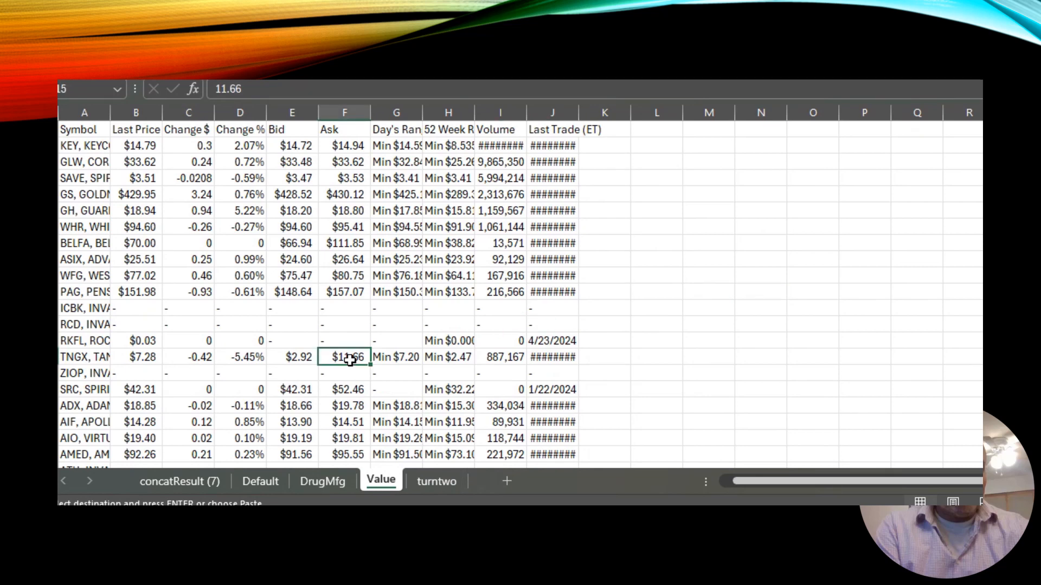
pyautogui.press('pagedown')
pyautogui.press('pageup')
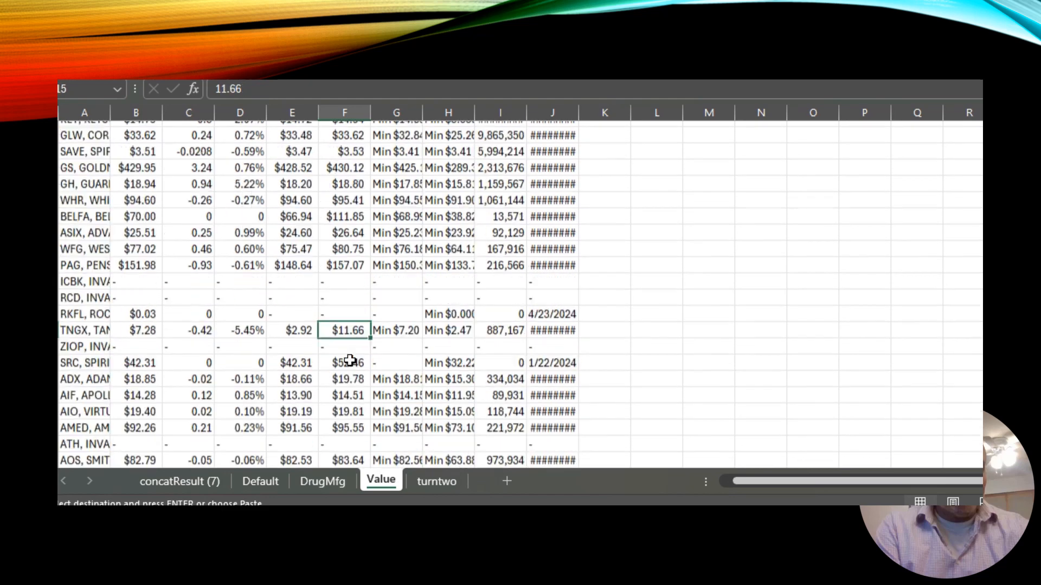
pyautogui.click(322, 481)
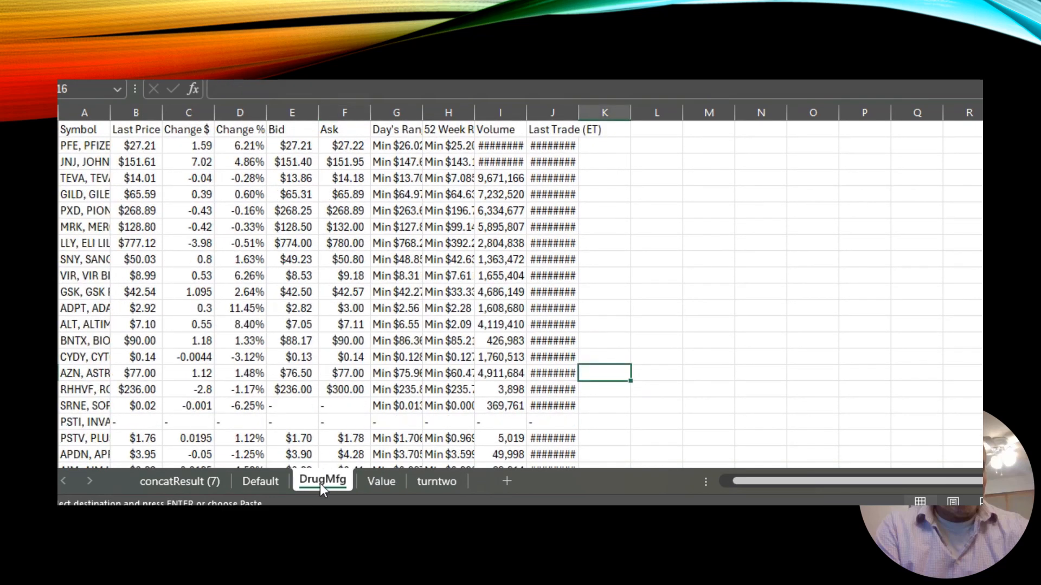
pyautogui.click(227, 319)
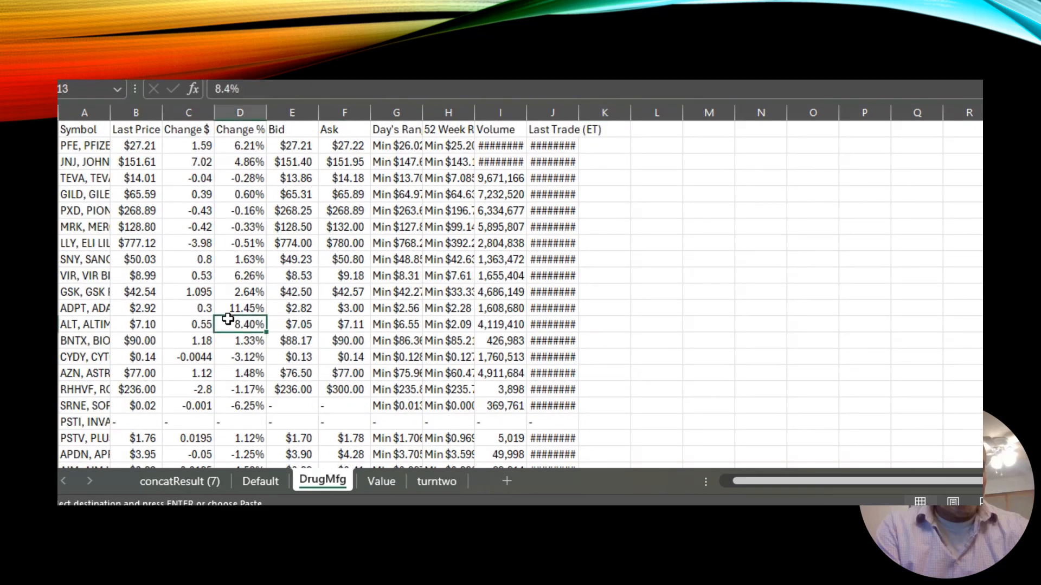
pyautogui.click(258, 480)
pyautogui.click(304, 243)
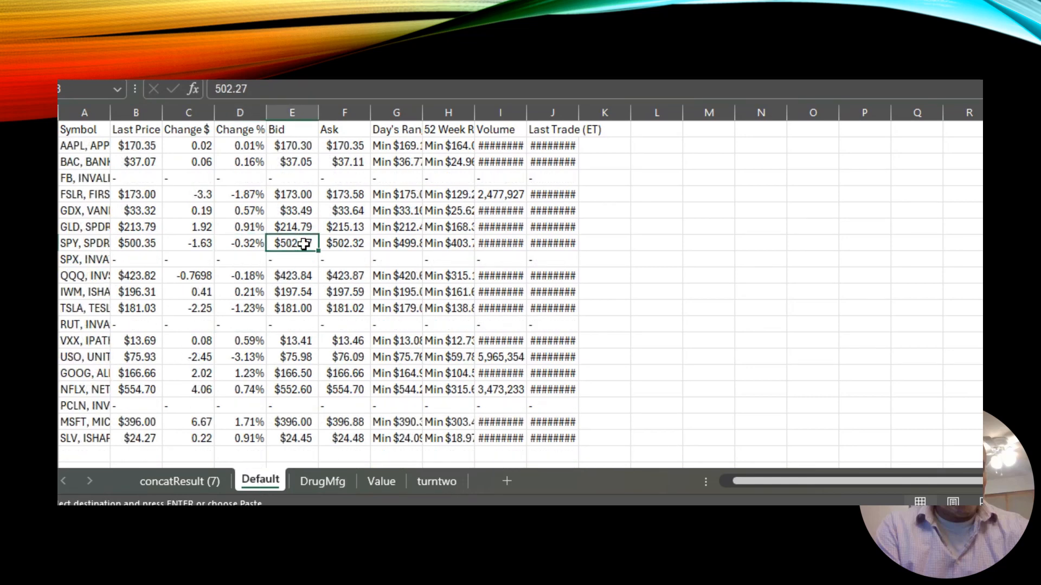
pyautogui.click(246, 128)
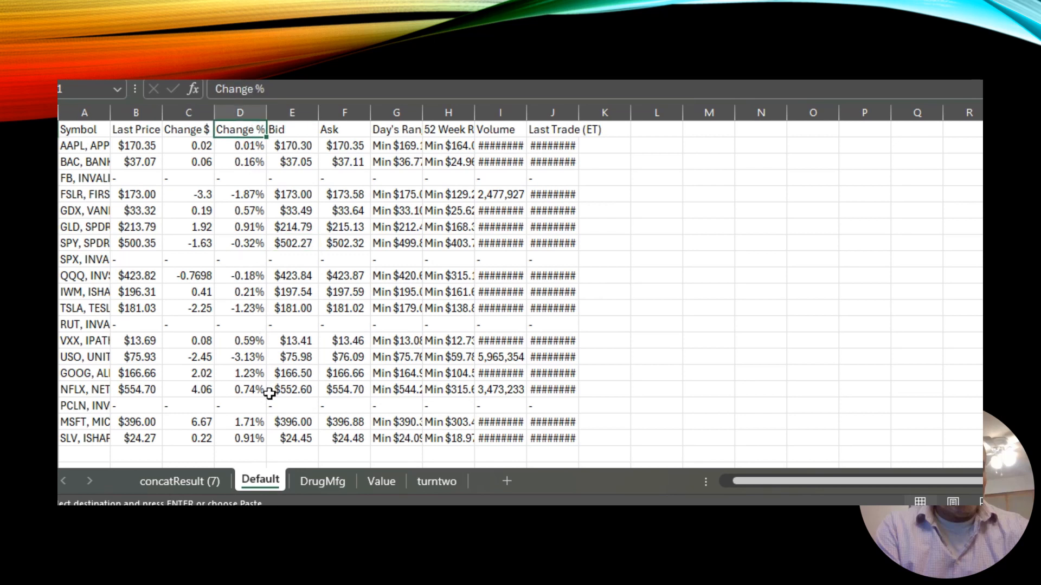
pyautogui.click(380, 243)
pyautogui.click(258, 176)
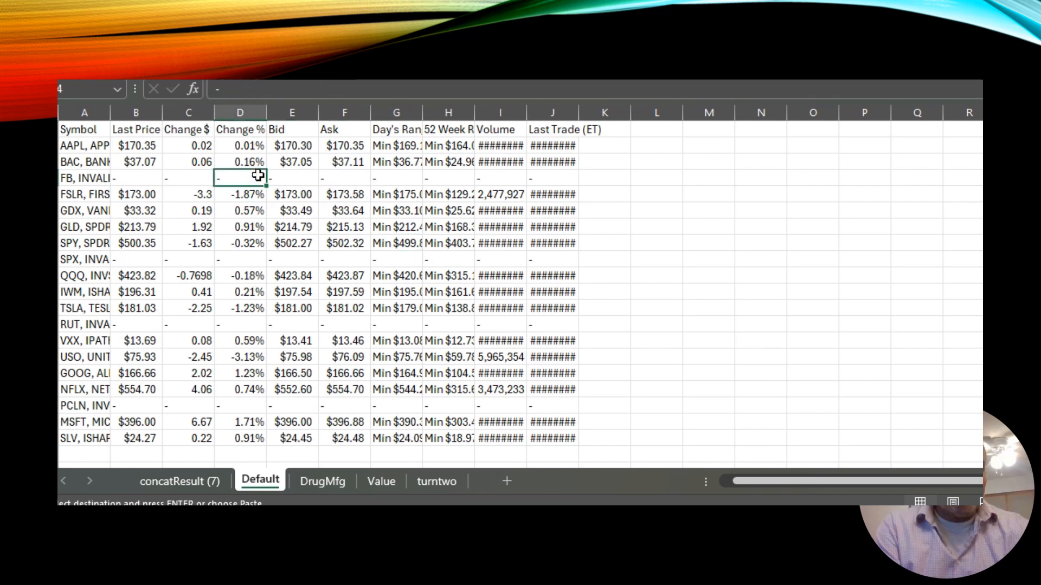
# Format the Default sheet's data range A1:J20 as a table with headers.
pyautogui.click(252, 146)
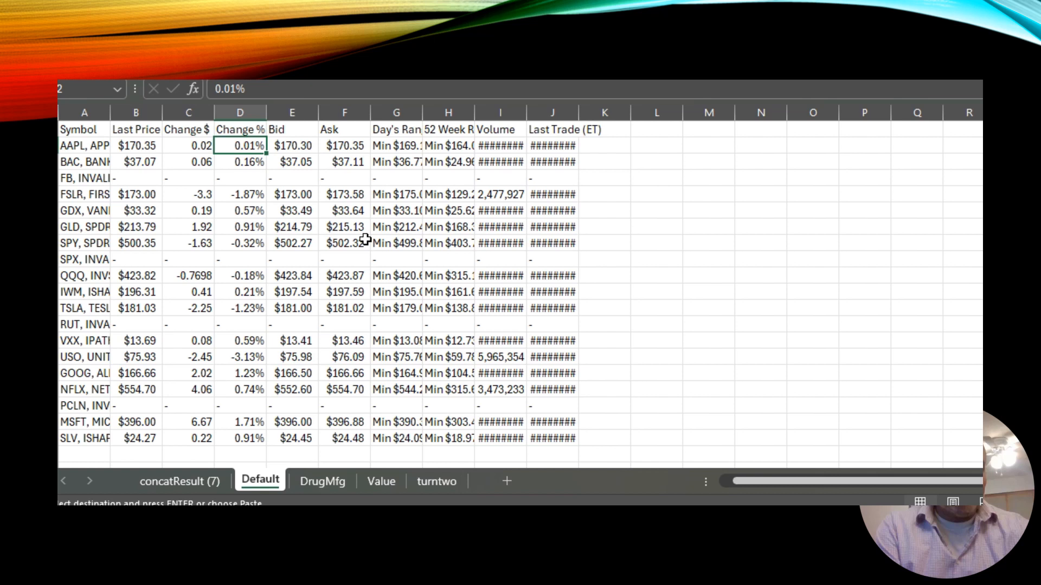
pyautogui.hotkey('alt', 'Tab')
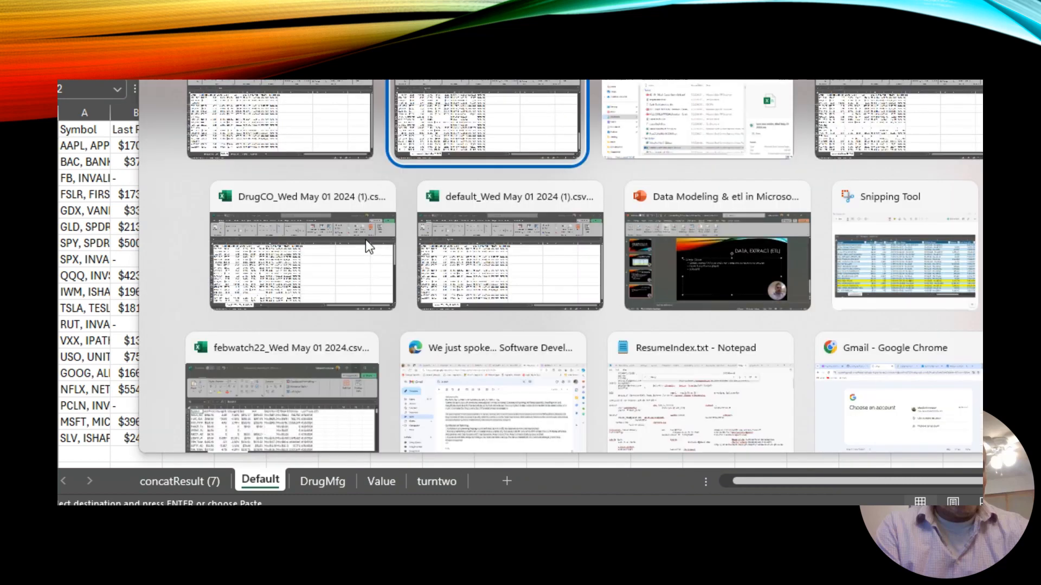
pyautogui.hotkey('alt', 'Tab')
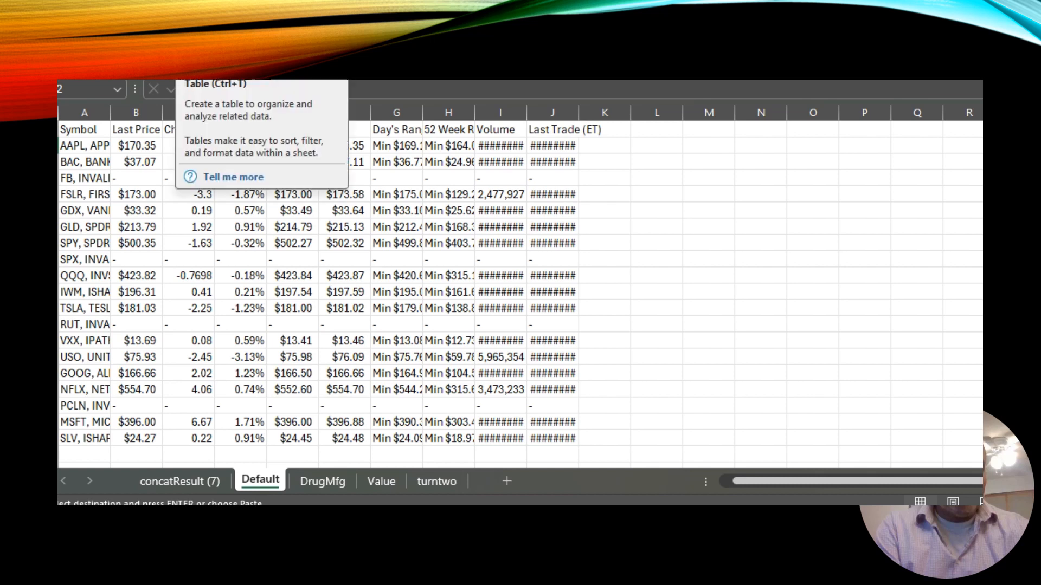
pyautogui.click(188, 43)
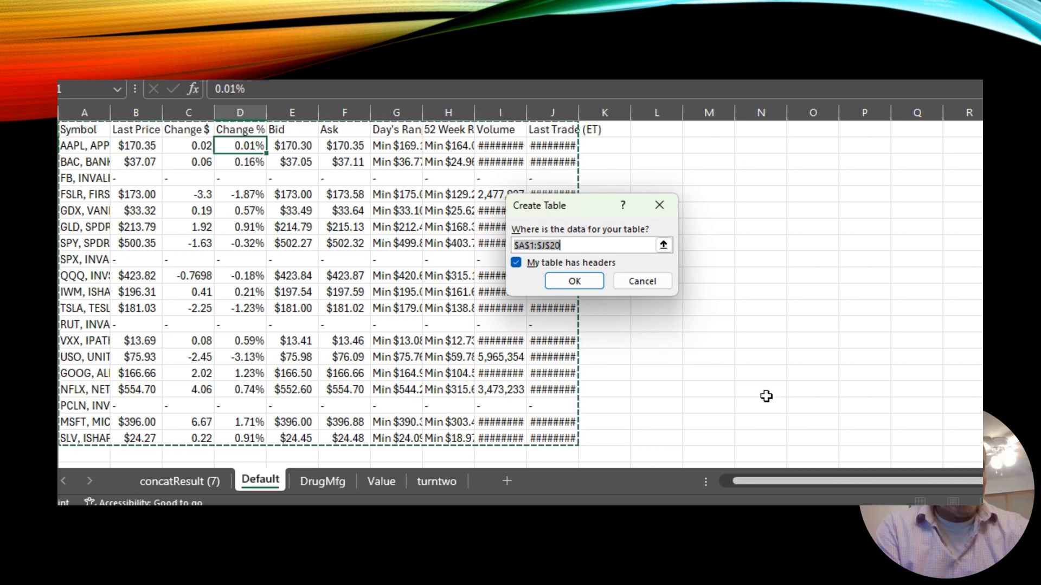
pyautogui.click(588, 280)
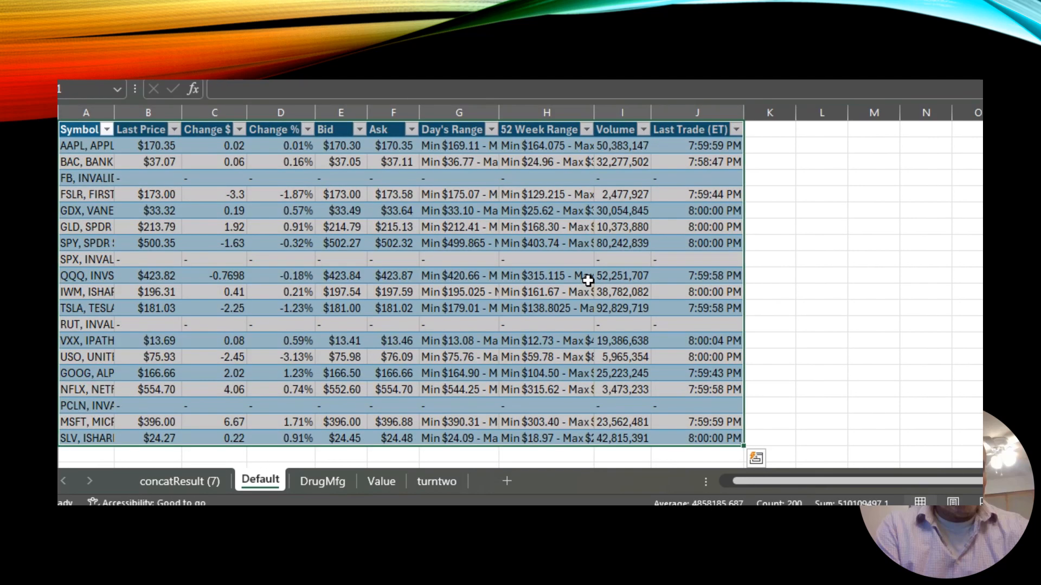
# Sort the Default table by Change % from largest to smallest.
pyautogui.click(308, 130)
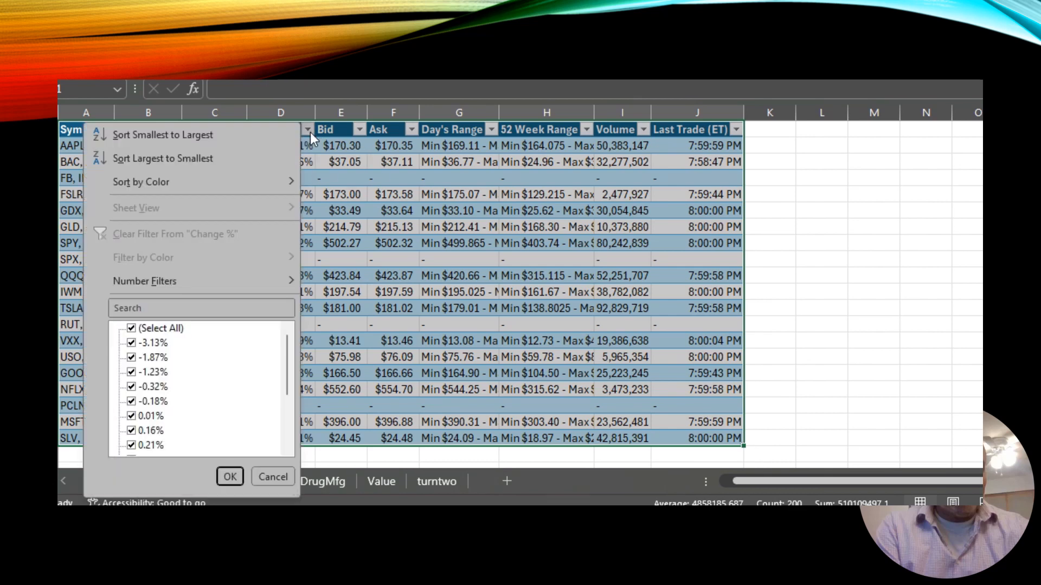
pyautogui.click(223, 164)
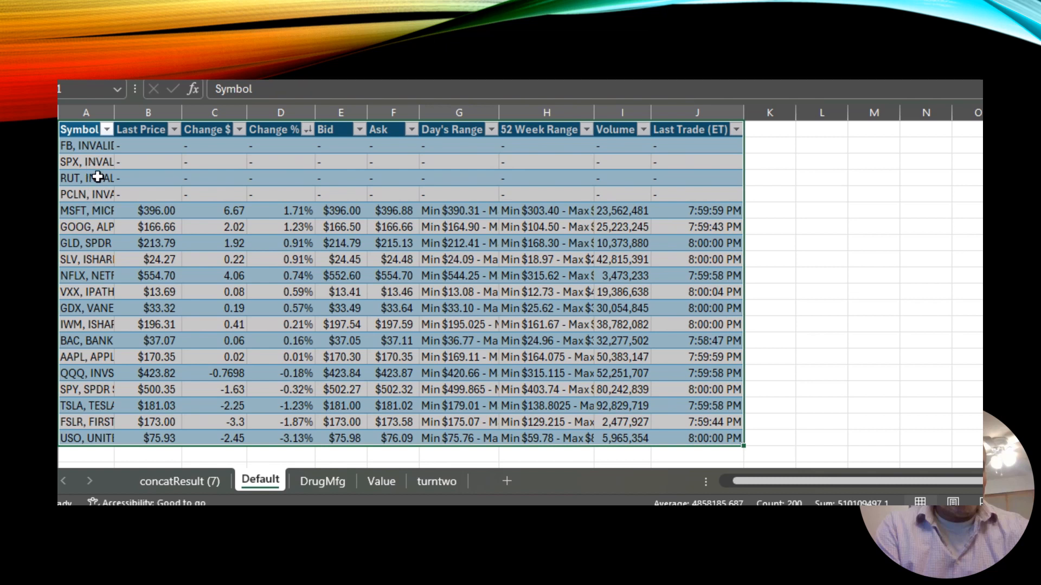
# Inspect the symbols and last prices of the sorted Default table rows.
pyautogui.click(98, 194)
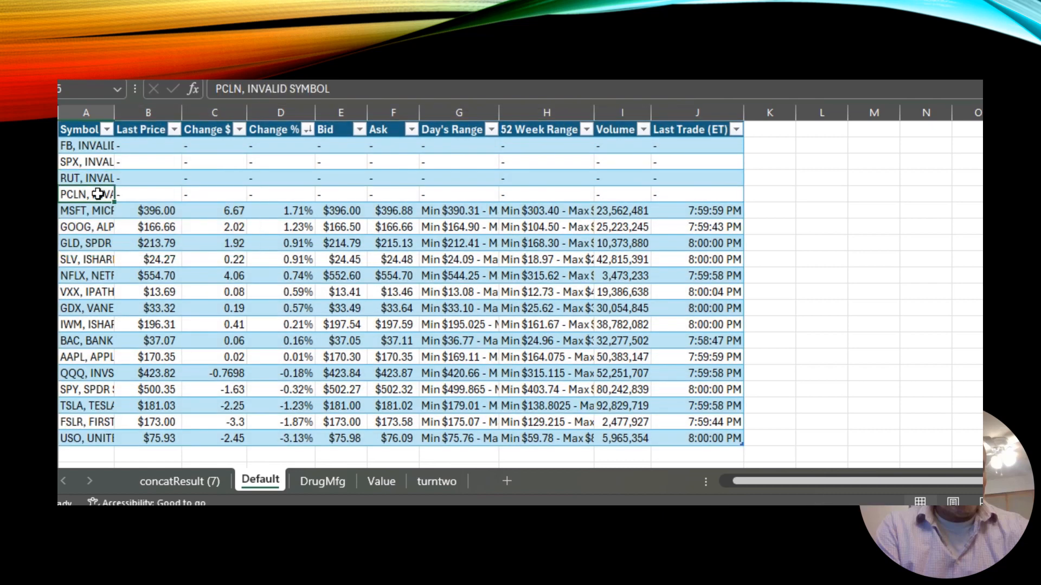
pyautogui.click(98, 163)
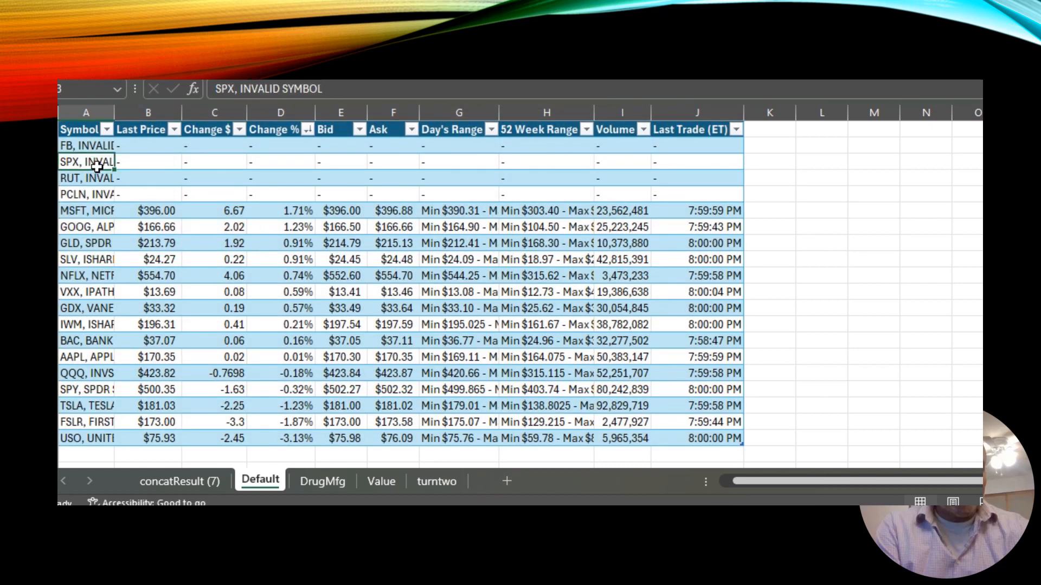
pyautogui.click(92, 133)
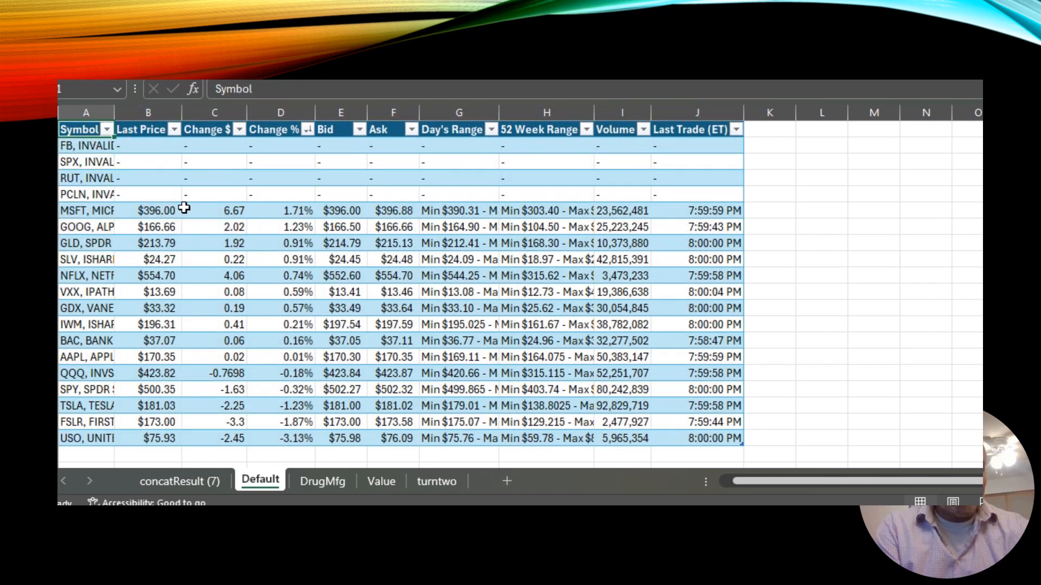
pyautogui.click(165, 211)
pyautogui.click(167, 229)
pyautogui.click(167, 242)
pyautogui.click(168, 291)
pyautogui.click(168, 405)
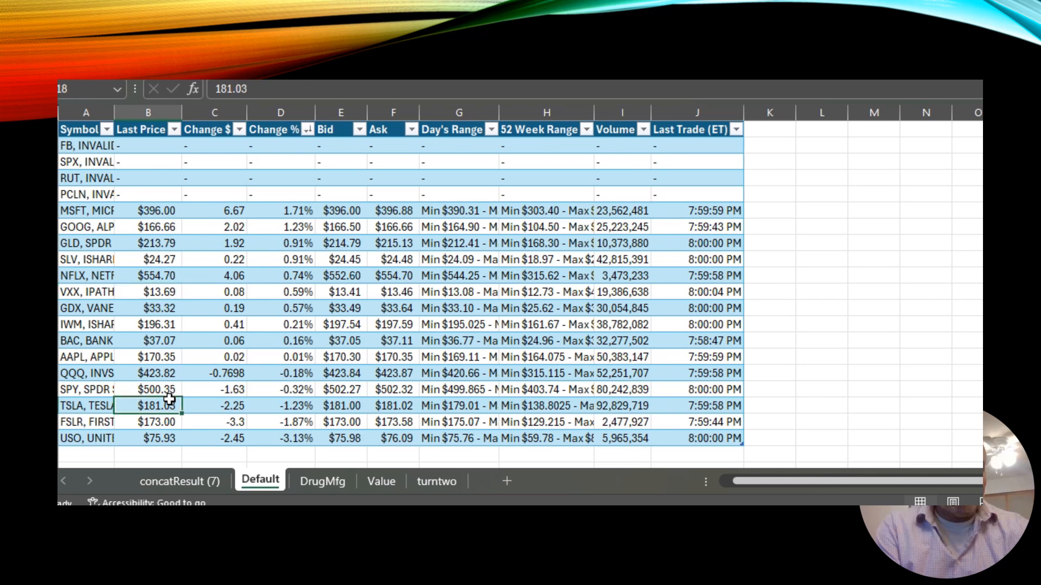
pyautogui.click(167, 422)
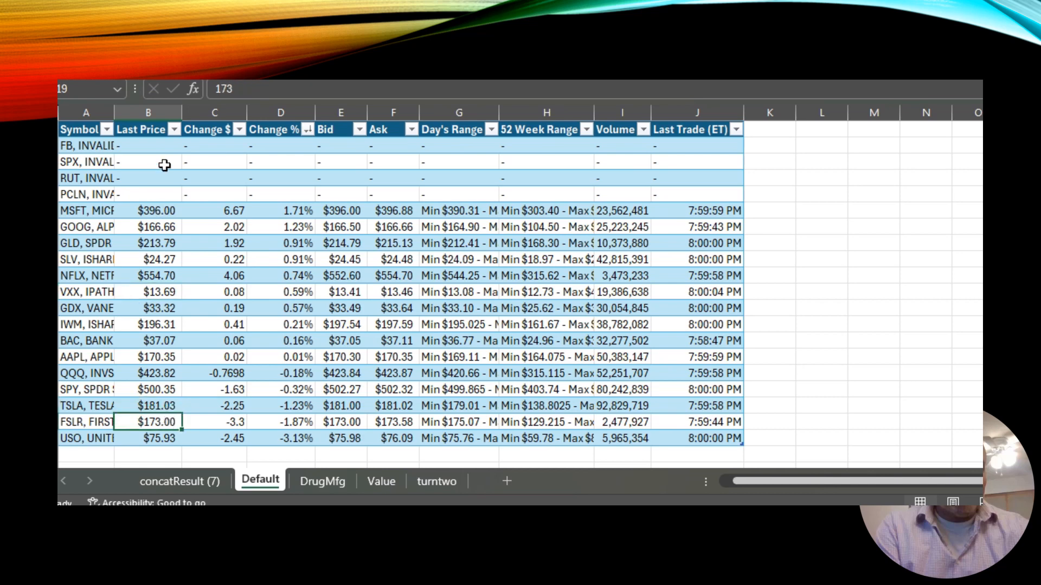
# Sort the Default table by Last Price from largest to smallest.
pyautogui.click(175, 130)
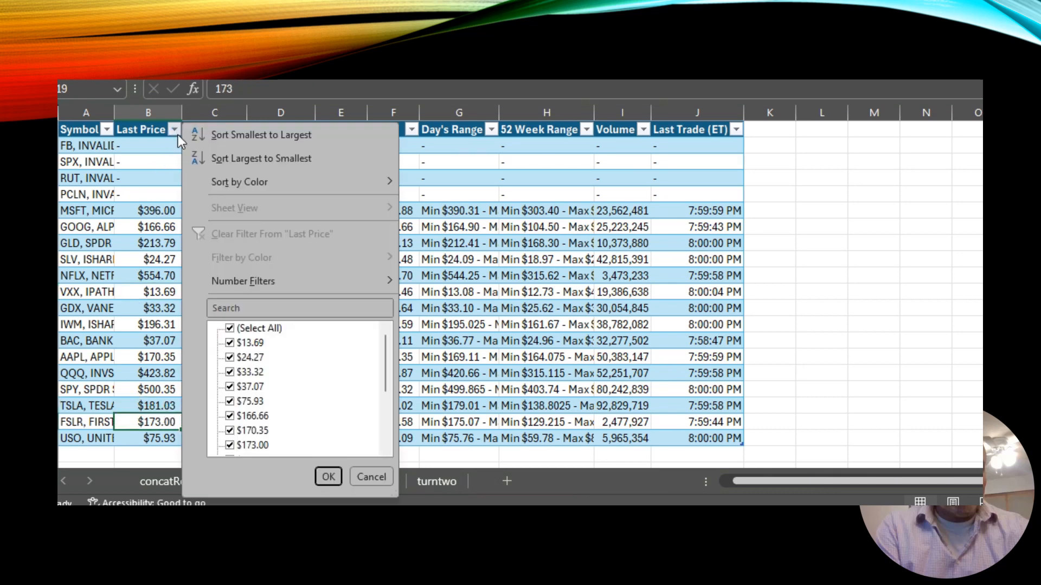
pyautogui.click(245, 157)
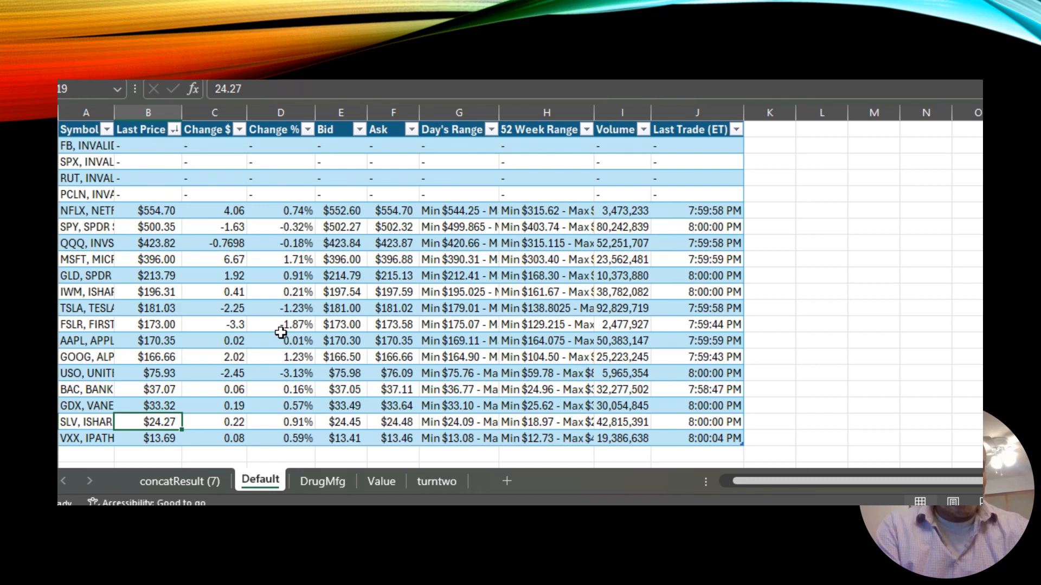
# Format the DrugMfg sheet's data range A1:J56 as a table with headers.
pyautogui.click(326, 482)
pyautogui.click(306, 196)
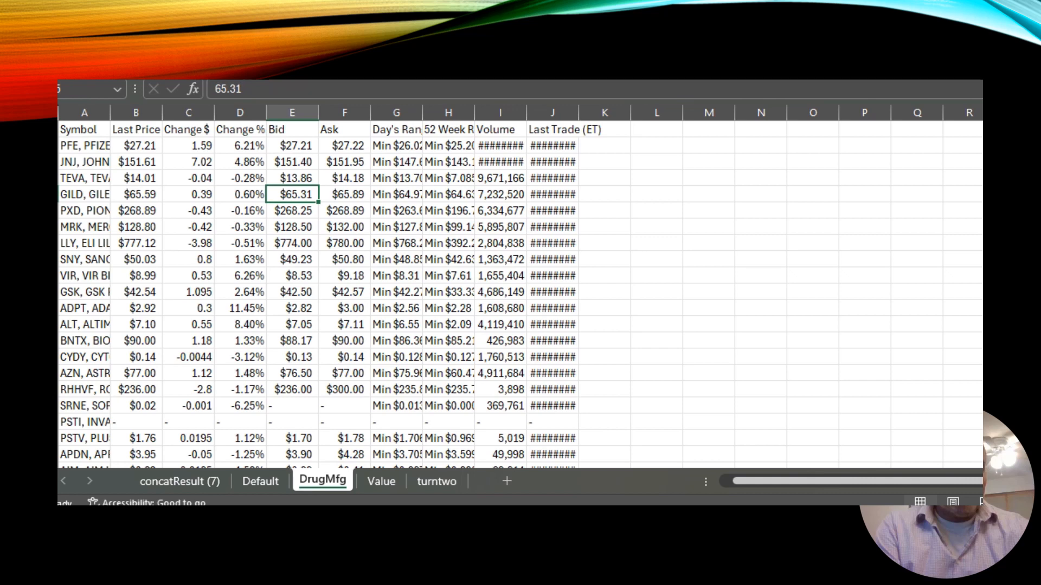
pyautogui.hotkey('ctrl', 't')
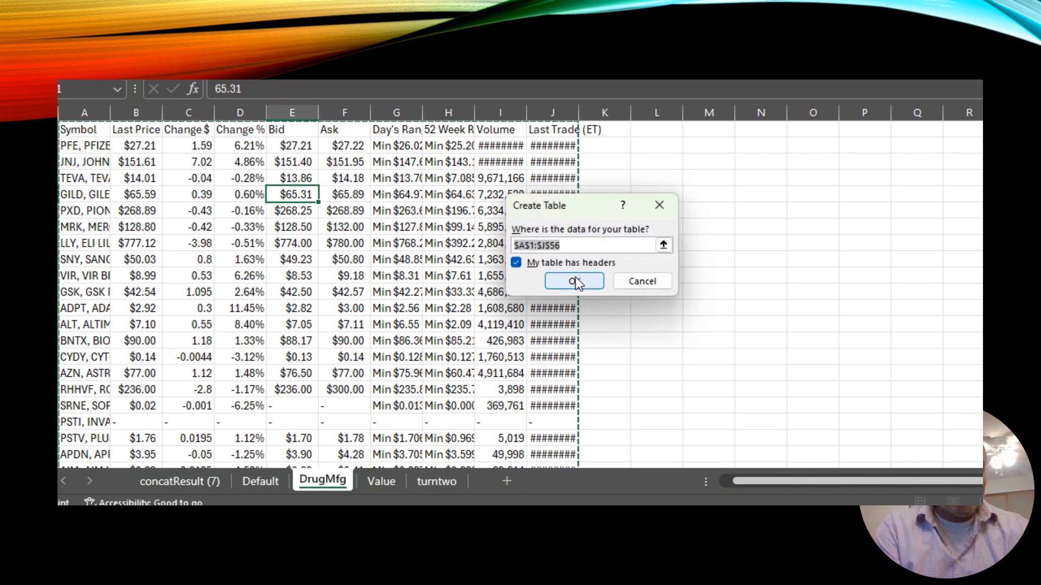
pyautogui.click(581, 279)
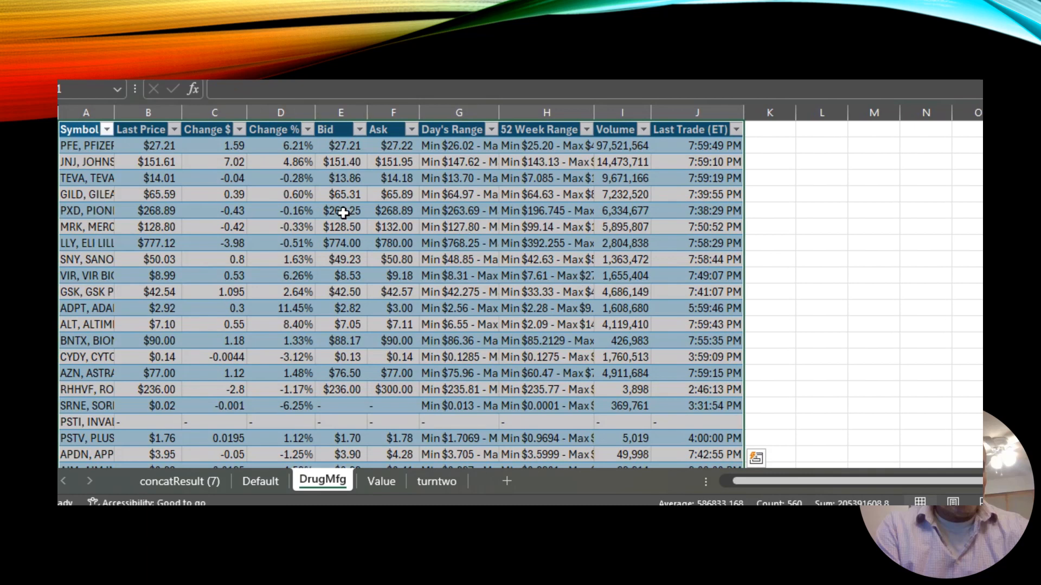
# Sort the DrugMfg table by Change % from largest to smallest.
pyautogui.click(307, 129)
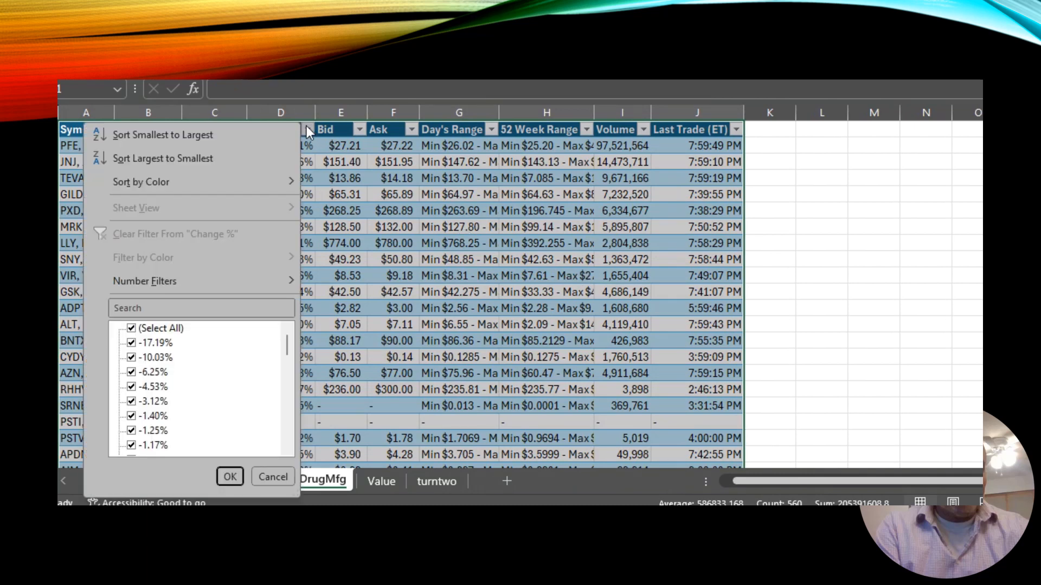
pyautogui.click(219, 167)
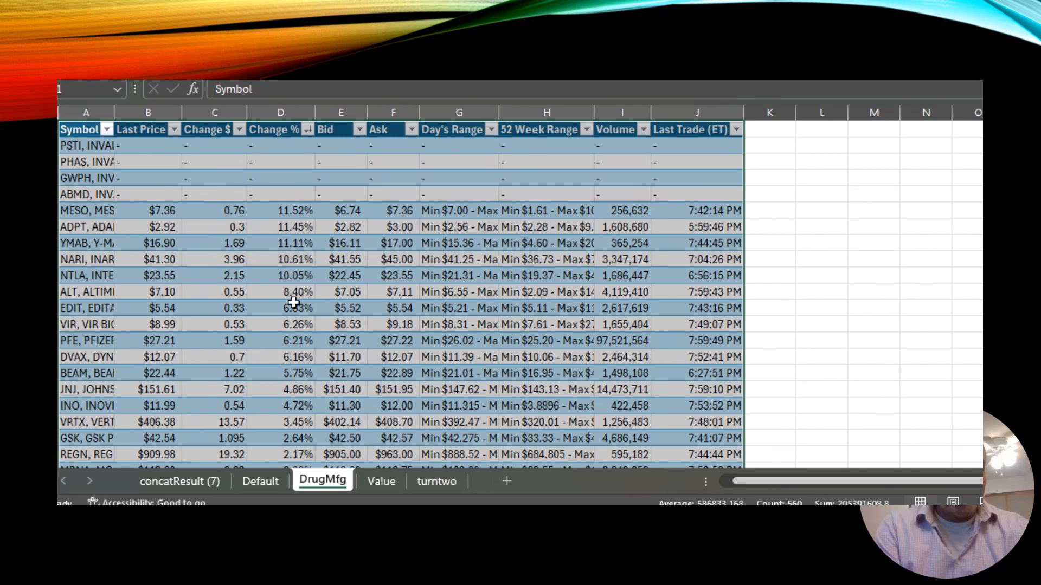
# Inspect the top rows of the sorted DrugMfg table to find the highest gainers.
pyautogui.click(93, 211)
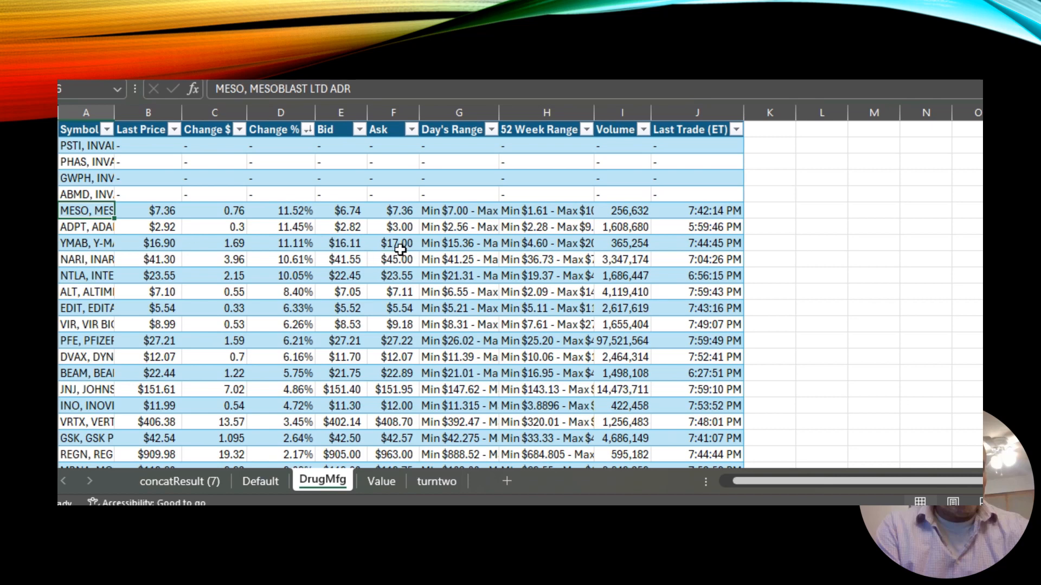
pyautogui.click(295, 217)
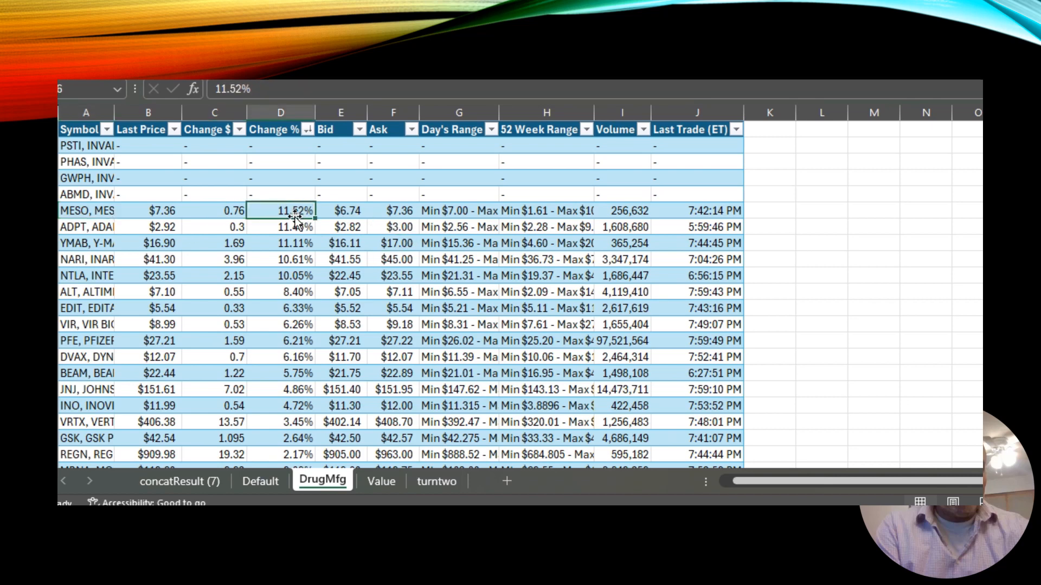
pyautogui.click(88, 370)
pyautogui.click(86, 387)
pyautogui.press('Right')
pyautogui.press('Right')
pyautogui.press('Right')
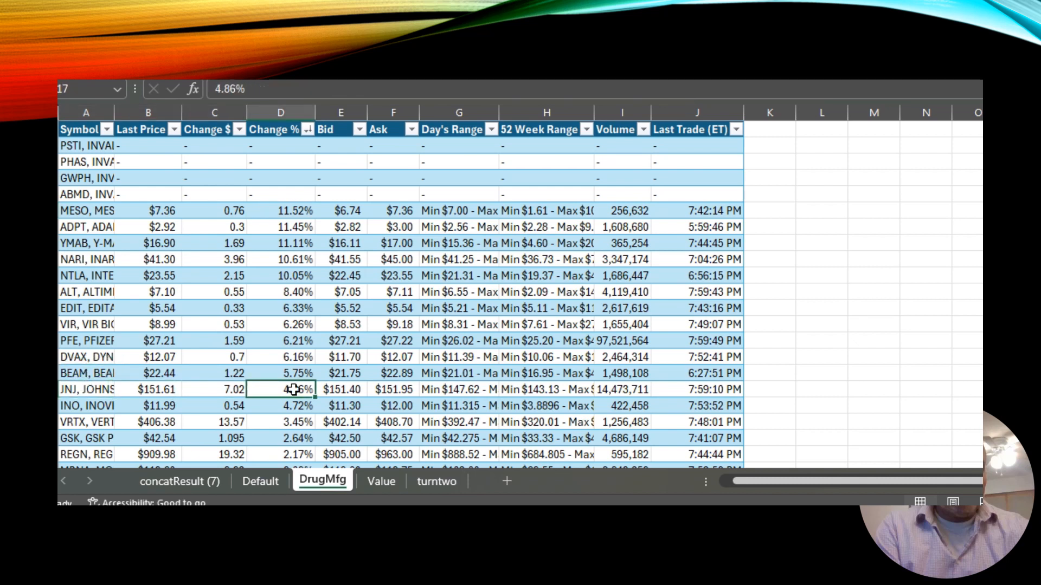
# Highlight the Change % cells D6:D18 with a dark blue fill and bold white font.
pyautogui.moveTo(298, 213); pyautogui.dragTo(305, 400)
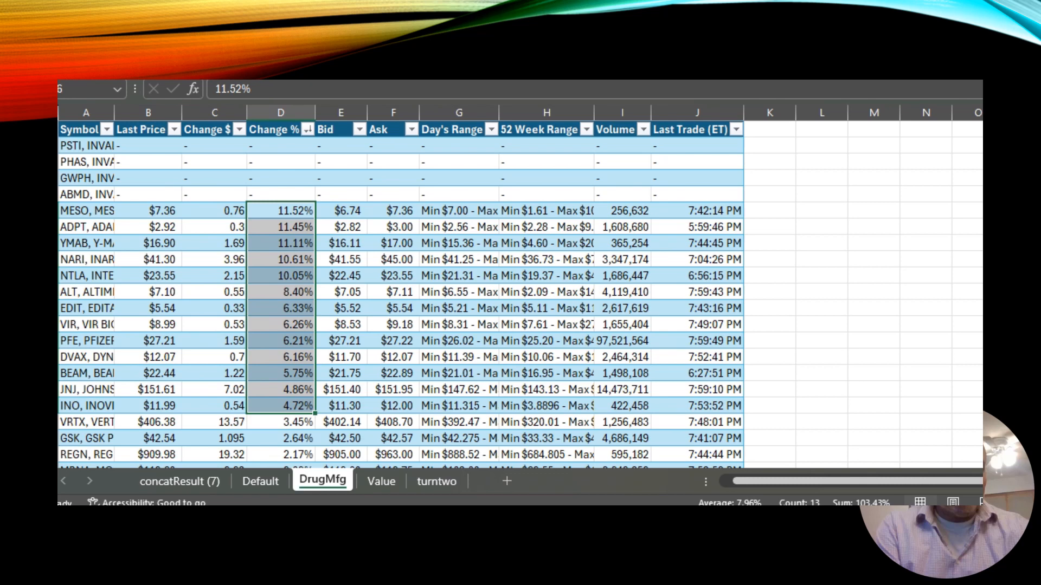
pyautogui.click(274, 41)
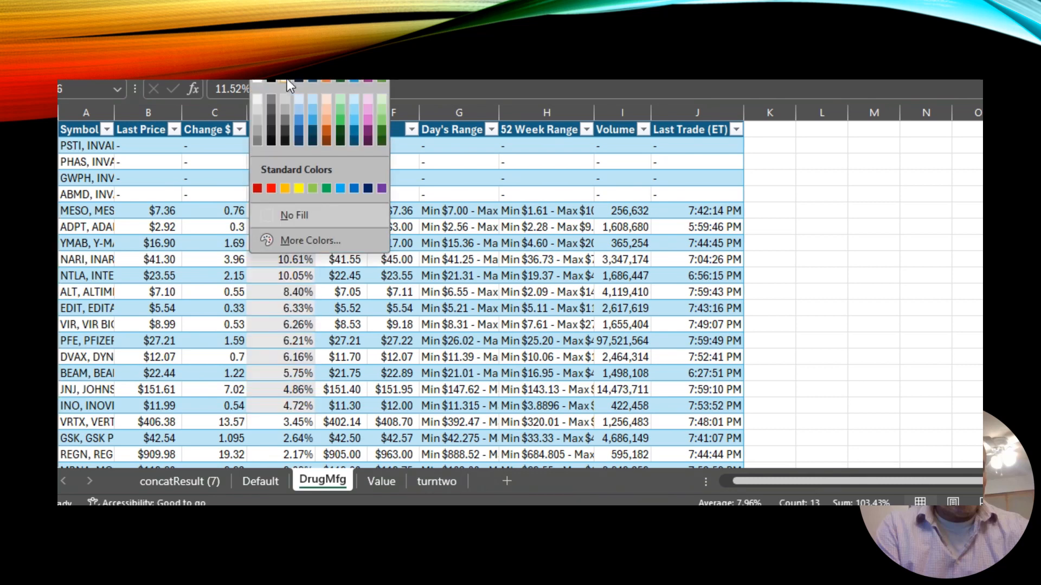
pyautogui.click(301, 79)
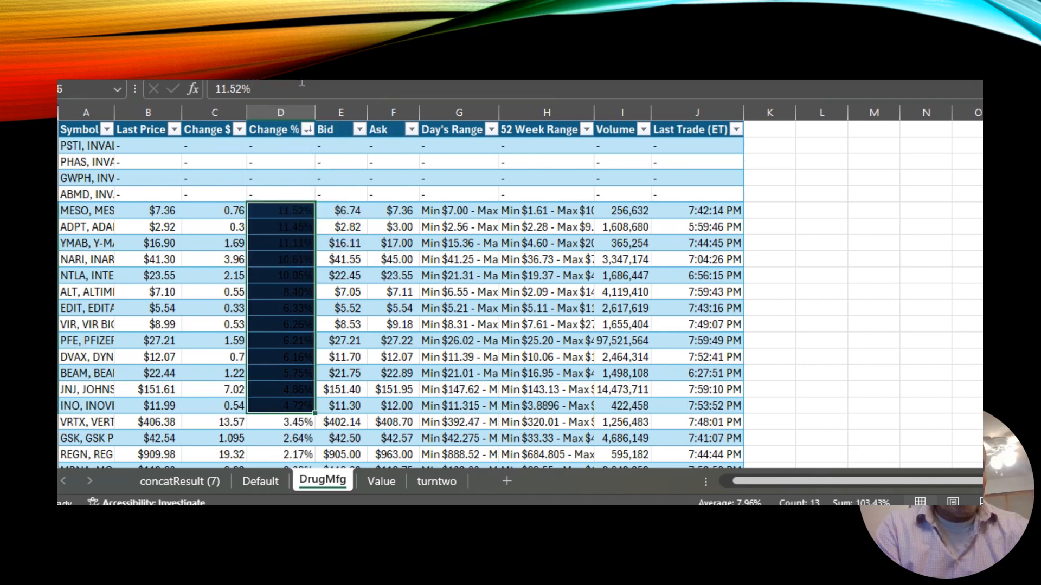
pyautogui.click(303, 42)
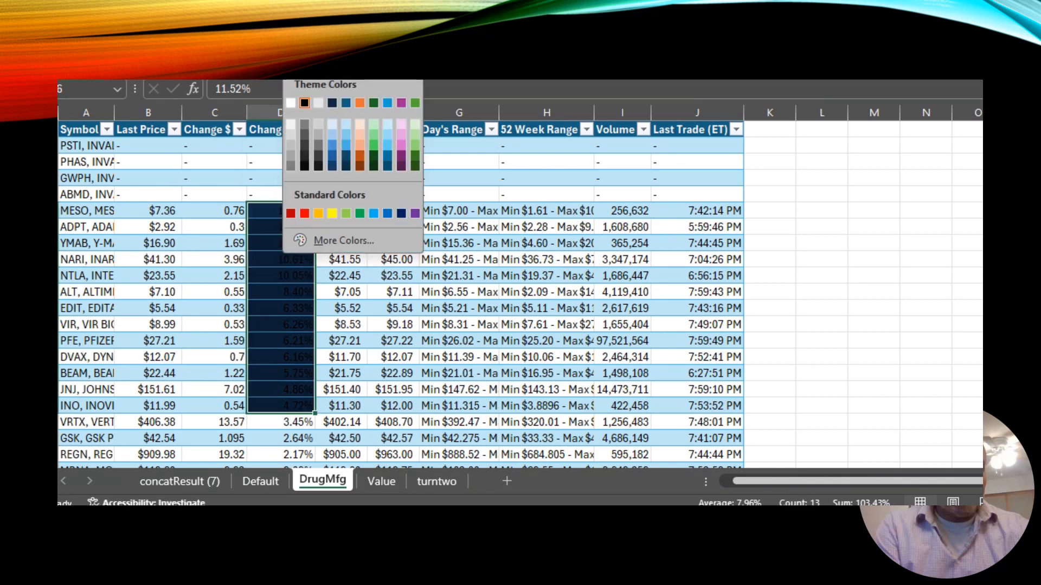
pyautogui.click(292, 102)
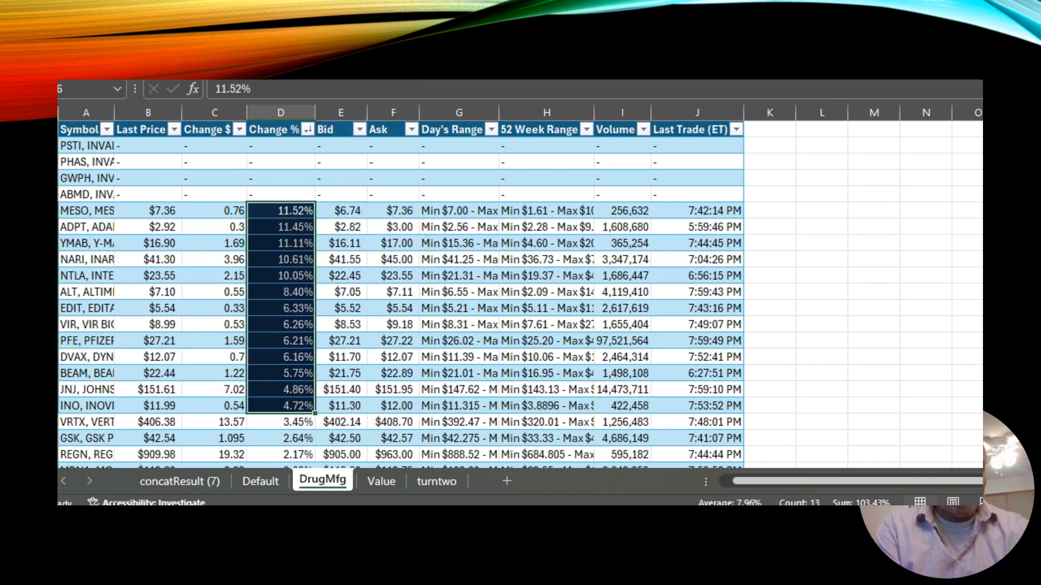
pyautogui.hotkey('ctrl', 'b')
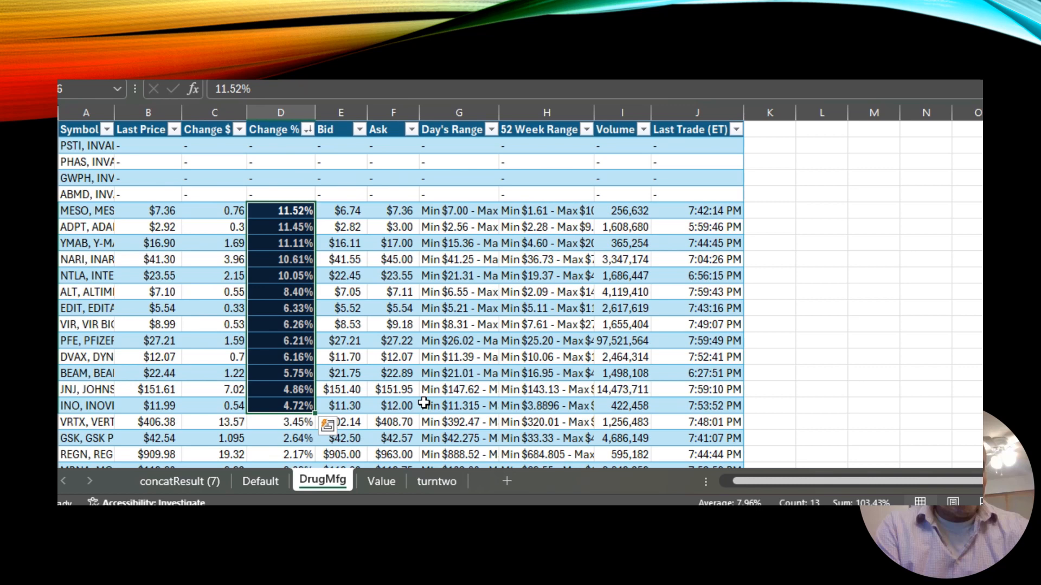
# Format the Value sheet's data range A1:J37 as a table with headers.
pyautogui.click(383, 482)
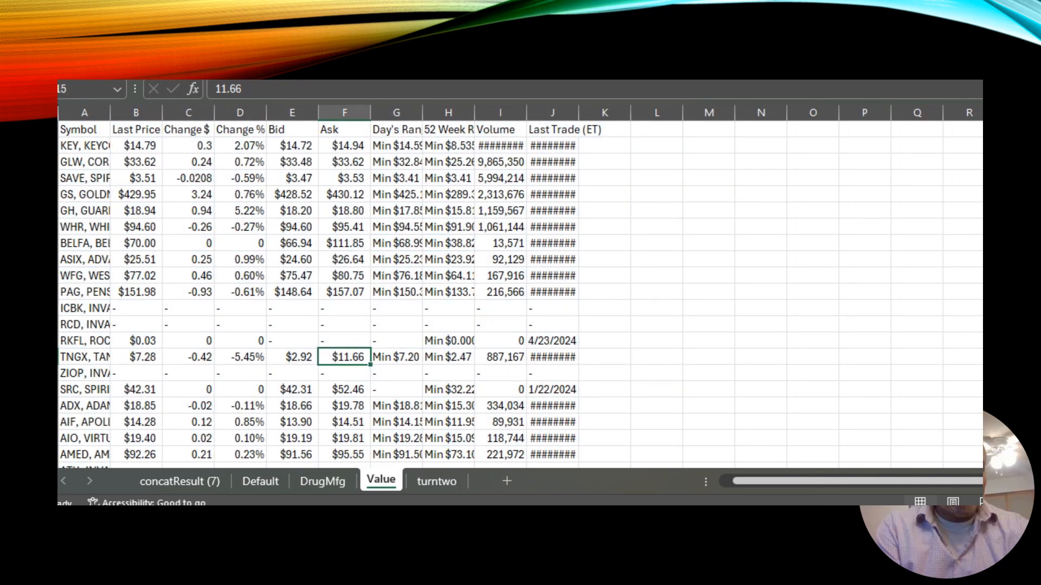
pyautogui.hotkey('ctrl', 't')
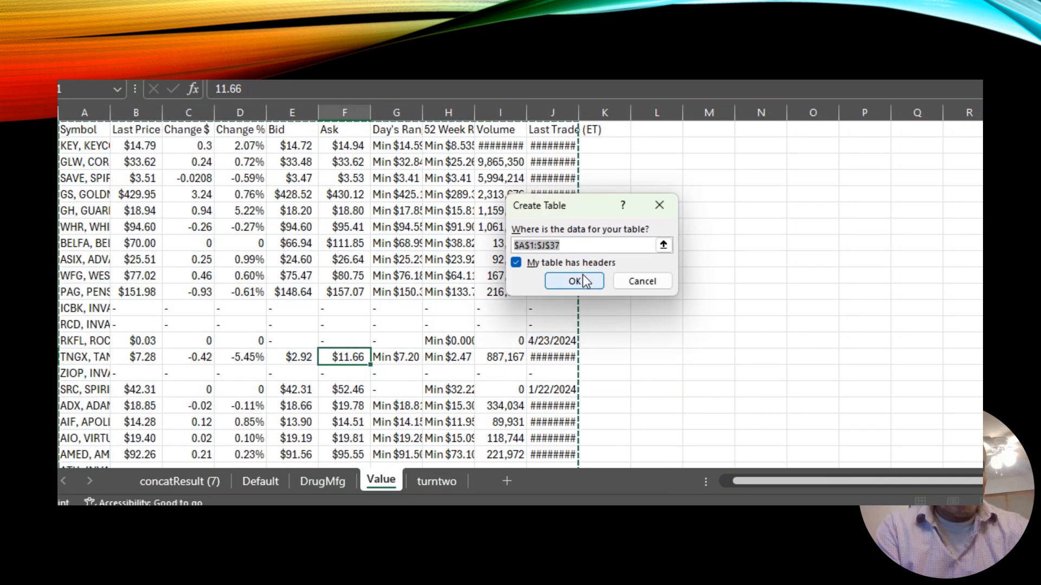
pyautogui.click(583, 275)
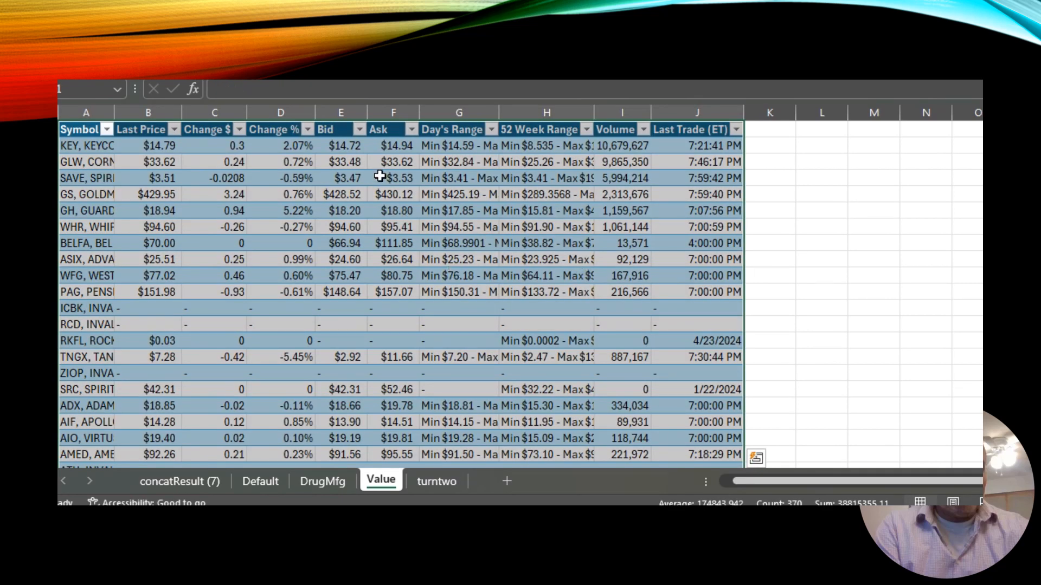
# Sort the Value table largest to smallest, first by Change % and finally by Last Price.
pyautogui.click(307, 130)
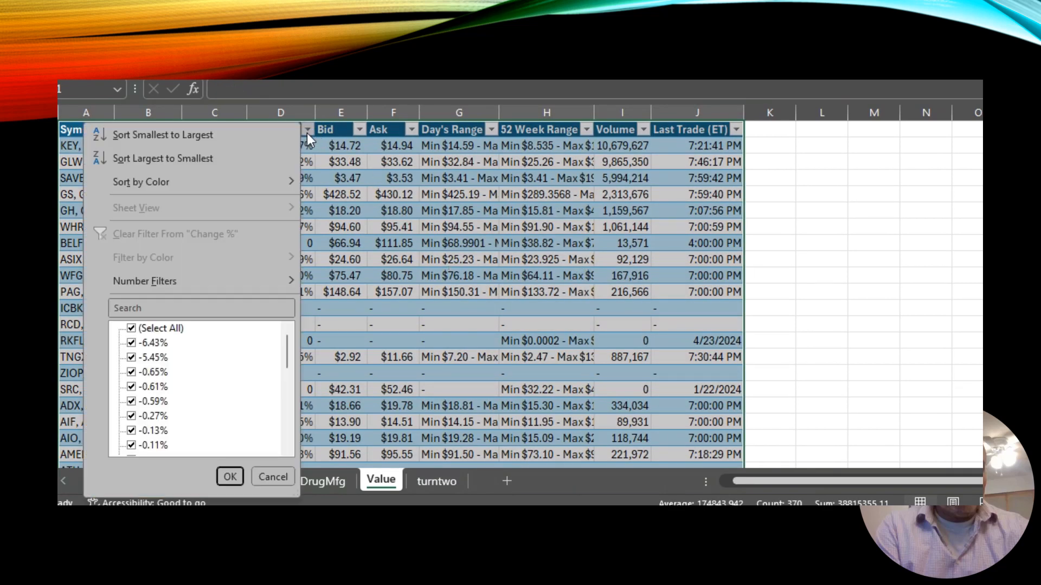
pyautogui.click(213, 157)
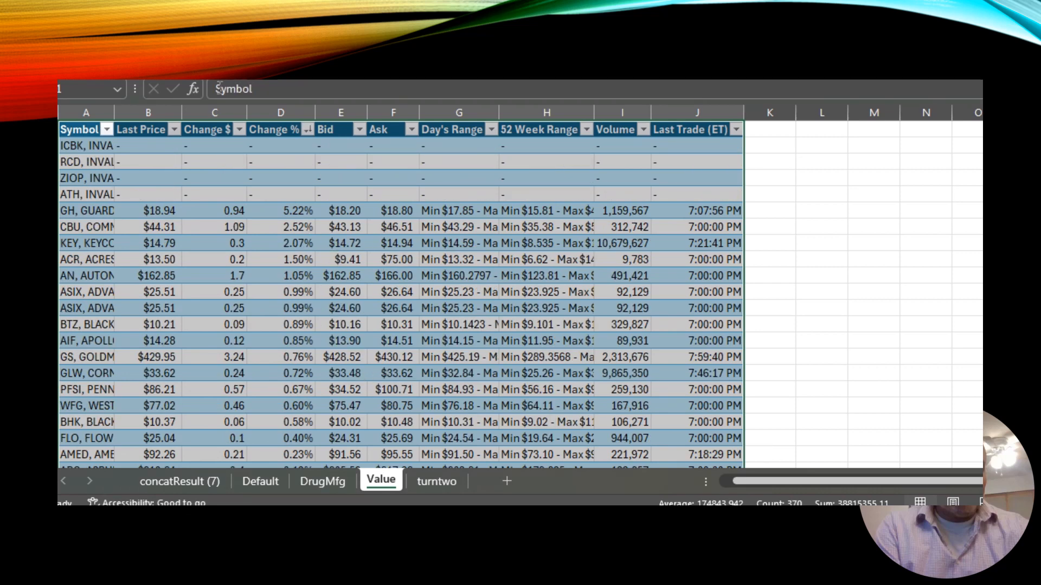
pyautogui.click(172, 128)
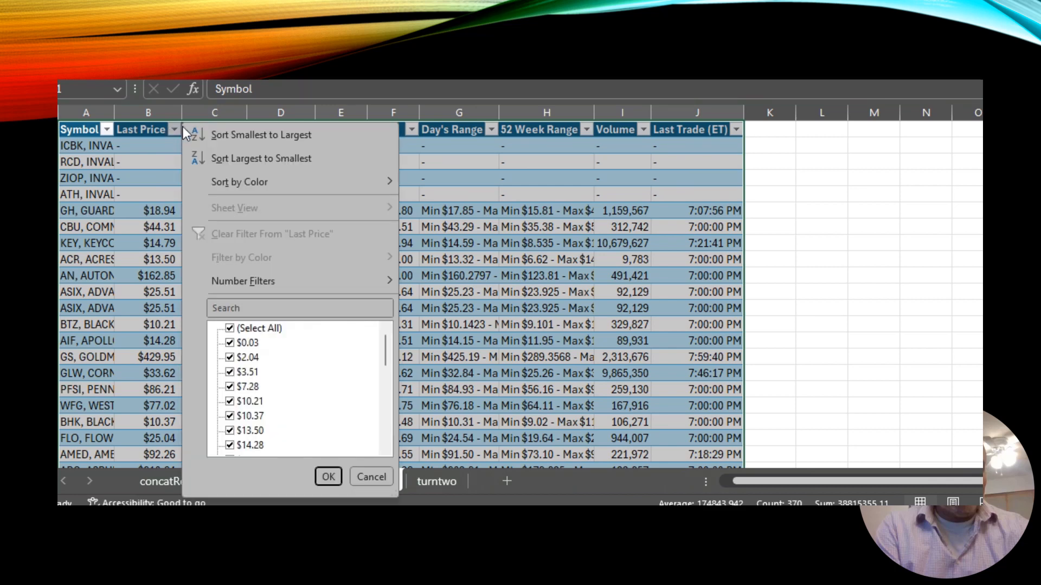
pyautogui.click(245, 163)
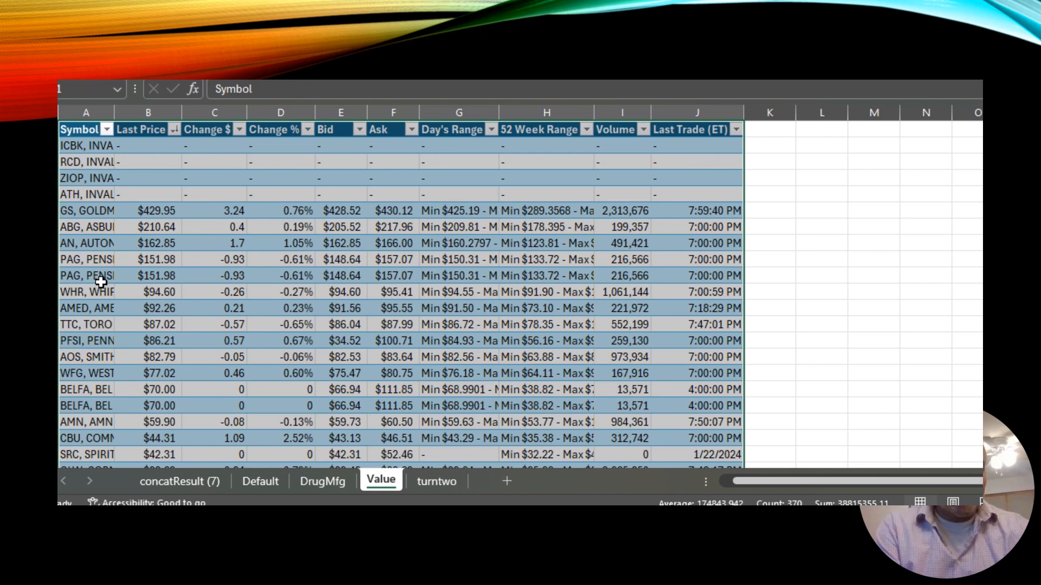
# Format the turntwo sheet's data range A1:J68 as a table with headers.
pyautogui.click(422, 309)
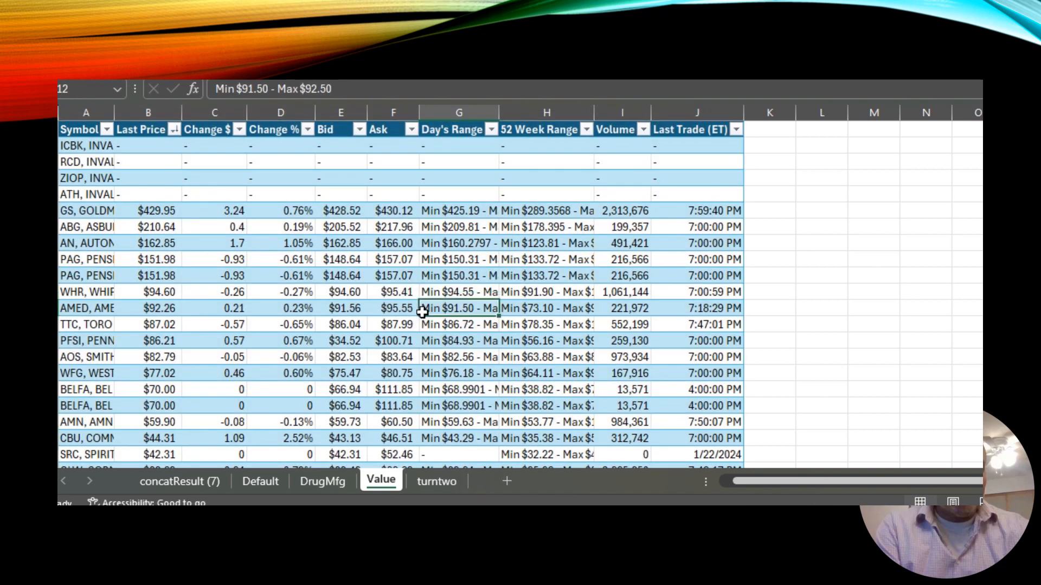
pyautogui.click(436, 481)
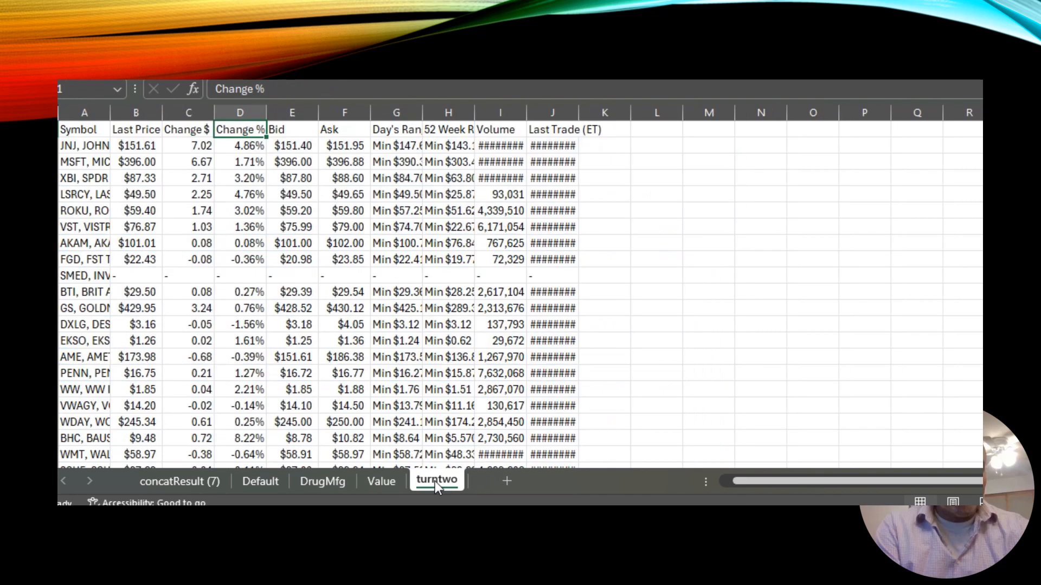
pyautogui.click(335, 248)
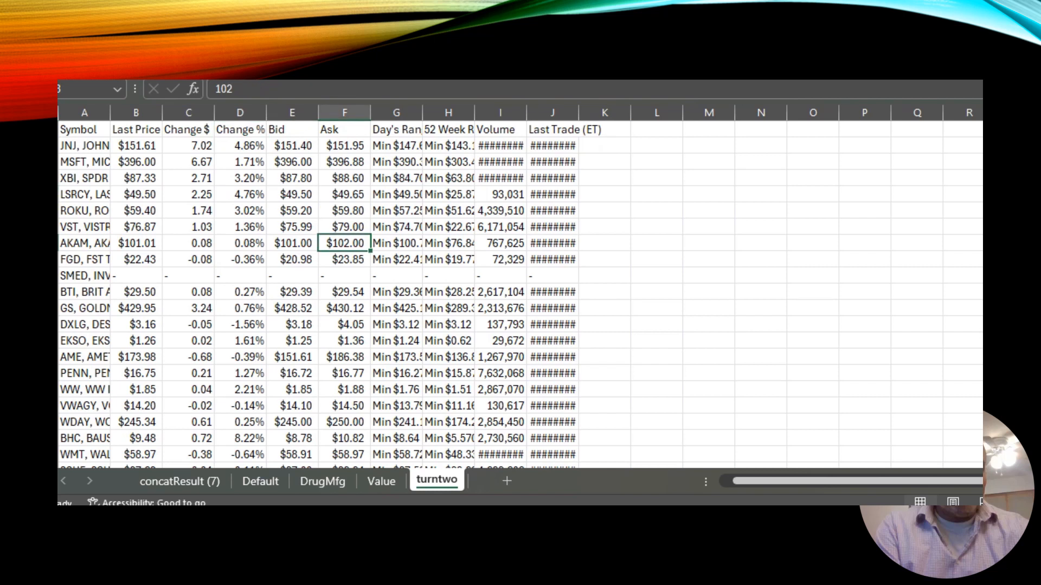
pyautogui.hotkey('ctrl', 't')
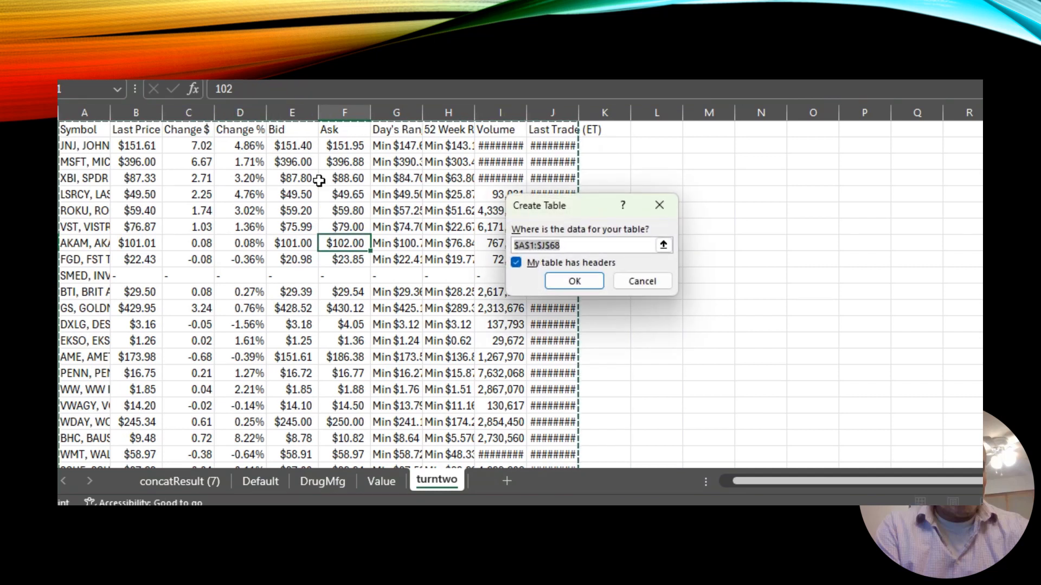
pyautogui.click(574, 281)
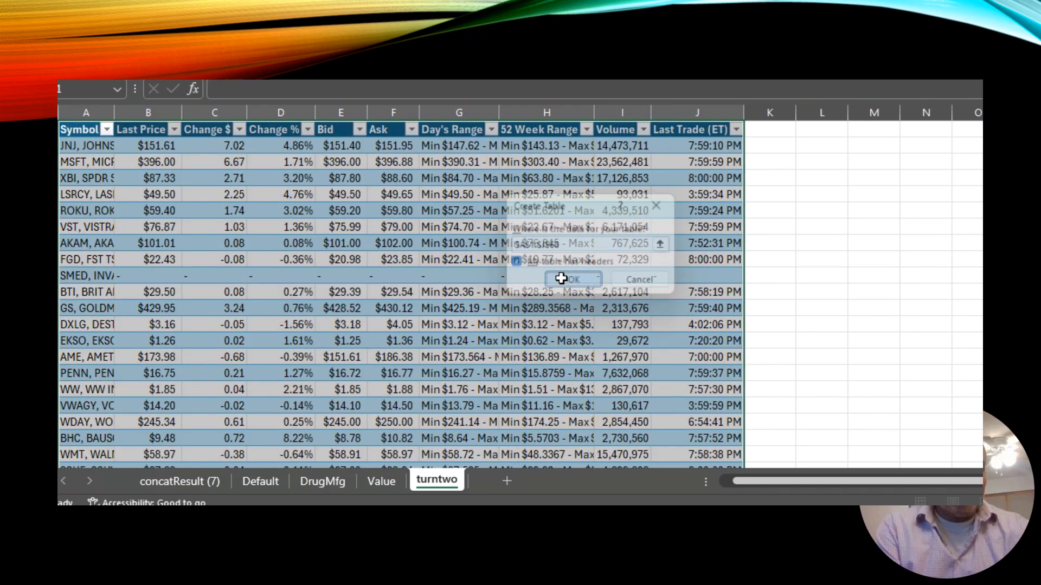
# Sort the turntwo table largest to smallest, first by Change % and then by Last Price.
pyautogui.click(306, 130)
pyautogui.click(211, 155)
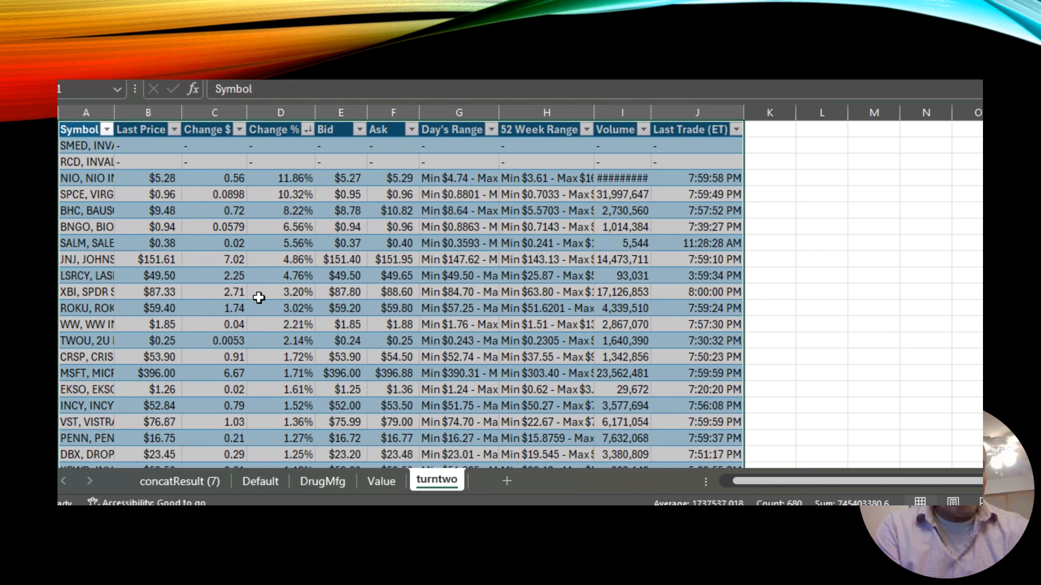
pyautogui.click(175, 130)
pyautogui.click(238, 159)
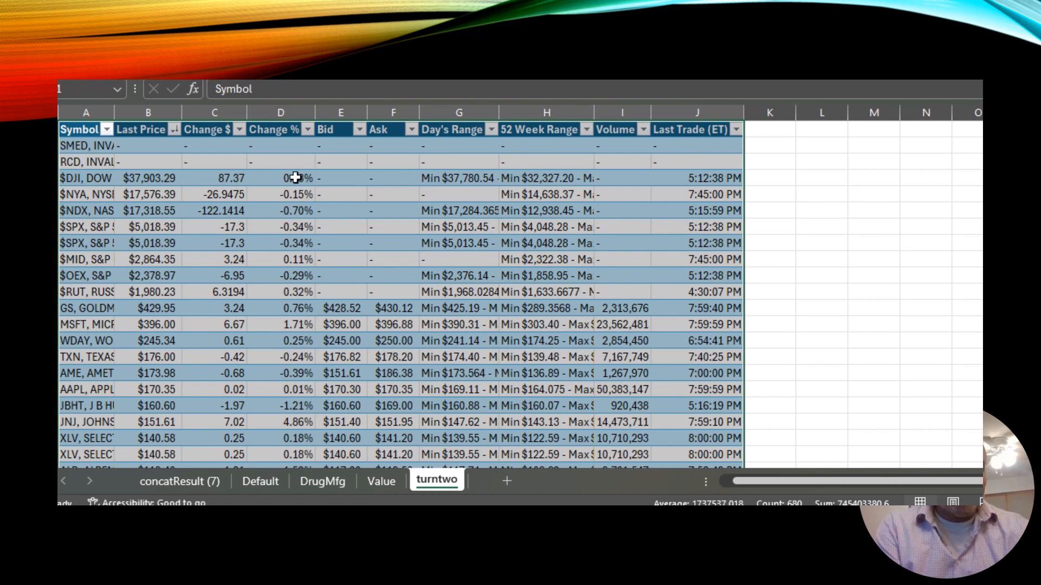
# Highlight the Change % cells D5:D18 and Symbol cells A5:A18 with dark blue fill and bold white font.
pyautogui.moveTo(295, 178); pyautogui.dragTo(292, 216)
pyautogui.moveTo(293, 247); pyautogui.dragTo(292, 404)
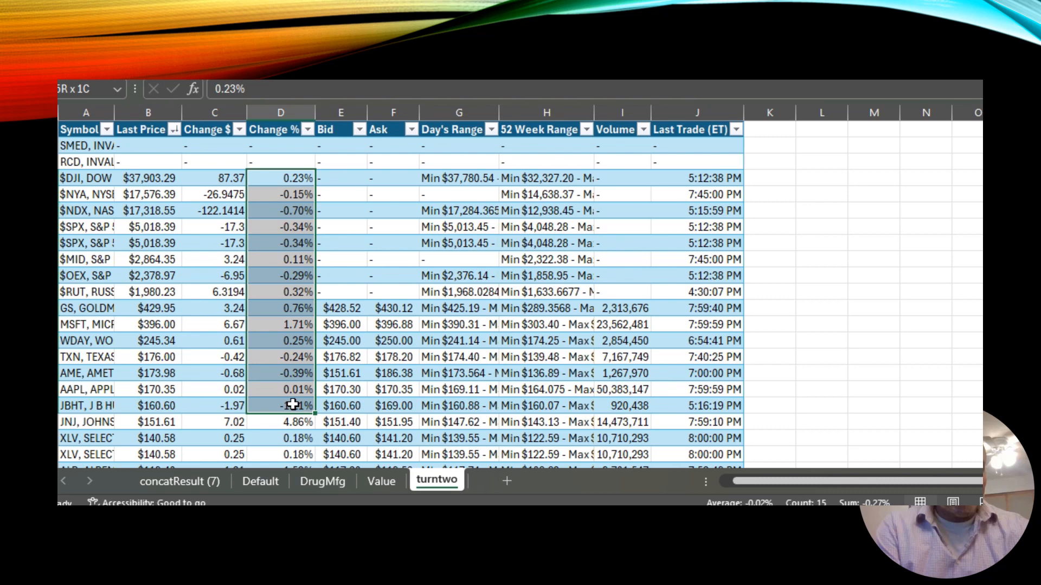
pyautogui.moveTo(293, 404); pyautogui.dragTo(292, 404)
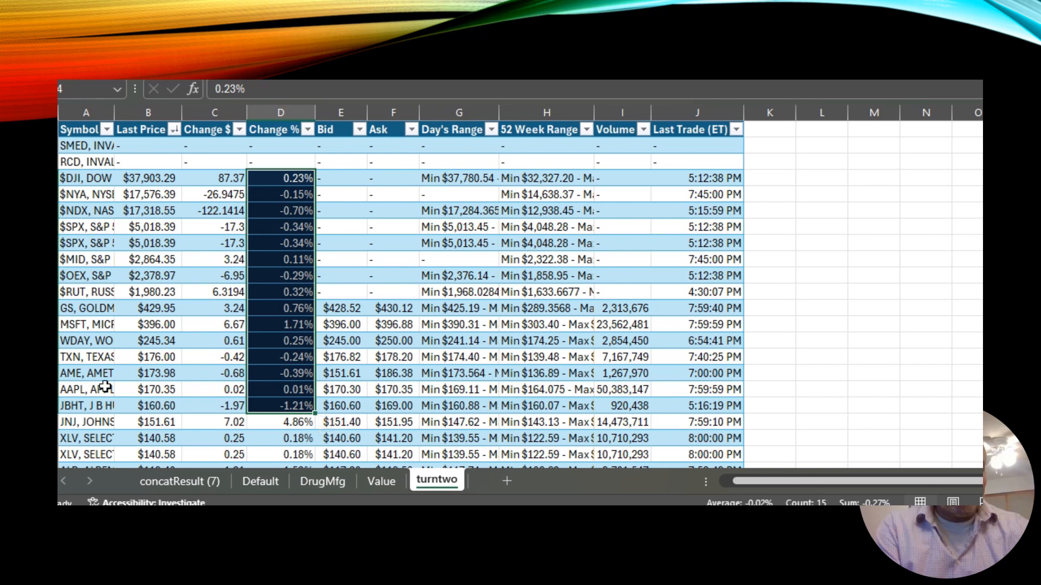
pyautogui.moveTo(86, 404); pyautogui.dragTo(80, 178)
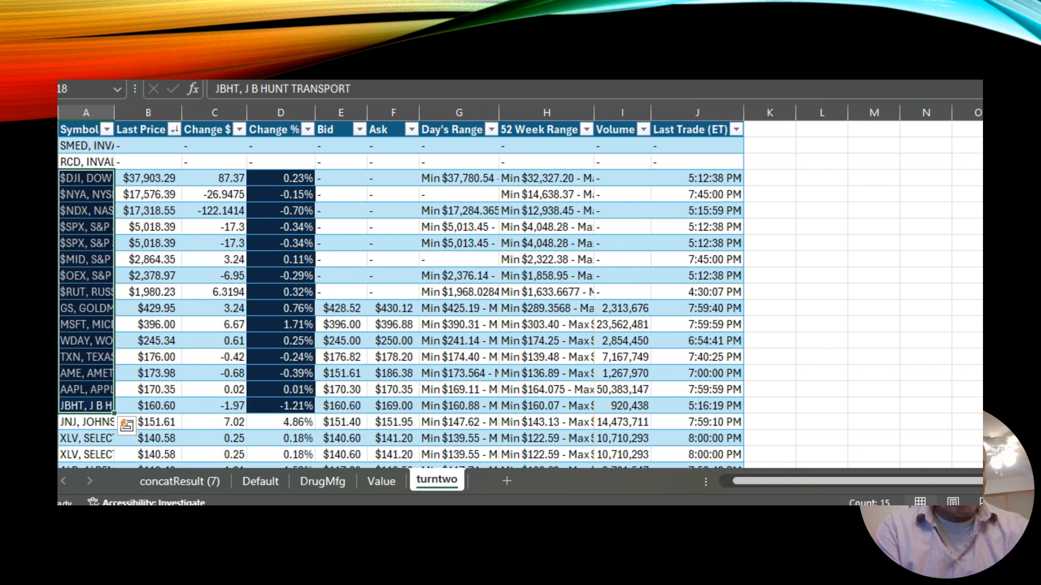
pyautogui.click(540, 321)
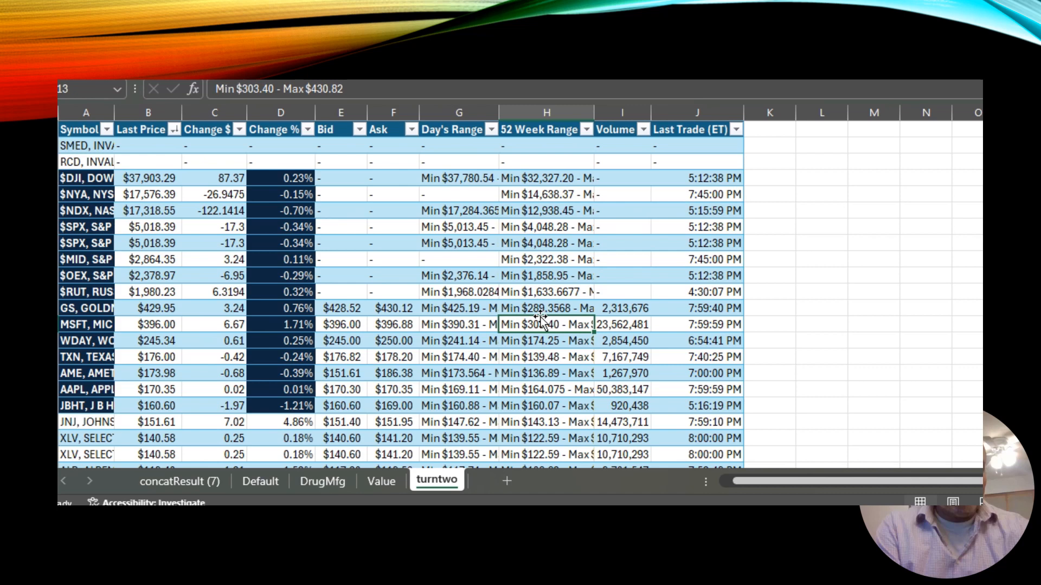
# Sort the concatResult table by Last Price, largest to smallest.
pyautogui.click(193, 488)
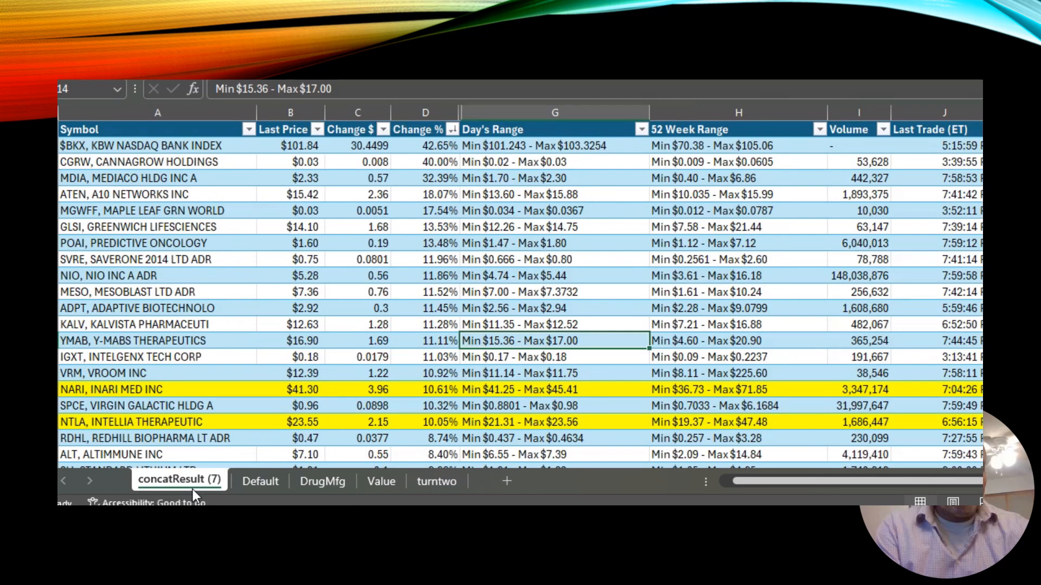
pyautogui.click(253, 304)
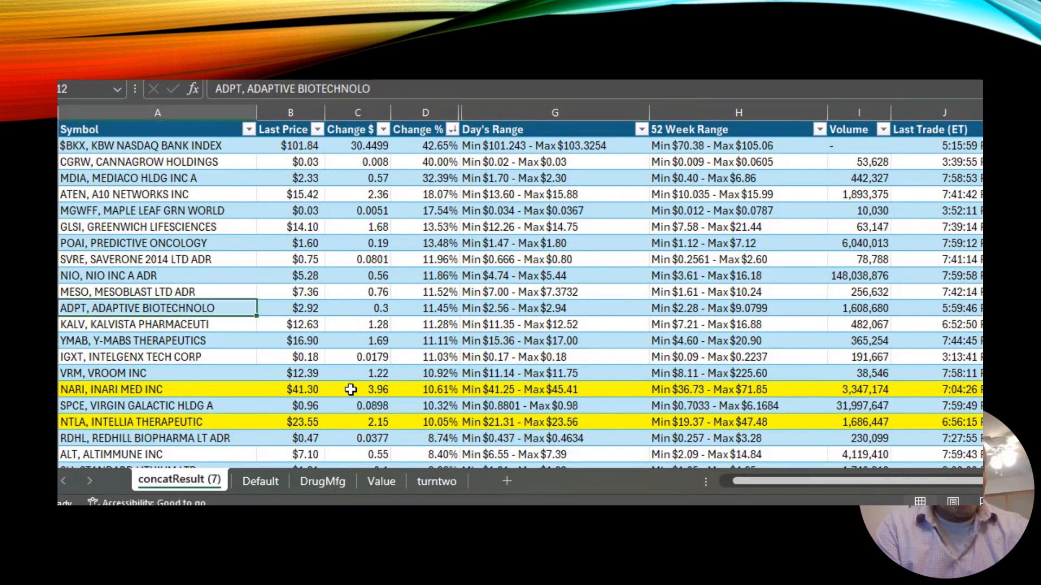
pyautogui.click(318, 130)
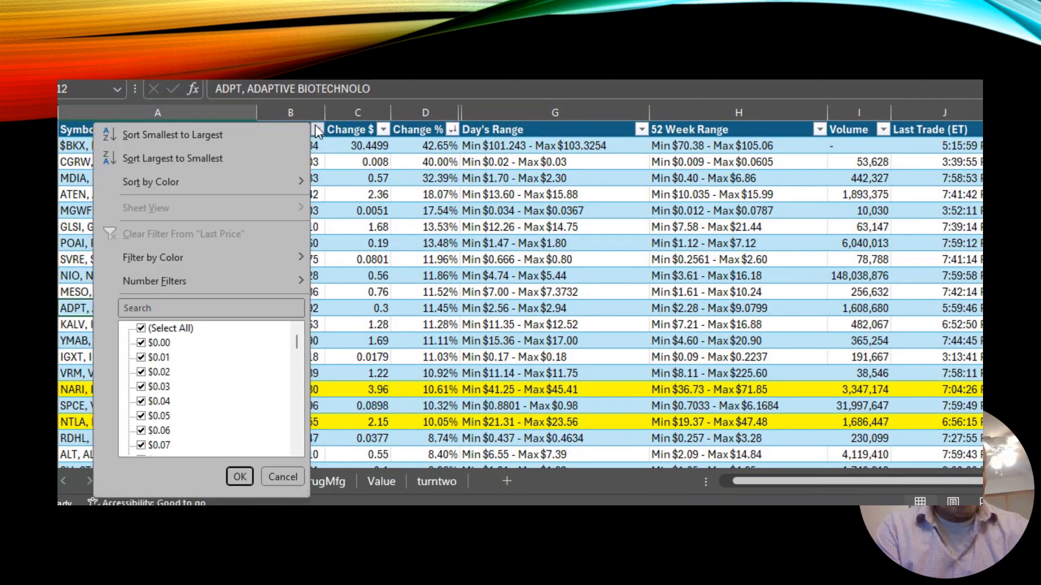
pyautogui.click(230, 162)
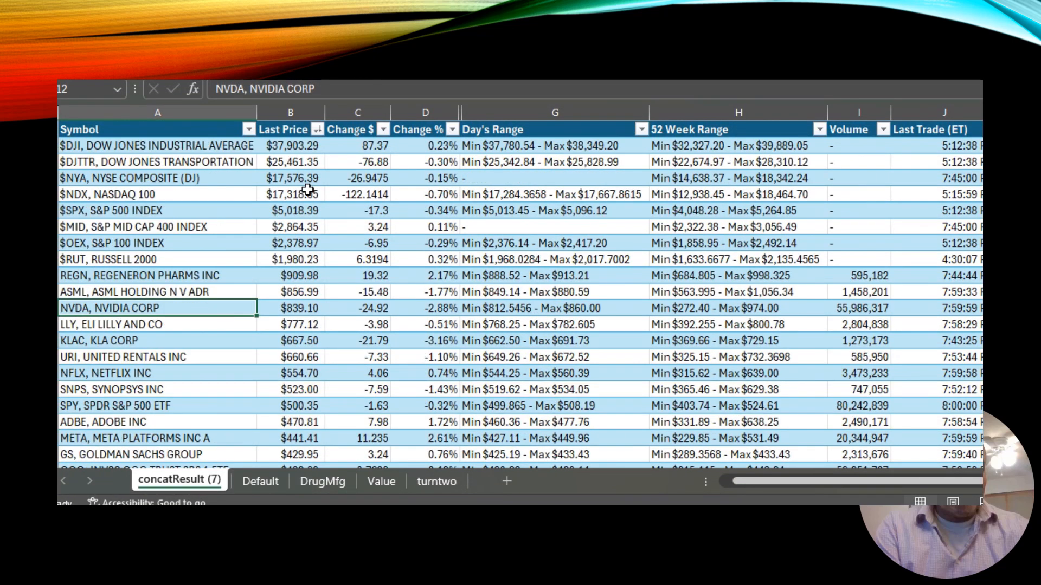
# Highlight concatResult's Change % cells D2:D20 and Symbol cells A2:A20 with dark blue fill and bold white font.
pyautogui.click(309, 190)
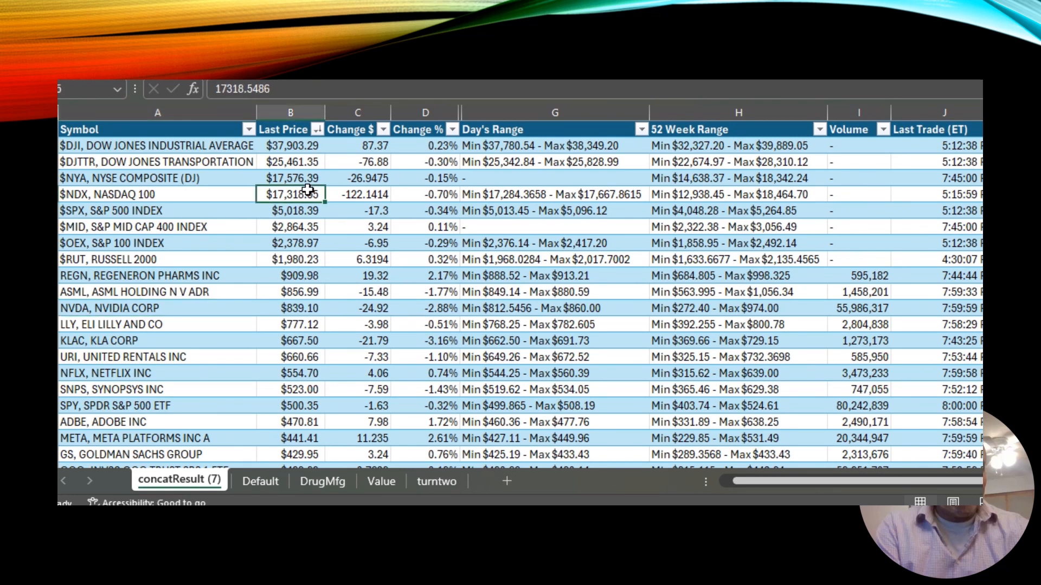
pyautogui.press('Right')
pyautogui.press('Right')
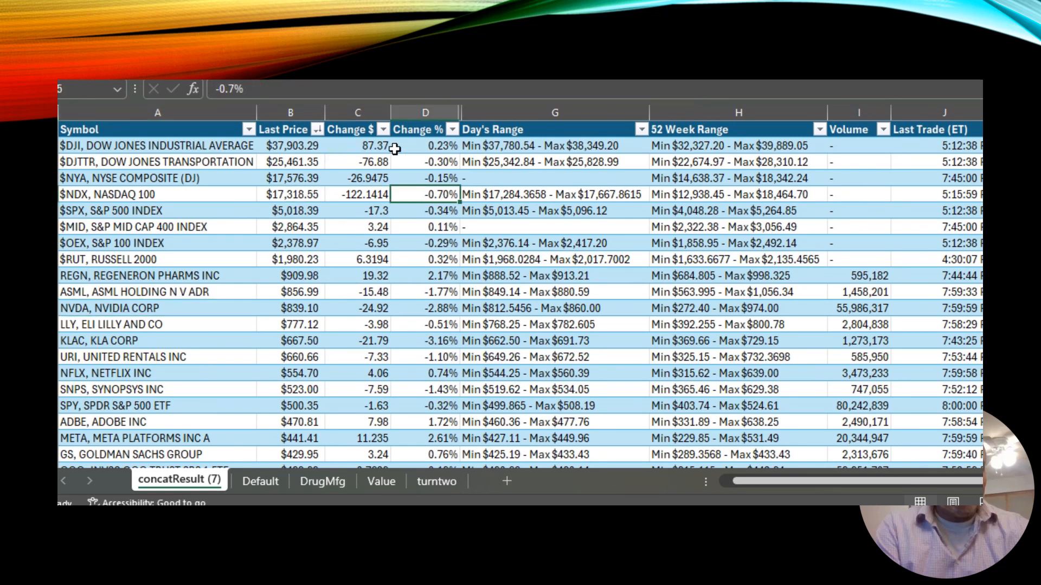
pyautogui.moveTo(423, 147); pyautogui.dragTo(401, 438)
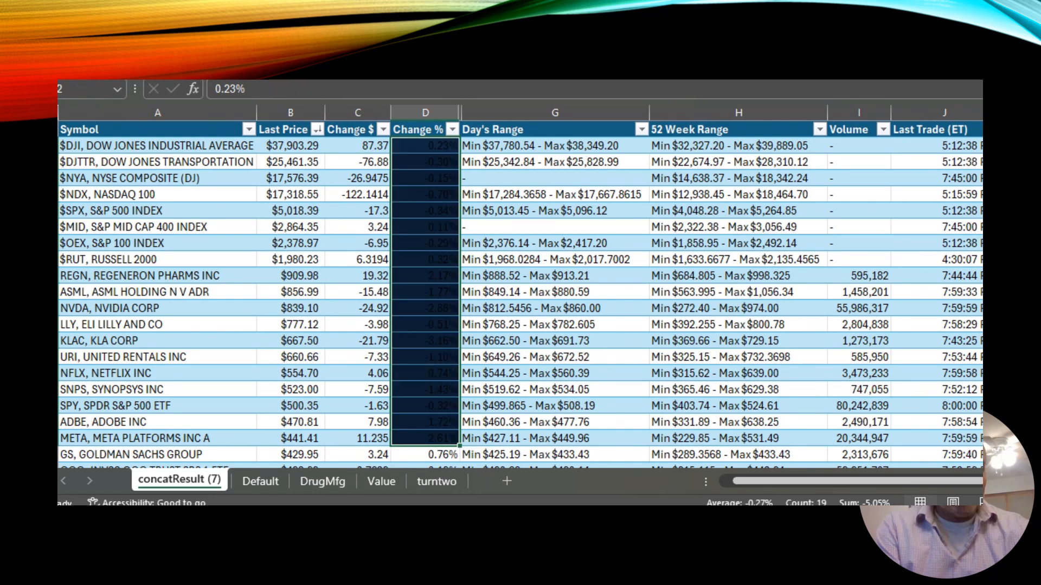
pyautogui.moveTo(173, 142); pyautogui.dragTo(170, 439)
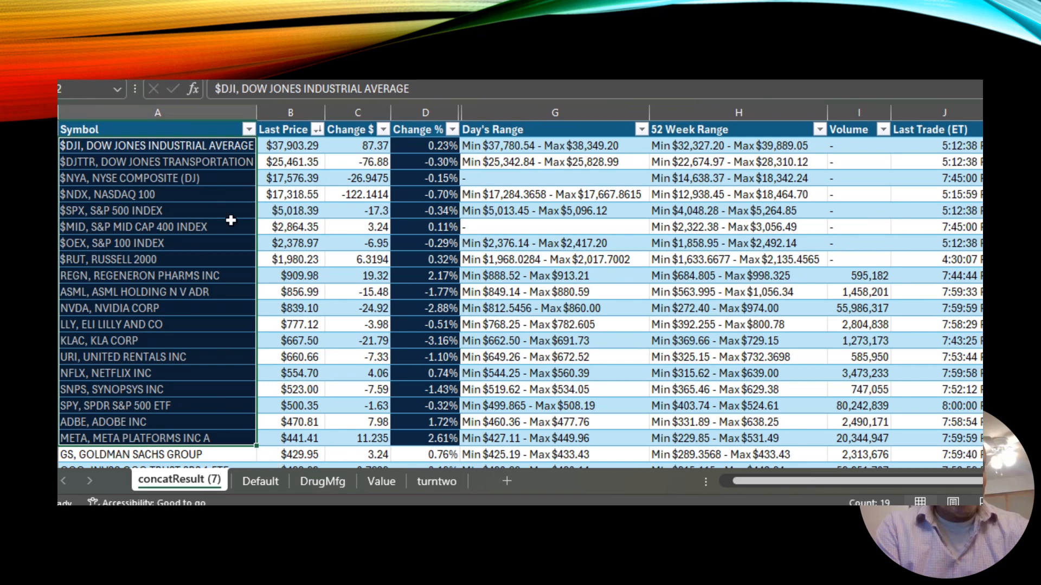
# Apply the same dark blue highlight across the entire META Platforms row 20.
pyautogui.click(249, 277)
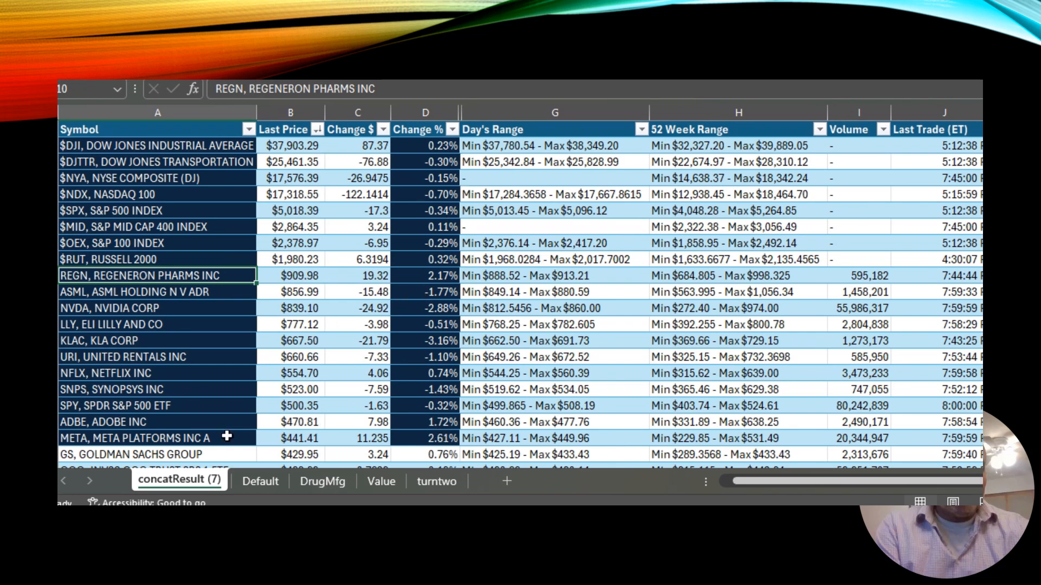
pyautogui.click(193, 442)
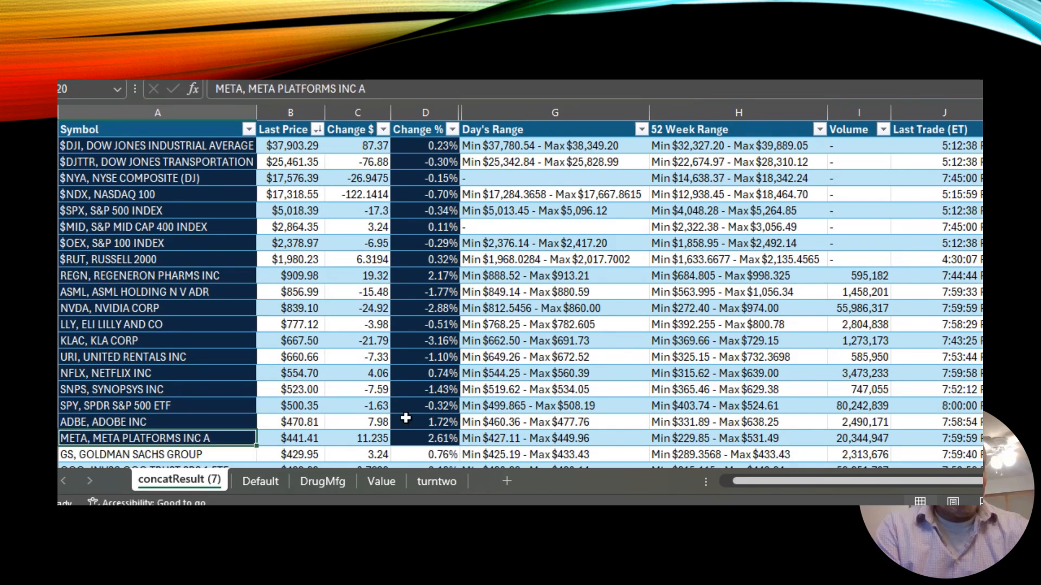
pyautogui.moveTo(213, 441); pyautogui.dragTo(970, 439)
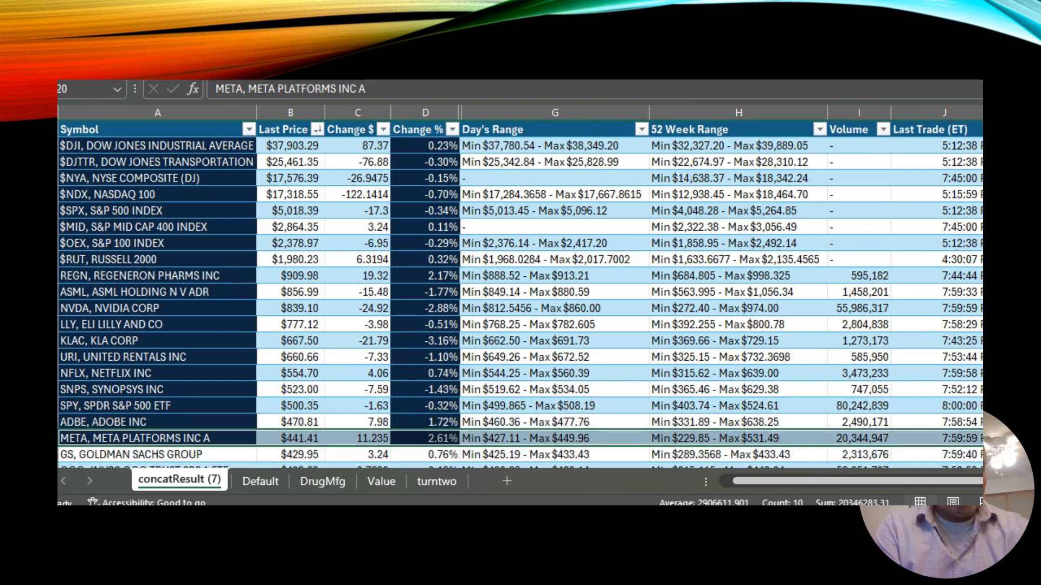
pyautogui.press('F4')
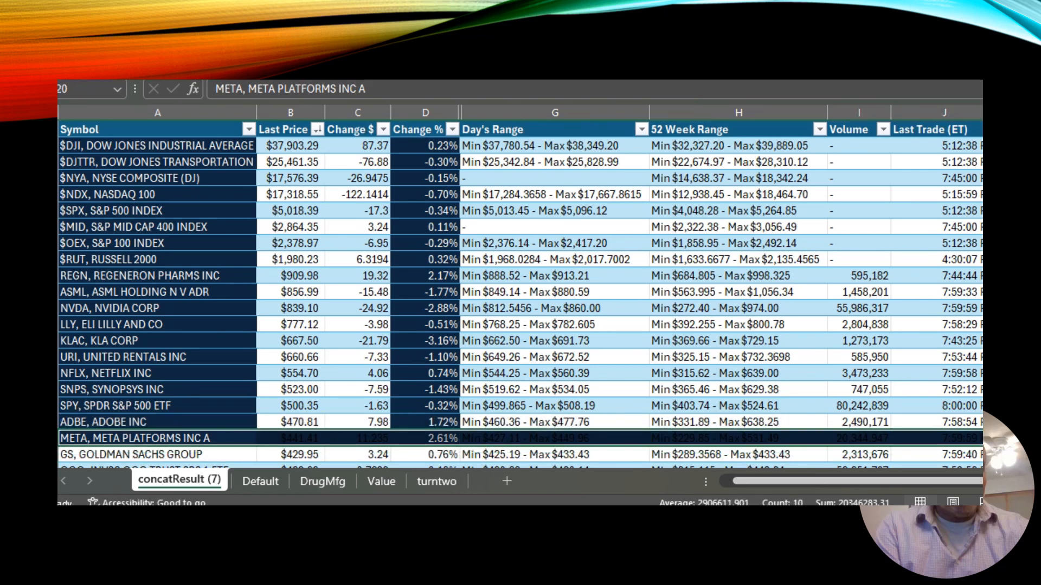
pyautogui.press('F4')
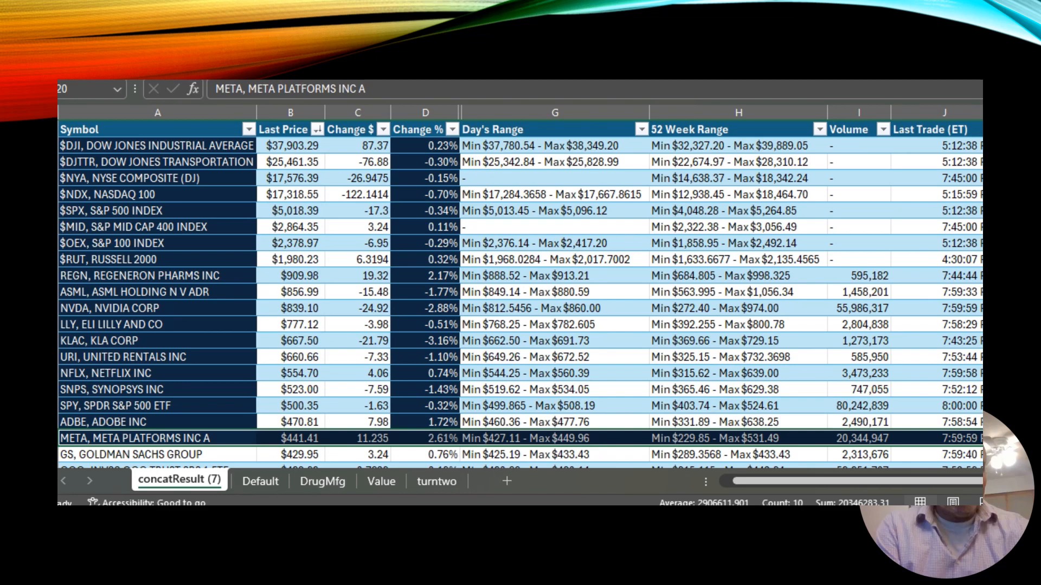
pyautogui.click(378, 325)
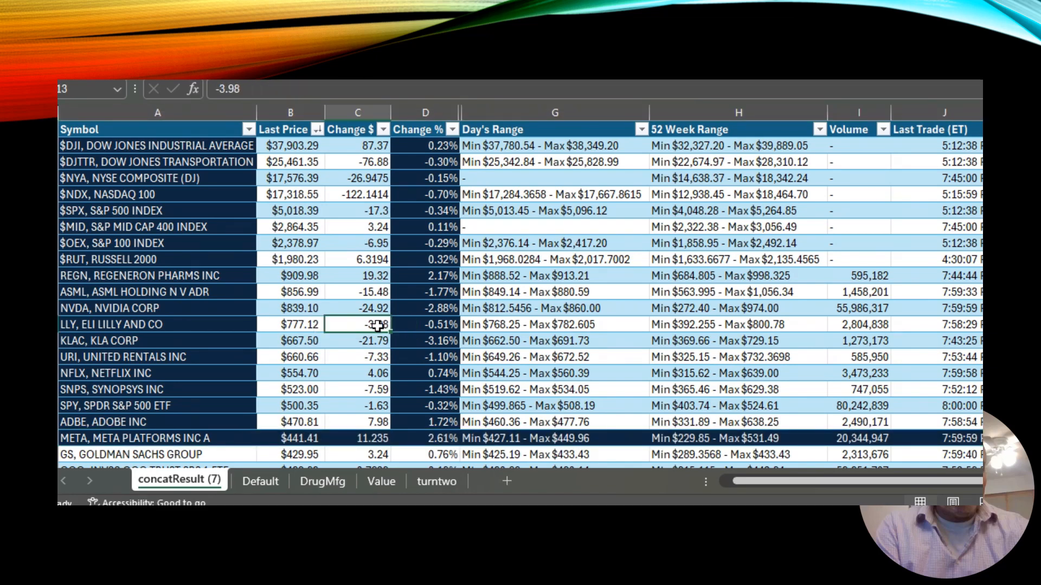
# Review each worksheet in turn to check the formatted and sorted tables.
pyautogui.click(262, 481)
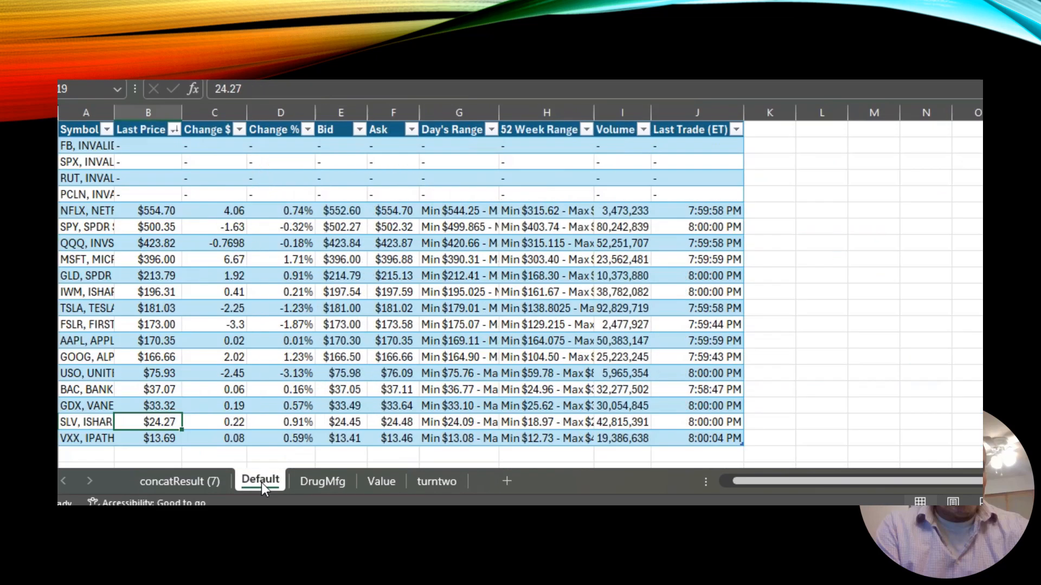
pyautogui.click(315, 484)
pyautogui.click(376, 483)
pyautogui.click(434, 482)
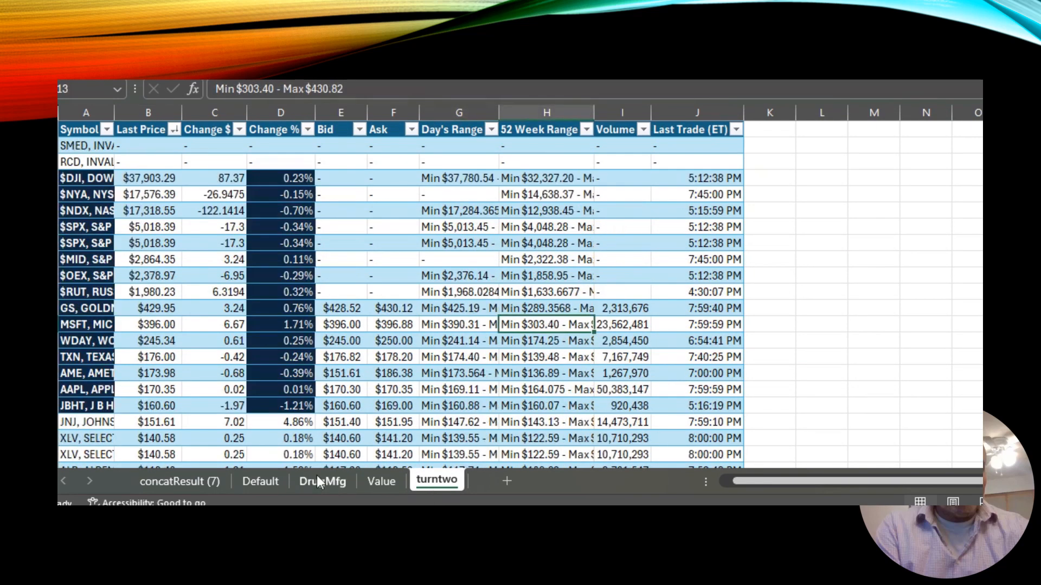
pyautogui.click(187, 480)
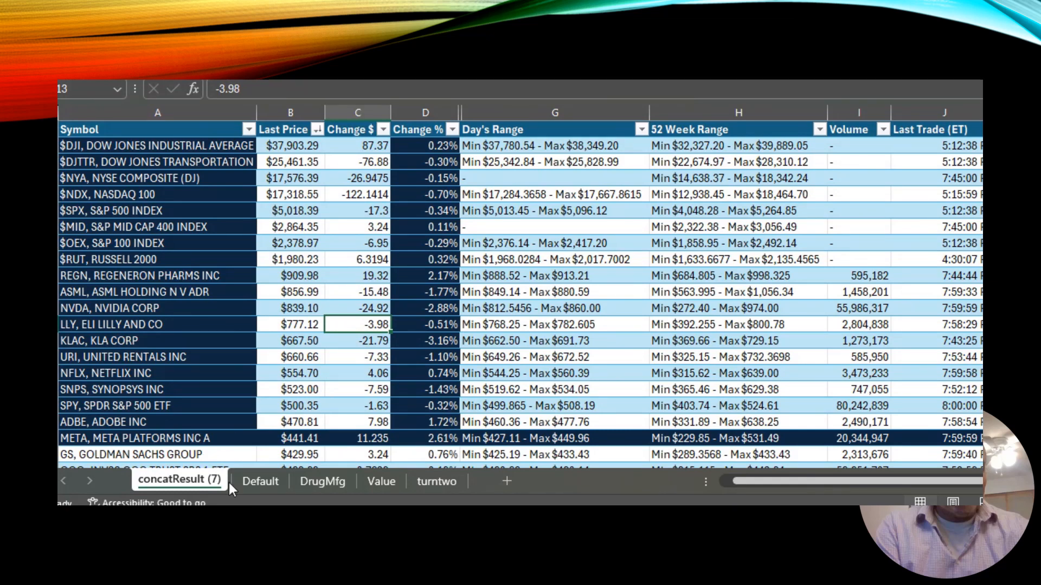
pyautogui.click(251, 485)
pyautogui.click(312, 487)
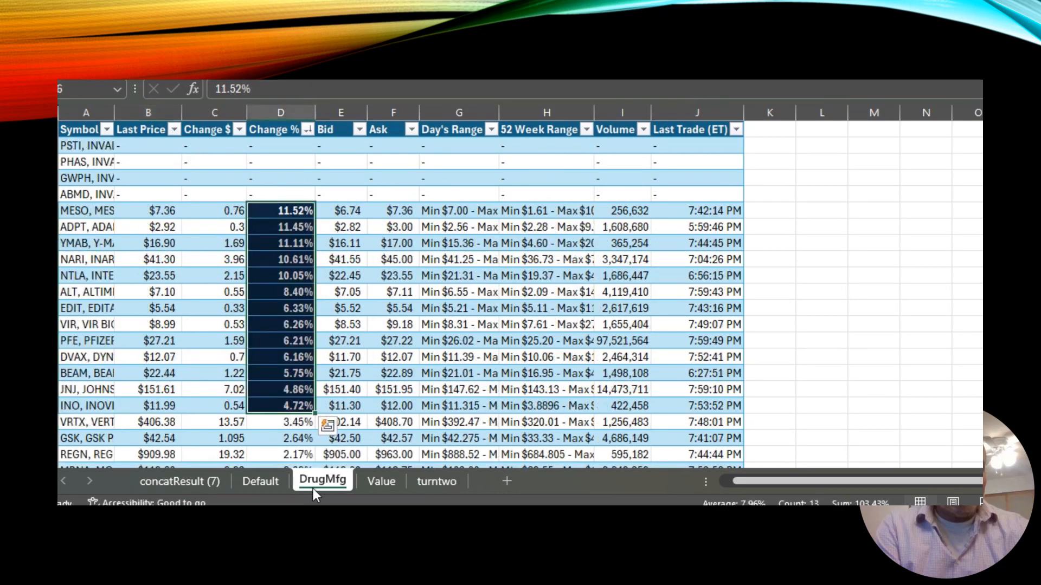
pyautogui.click(379, 483)
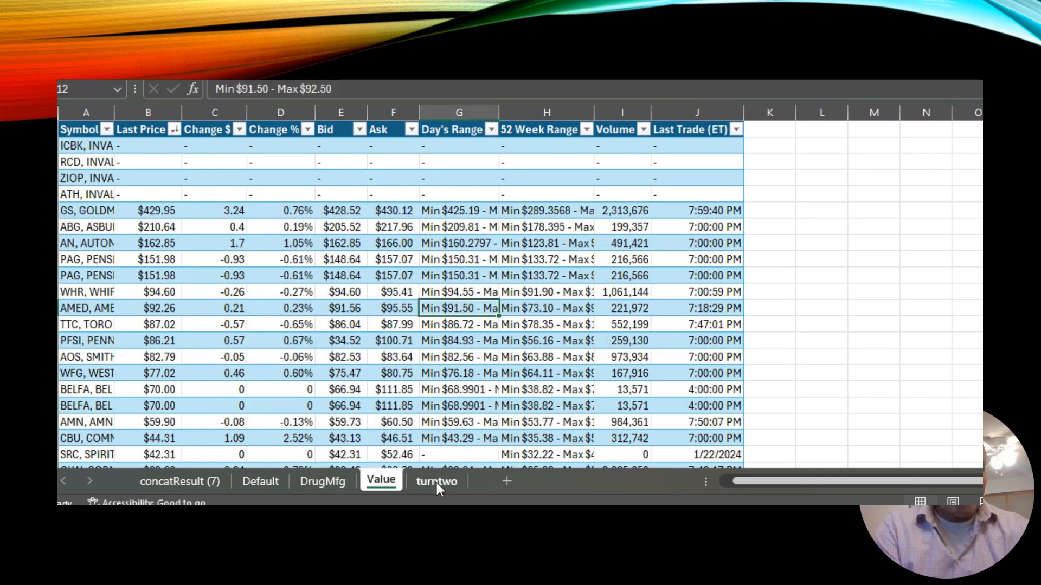
pyautogui.click(437, 482)
pyautogui.click(389, 482)
# Move the DrugMfg sheet ahead of Default and back to its original position.
pyautogui.moveTo(328, 480); pyautogui.dragTo(244, 482)
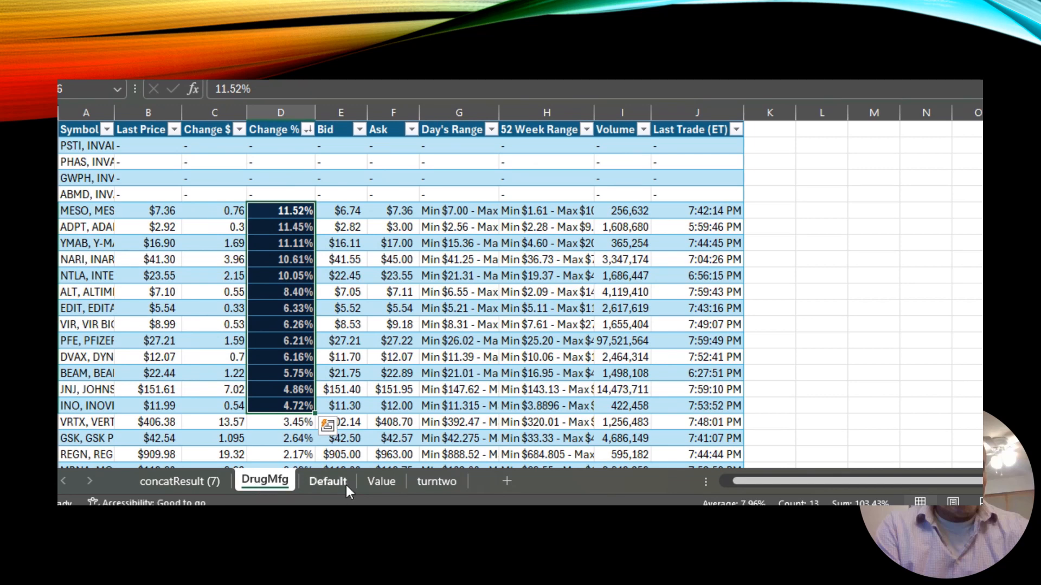
pyautogui.moveTo(282, 481); pyautogui.dragTo(356, 474)
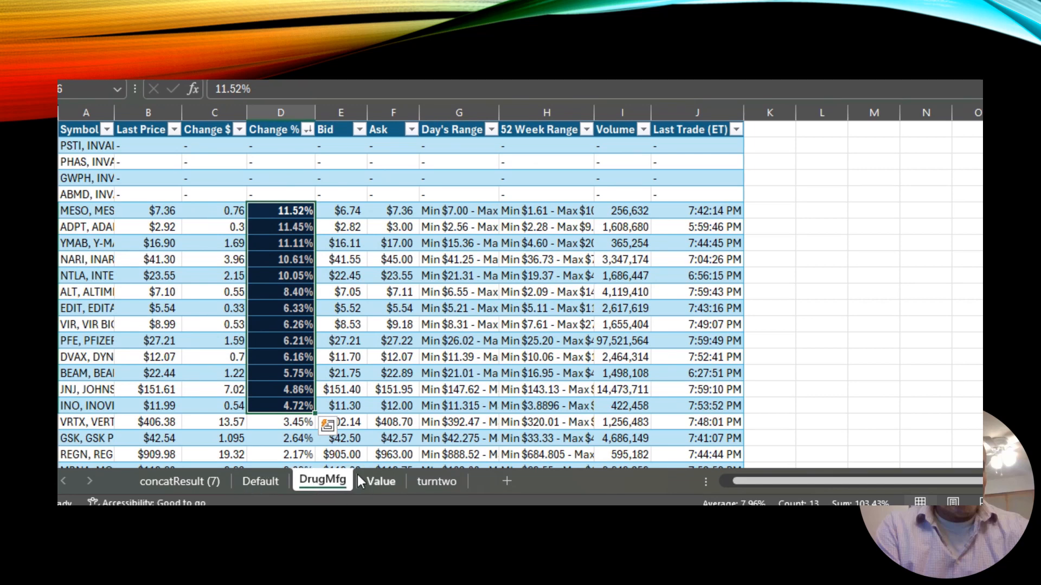
# Switch between the Default and concatResult sheets to compare them.
pyautogui.click(272, 474)
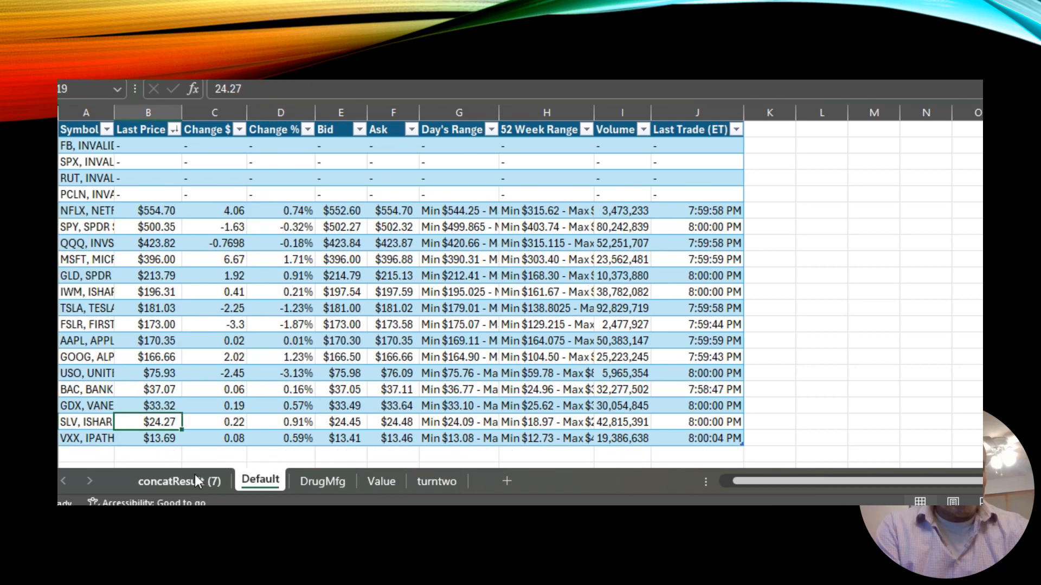
pyautogui.click(194, 474)
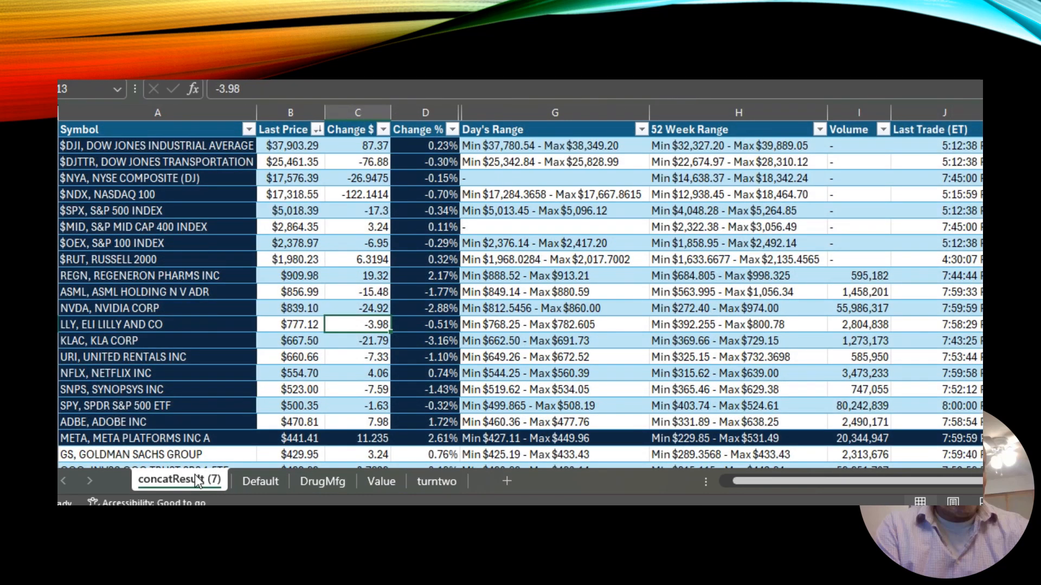
pyautogui.click(264, 481)
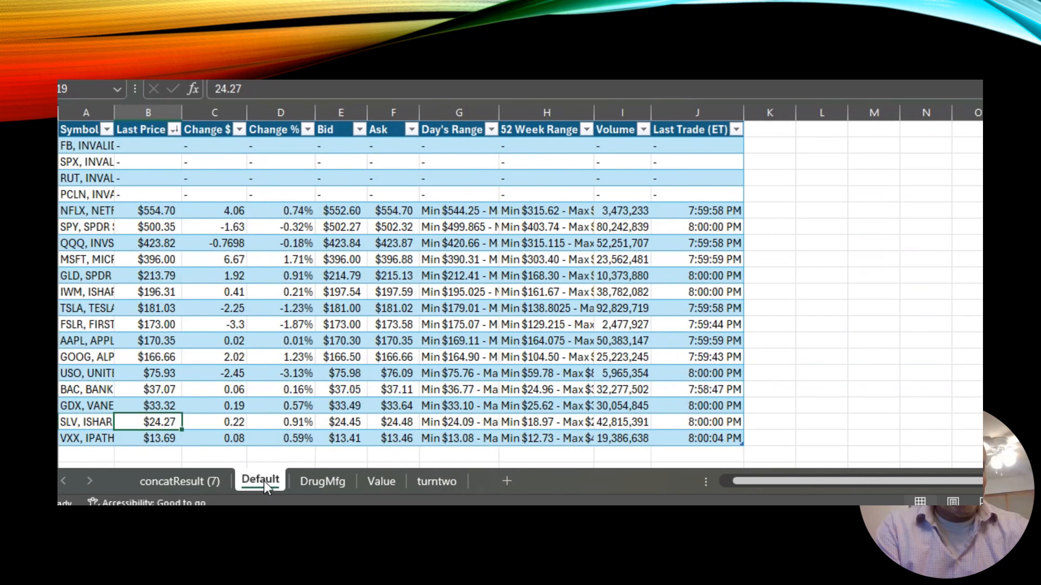
# Switch through the DrugMfg, Value and turntwo sheets to view their tables.
pyautogui.click(334, 479)
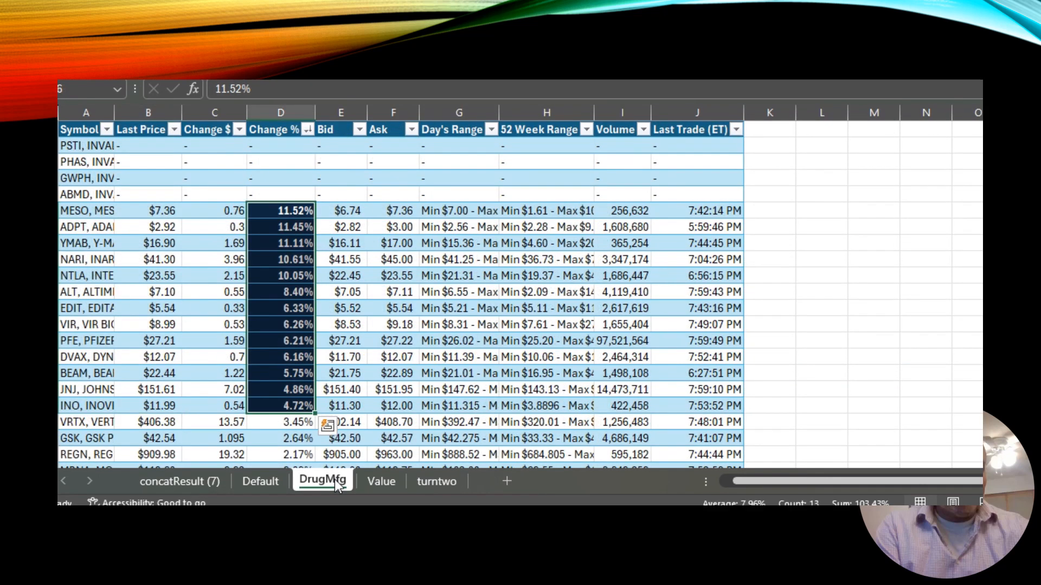
pyautogui.click(387, 482)
pyautogui.click(431, 483)
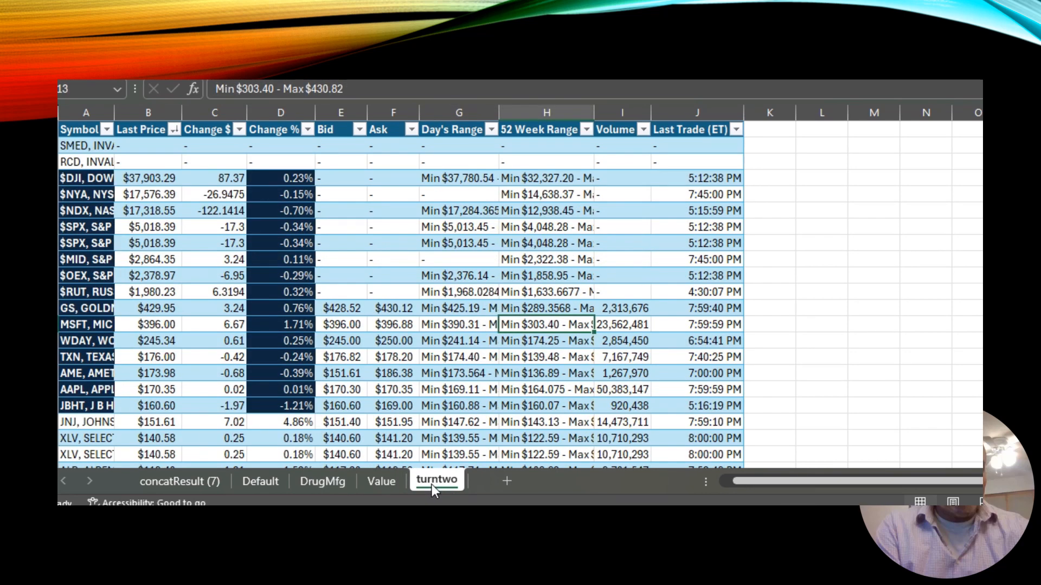
pyautogui.click(810, 394)
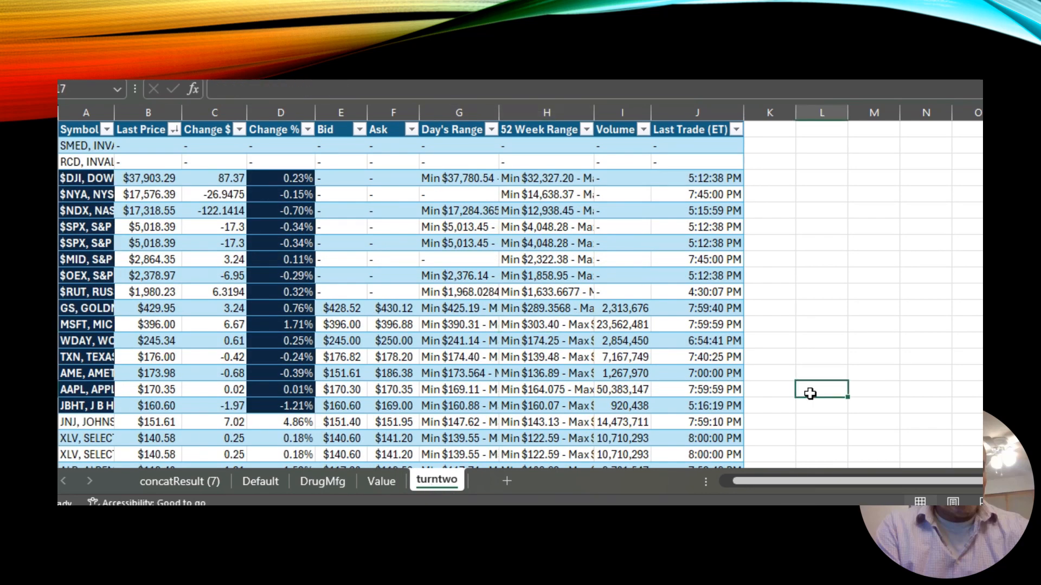
pyautogui.click(446, 363)
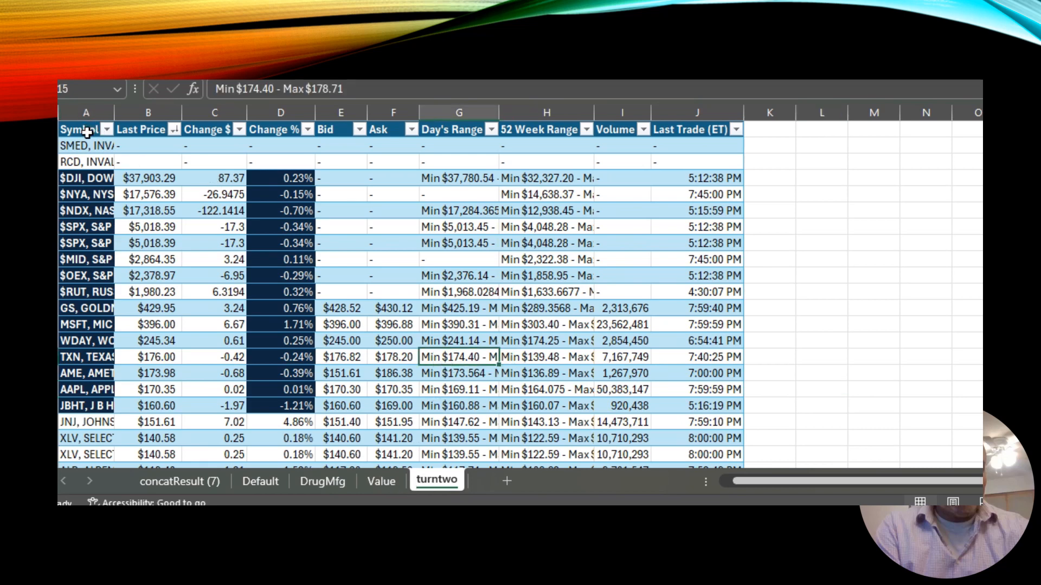
# Copy all data rows of the turntwo table and paste them directly below the last row of the Value table.
pyautogui.moveTo(87, 146); pyautogui.dragTo(128, 488)
pyautogui.moveTo(148, 385); pyautogui.dragTo(688, 414)
pyautogui.hotkey('ctrl', 'c')
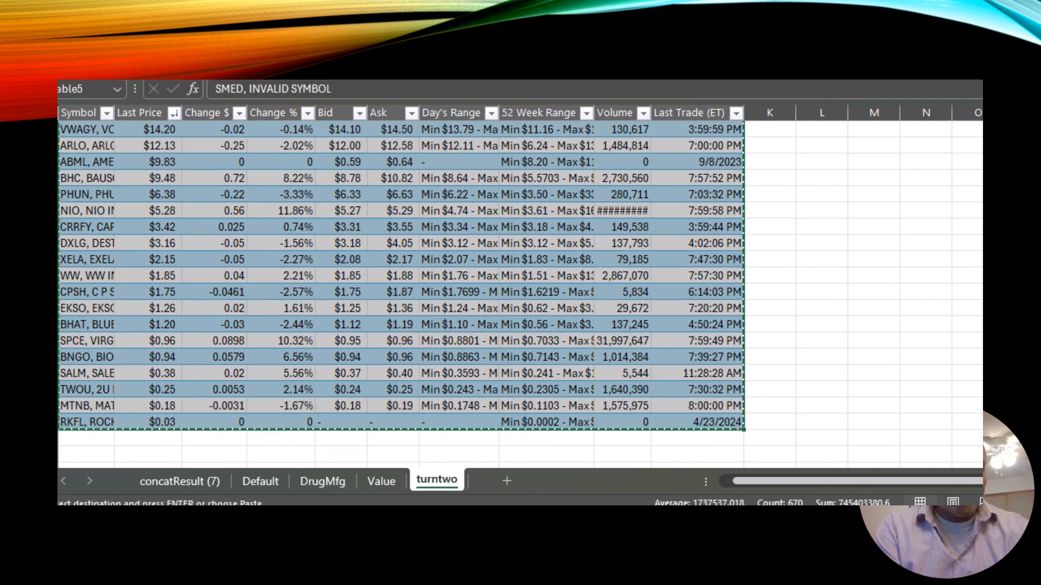
pyautogui.click(380, 481)
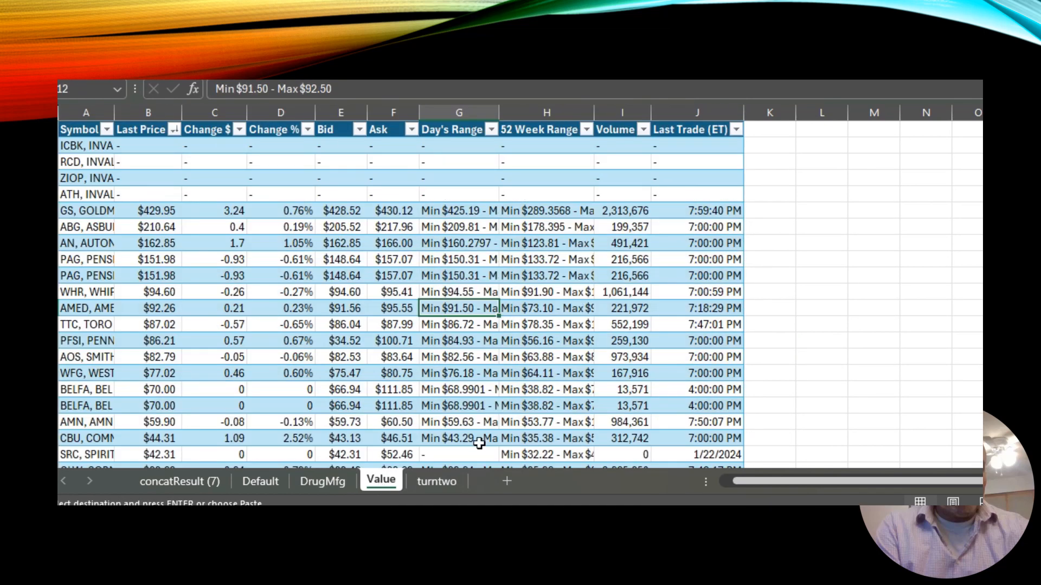
pyautogui.click(827, 334)
pyautogui.hotkey('ctrl', 'Up')
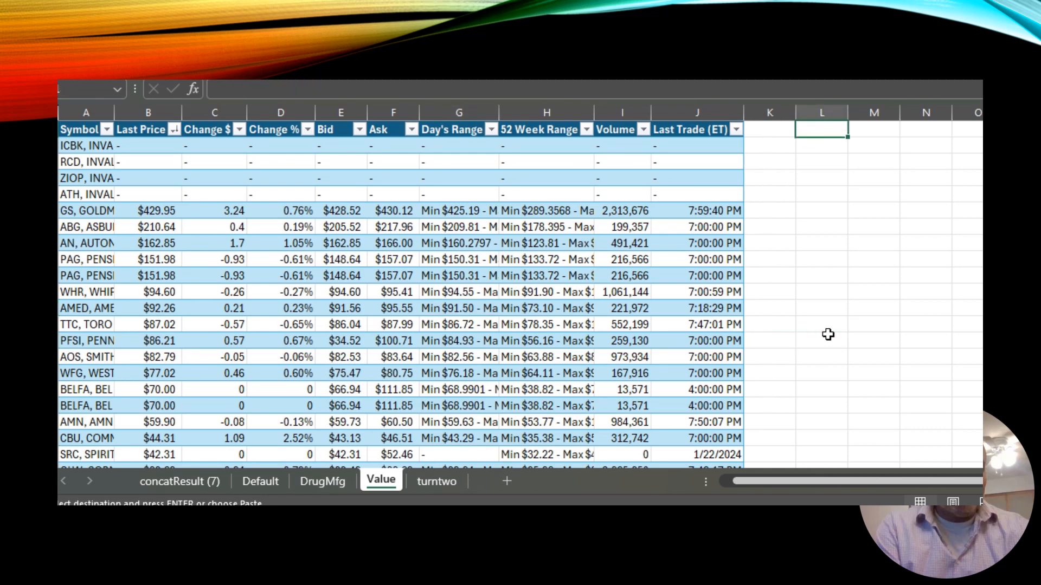
pyautogui.press('pagedown')
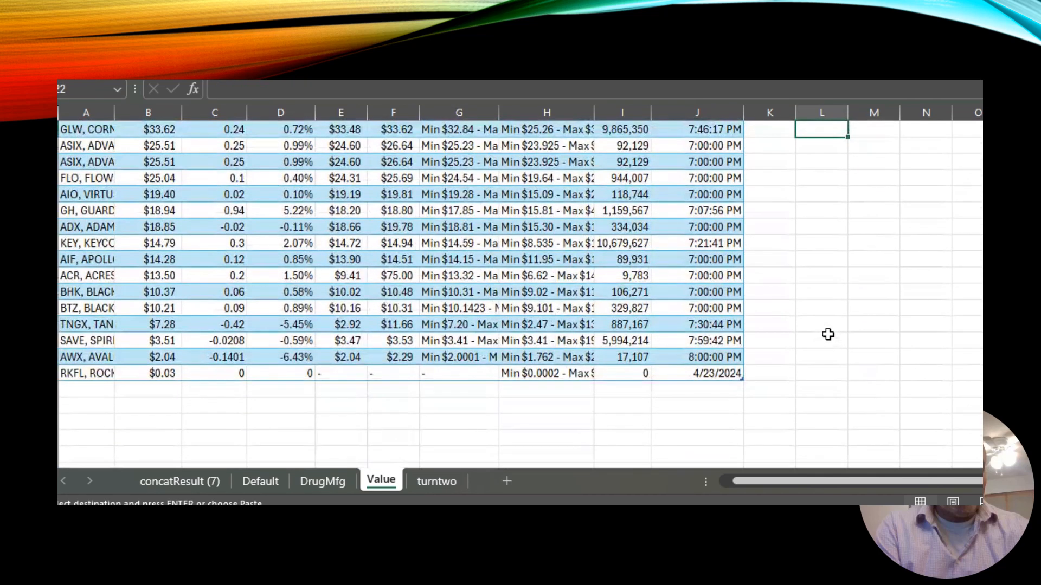
pyautogui.click(95, 390)
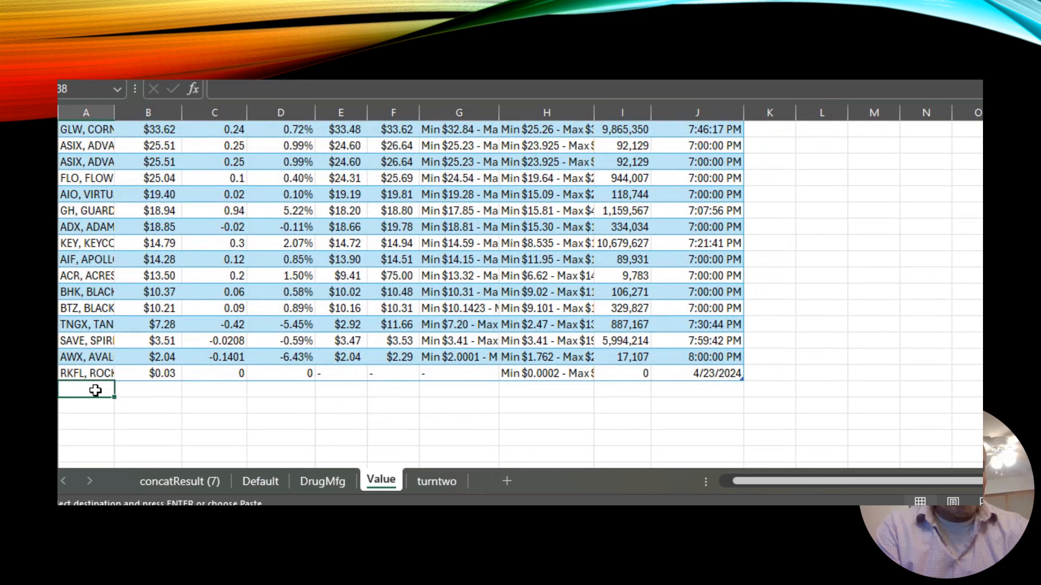
pyautogui.hotkey('ctrl', 'v')
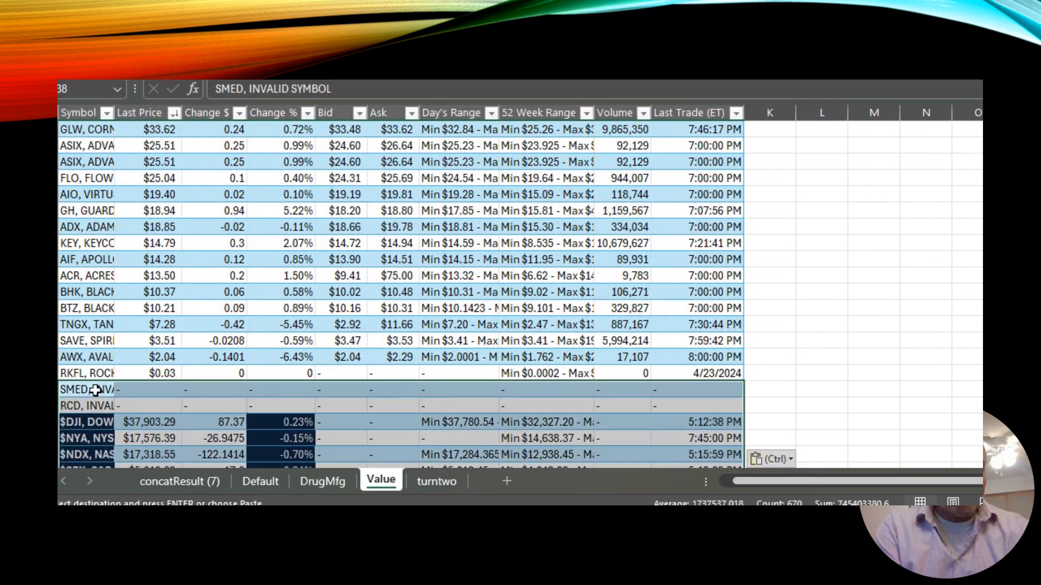
# Sort the combined Value table by Change % from largest to smallest.
pyautogui.click(870, 327)
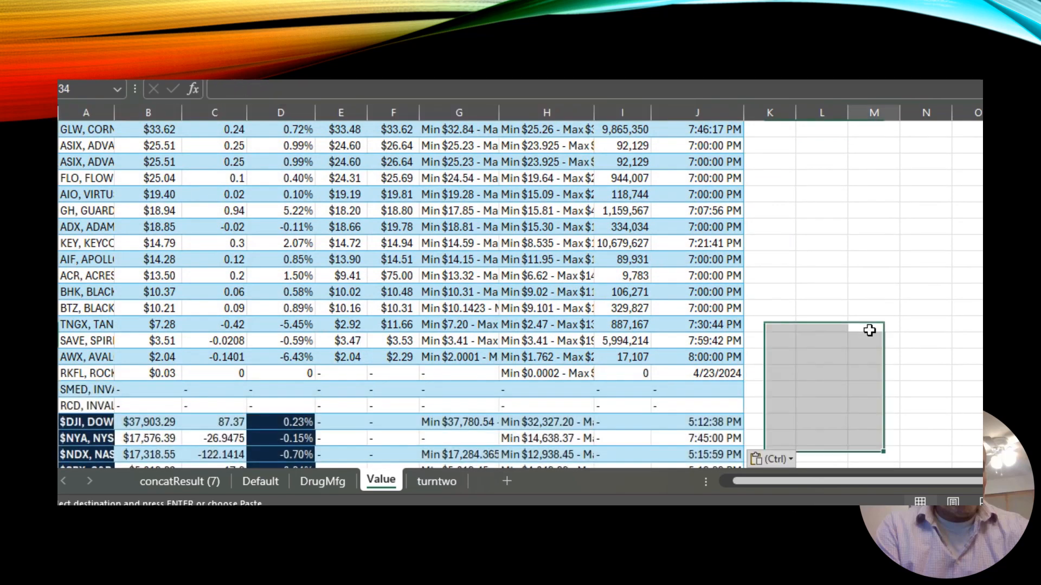
pyautogui.click(646, 314)
pyautogui.scroll(4, 646, 314)
pyautogui.click(646, 315)
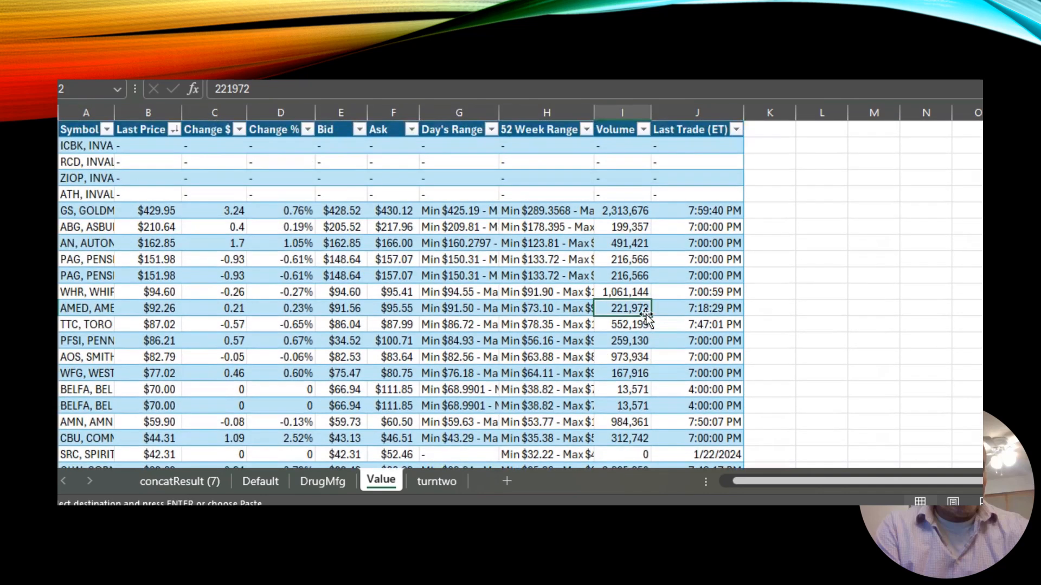
pyautogui.click(310, 131)
pyautogui.click(231, 162)
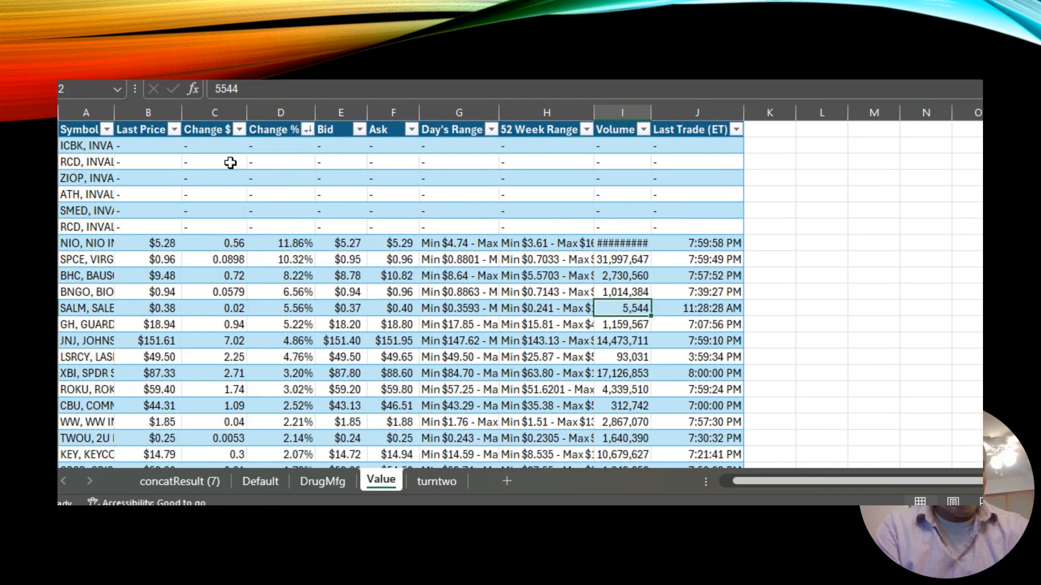
pyautogui.click(344, 194)
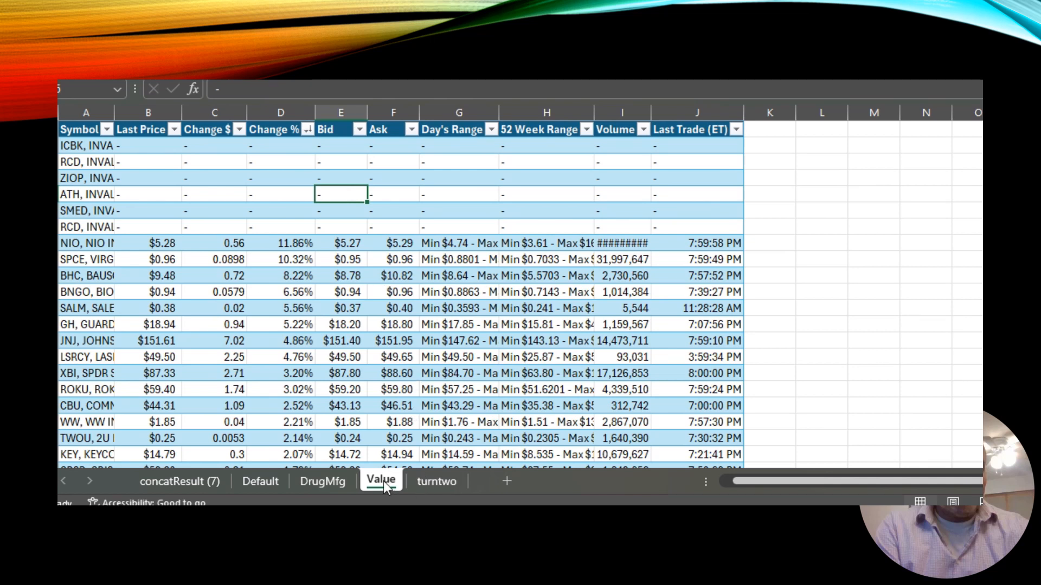
# Copy all data rows of the DrugMfg table and append them below the last row of the Value table.
pyautogui.click(322, 481)
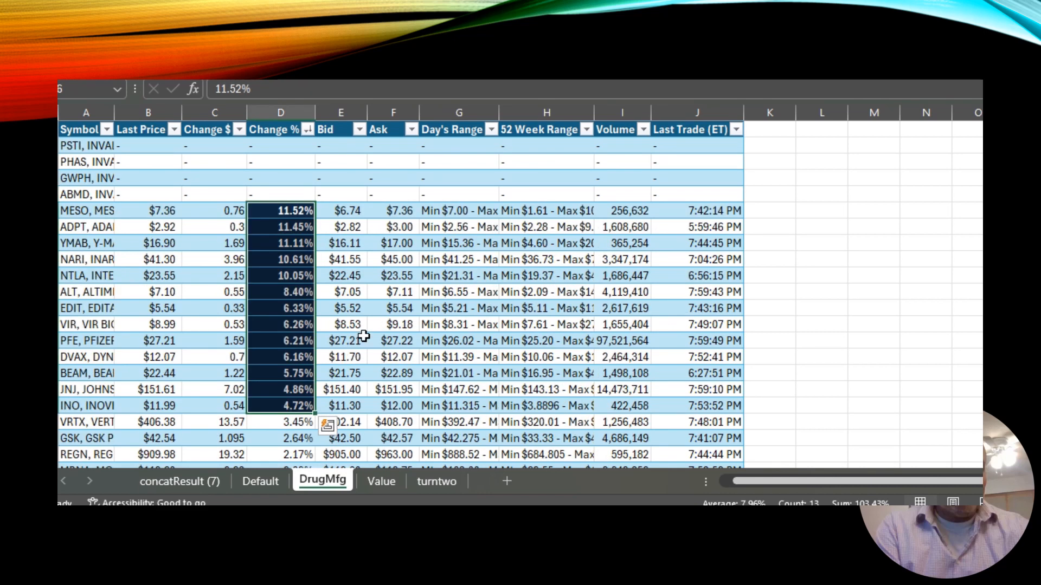
pyautogui.click(341, 340)
pyautogui.moveTo(79, 146); pyautogui.dragTo(723, 416)
pyautogui.hotkey('ctrl', 'c')
pyautogui.click(388, 479)
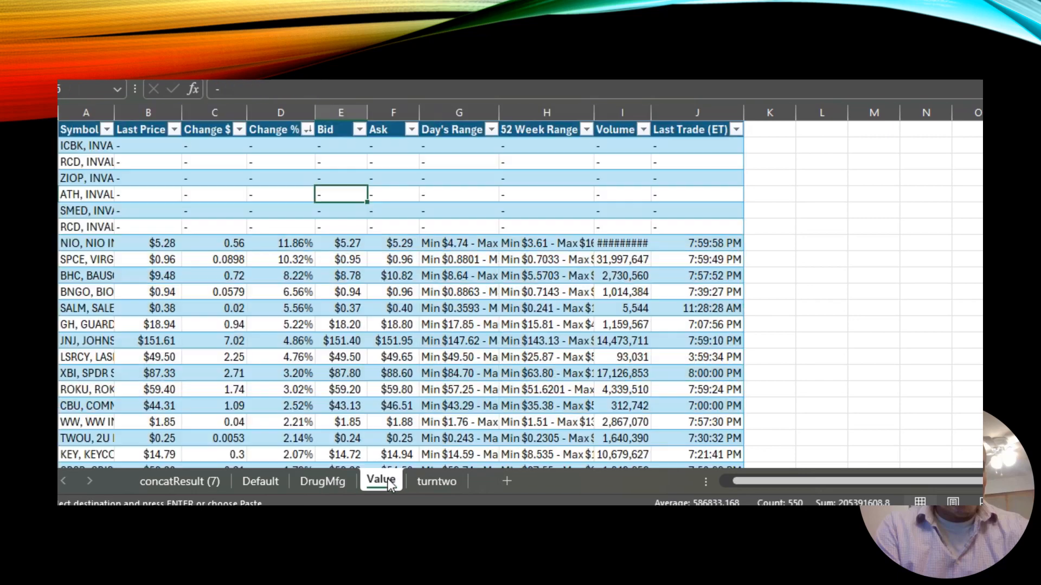
pyautogui.click(560, 278)
pyautogui.press('pagedown')
pyautogui.press('pagedown')
pyautogui.press('pagedown')
pyautogui.press('pagedown')
pyautogui.press('pagedown')
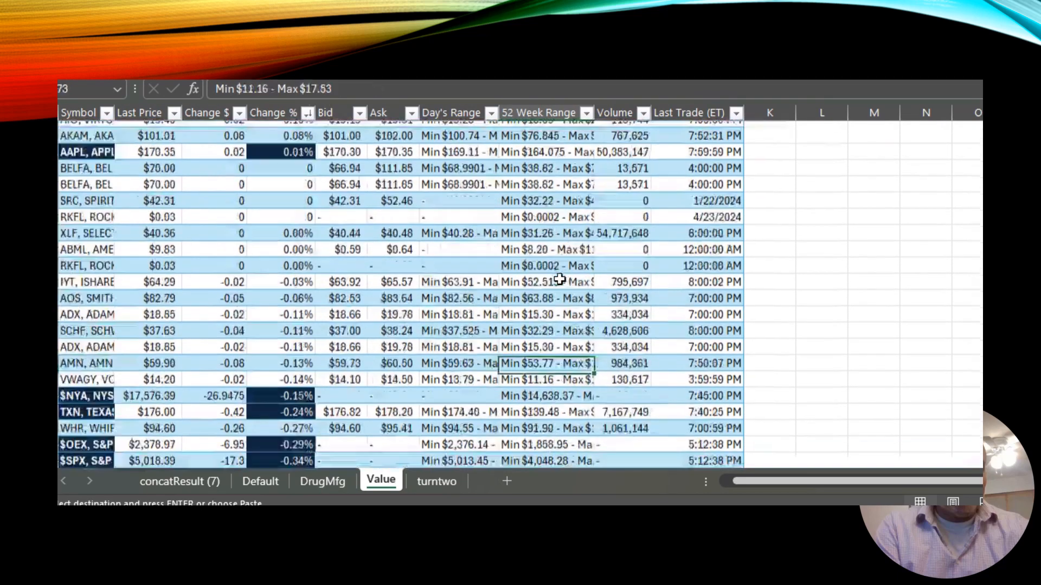
pyautogui.press('pageup')
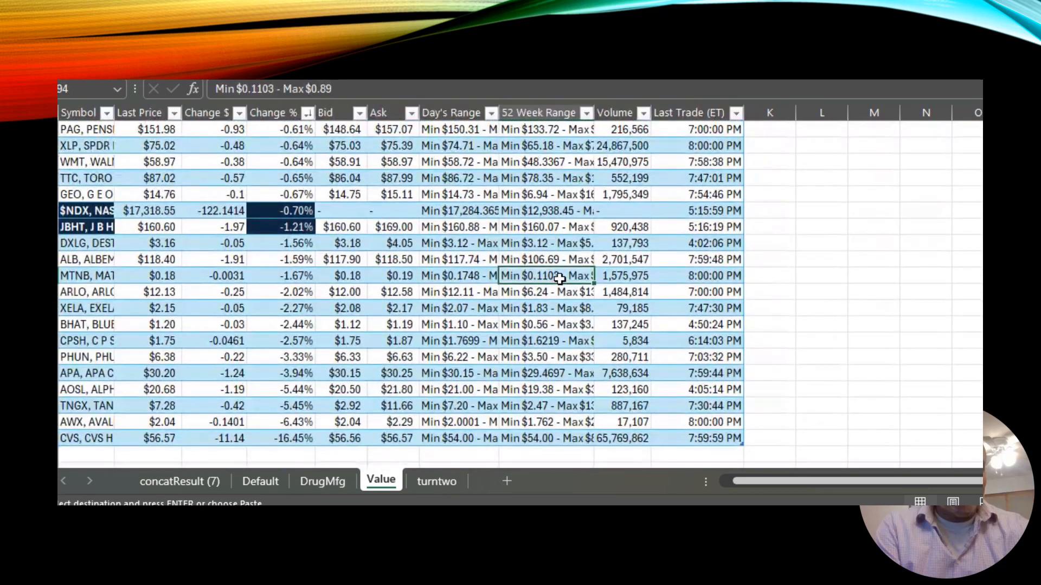
pyautogui.click(94, 452)
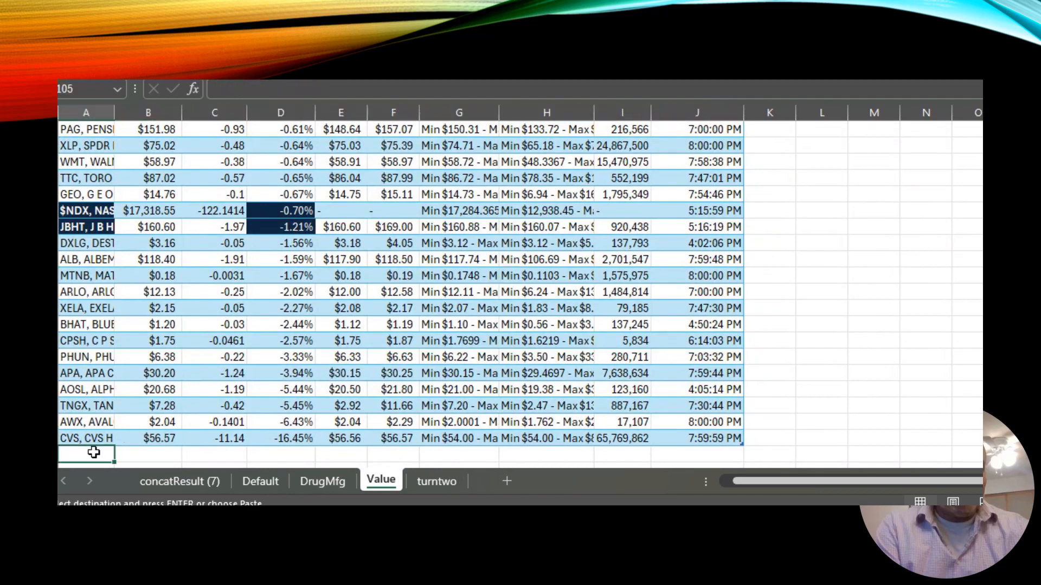
pyautogui.hotkey('ctrl', 'v')
pyautogui.click(822, 356)
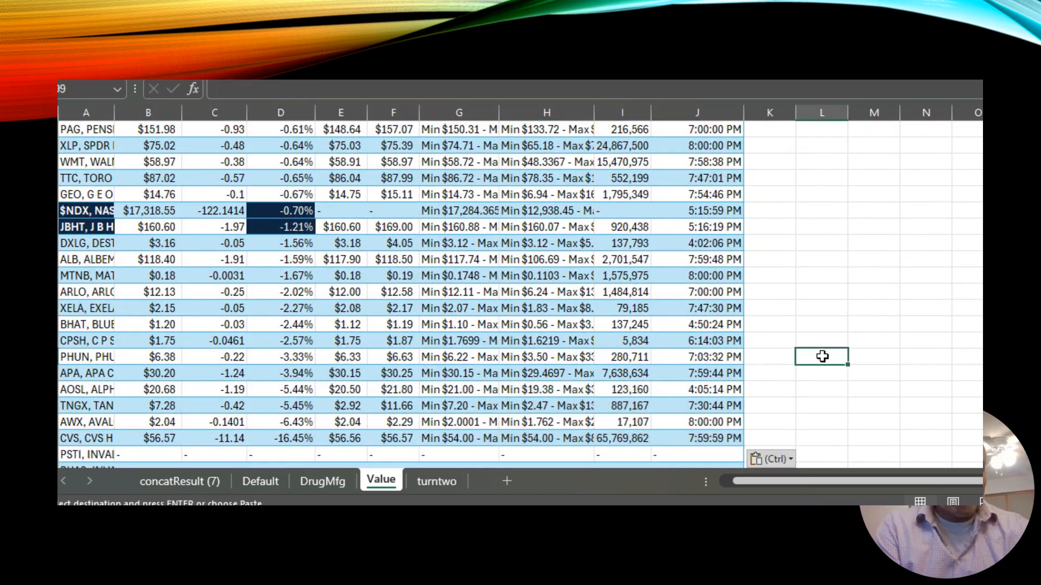
# Sort the Value table by Change % from largest to smallest again to include the DrugMfg rows.
pyautogui.press('pageup')
pyautogui.press('pageup')
pyautogui.press('pageup')
pyautogui.press('pageup')
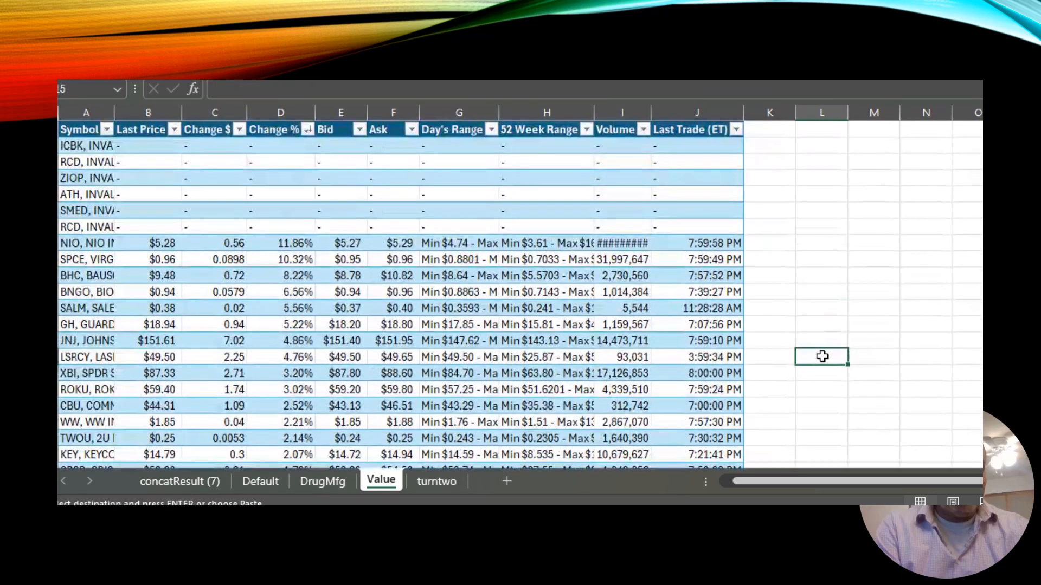
pyautogui.click(308, 130)
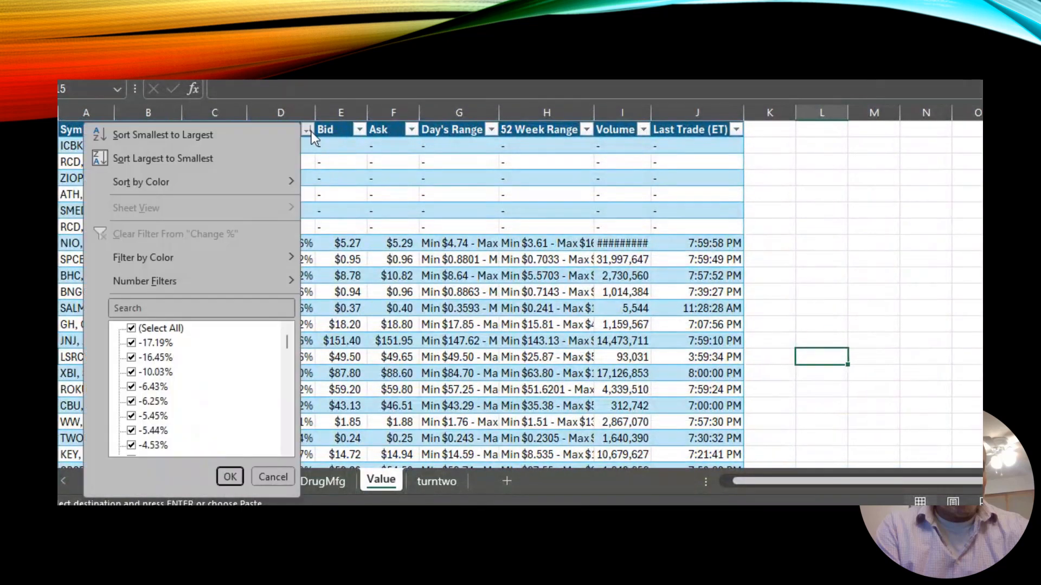
pyautogui.click(233, 161)
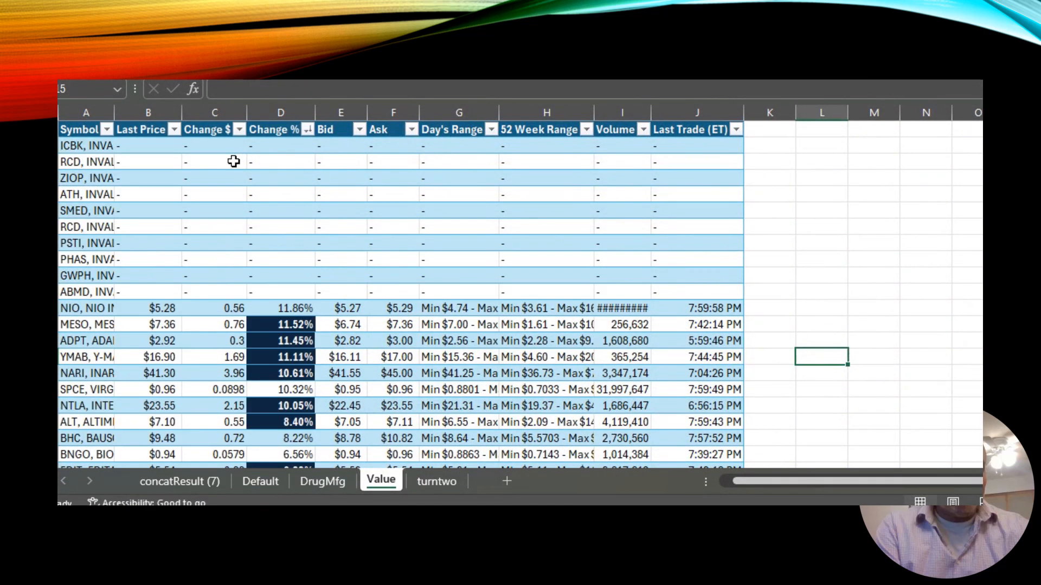
pyautogui.click(356, 248)
pyautogui.press('pagedown')
pyautogui.press('pagedown')
pyautogui.press('pagedown')
pyautogui.press('pagedown')
pyautogui.press('pagedown')
pyautogui.press('pagedown')
pyautogui.press('pagedown')
pyautogui.press('pagedown')
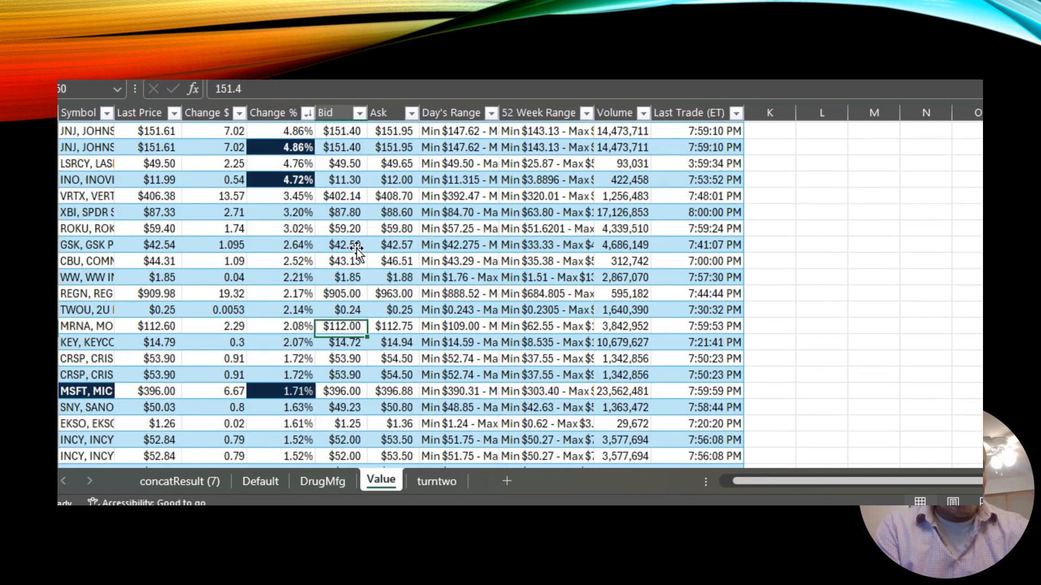
pyautogui.press('pageup')
pyautogui.press('pageup')
pyautogui.press('pageup')
pyautogui.press('pageup')
pyautogui.press('pageup')
pyautogui.press('pageup')
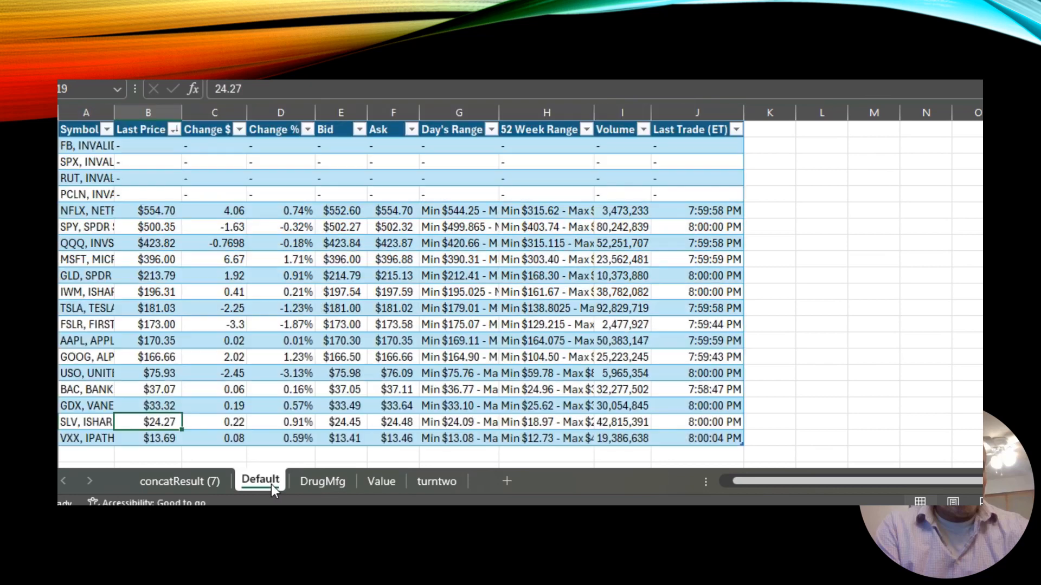
# Copy all data rows of the Default table and append them below the last row of the Value table.
pyautogui.click(260, 481)
pyautogui.click(385, 317)
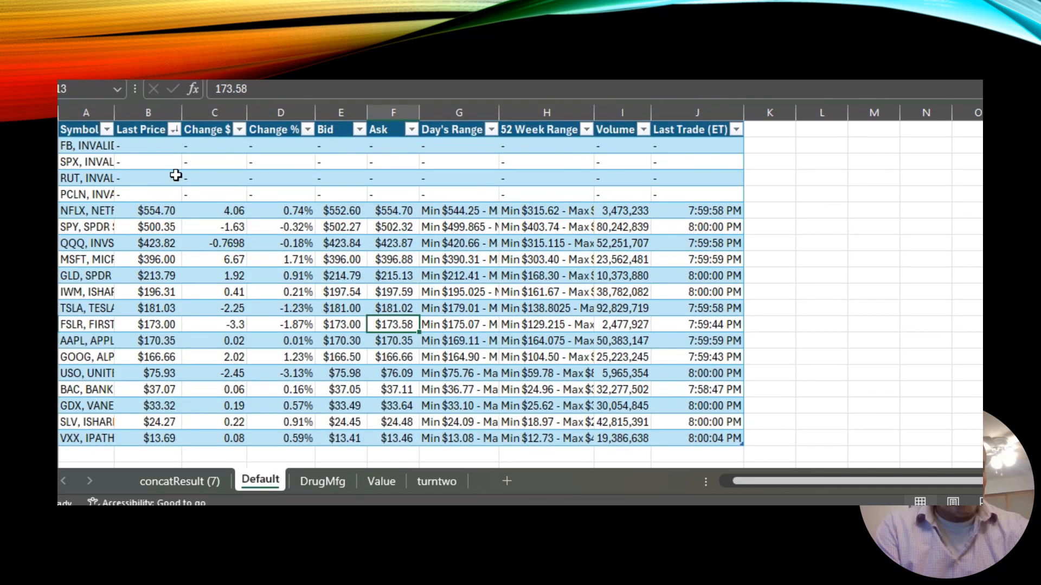
pyautogui.click(94, 145)
pyautogui.moveTo(94, 145); pyautogui.dragTo(720, 404)
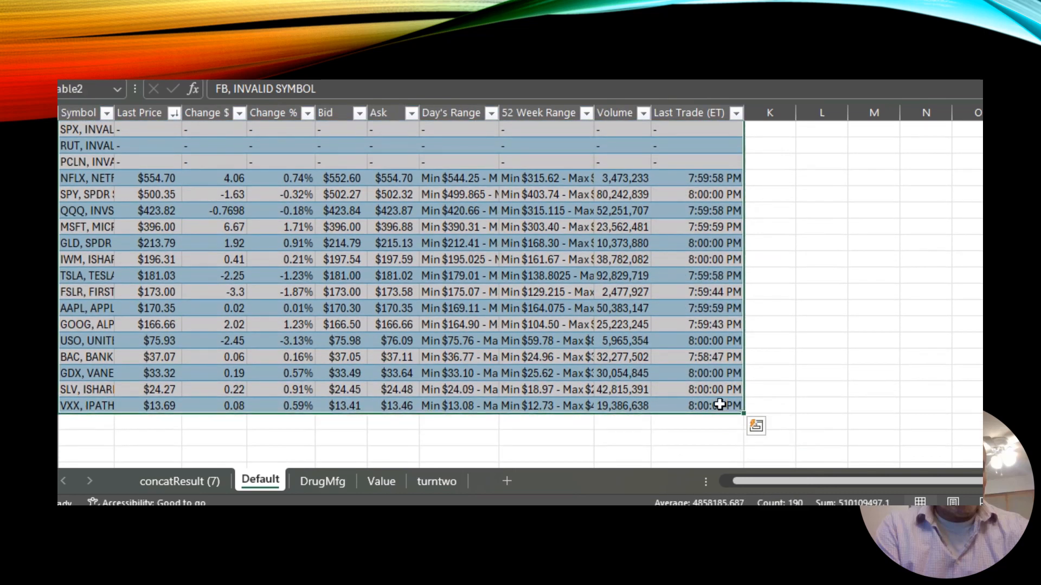
pyautogui.hotkey('ctrl', 'c')
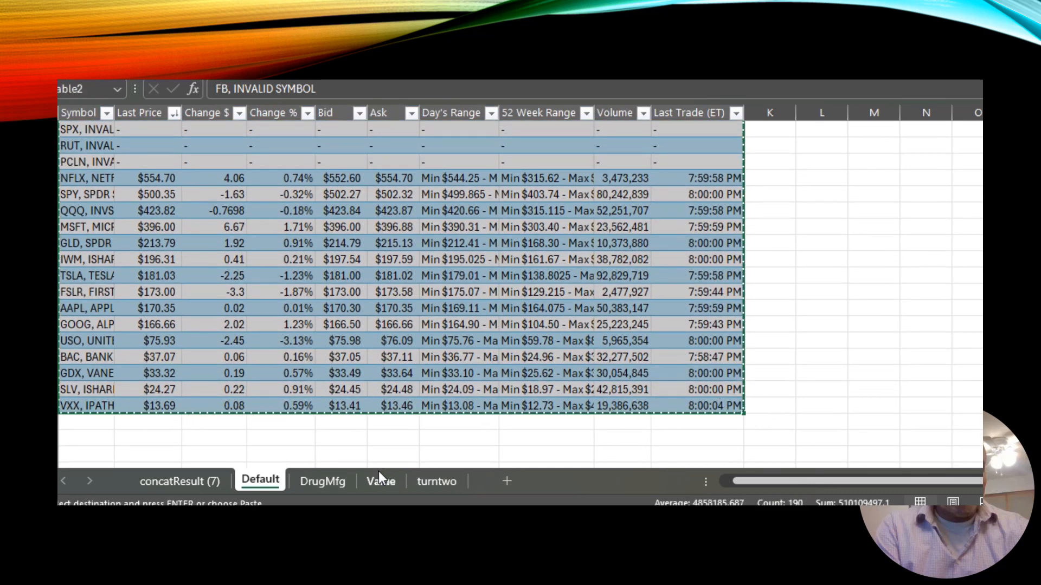
pyautogui.click(379, 475)
pyautogui.click(93, 326)
pyautogui.hotkey('ctrl', 'v')
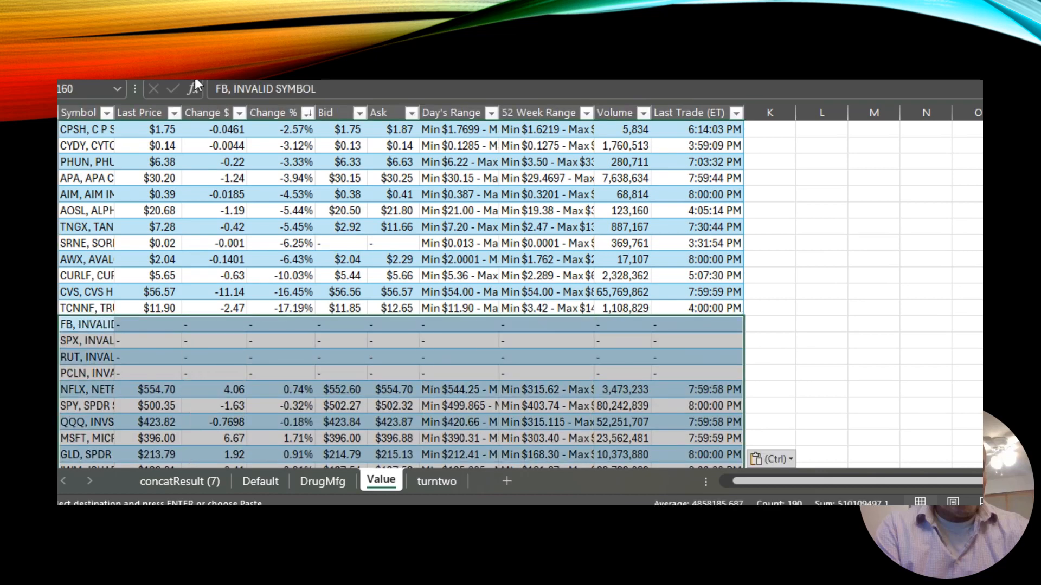
# Sort the whole Value table by Change % from largest to smallest once more.
pyautogui.click(307, 114)
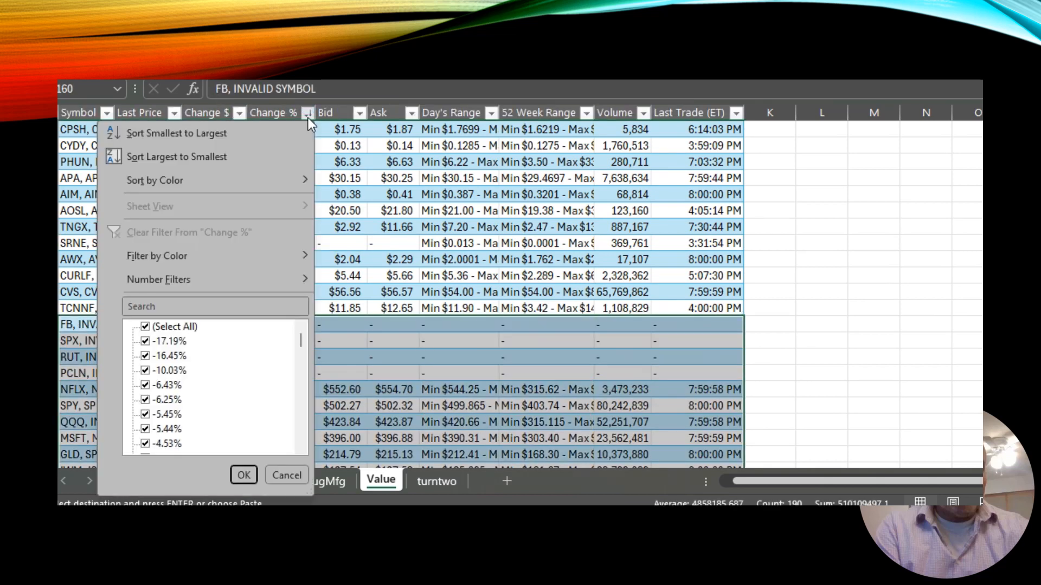
pyautogui.click(253, 155)
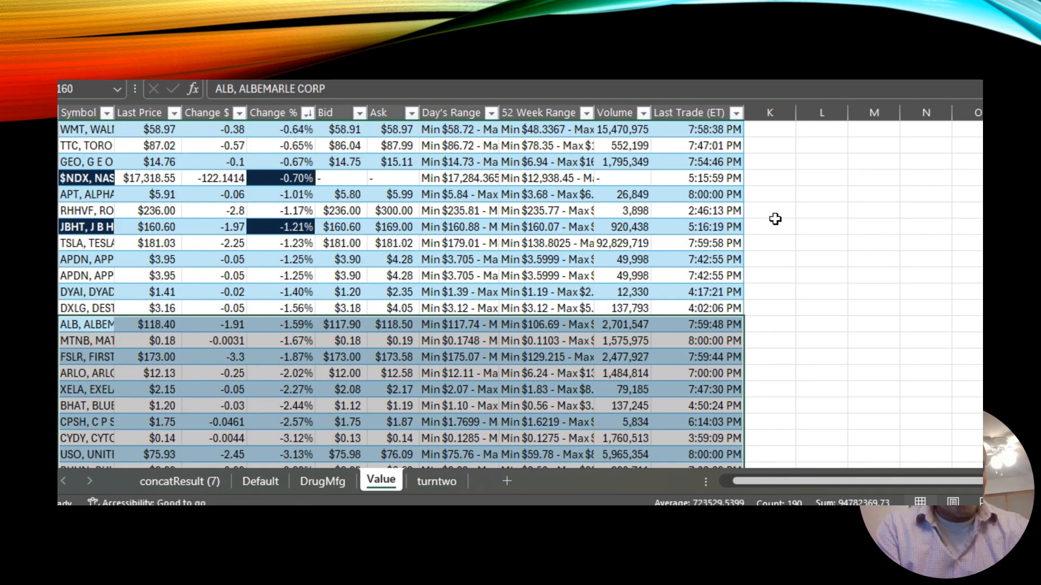
pyautogui.click(802, 231)
pyautogui.scroll(10, 803, 234)
pyautogui.press('pageup')
pyautogui.press('pageup')
pyautogui.press('pageup')
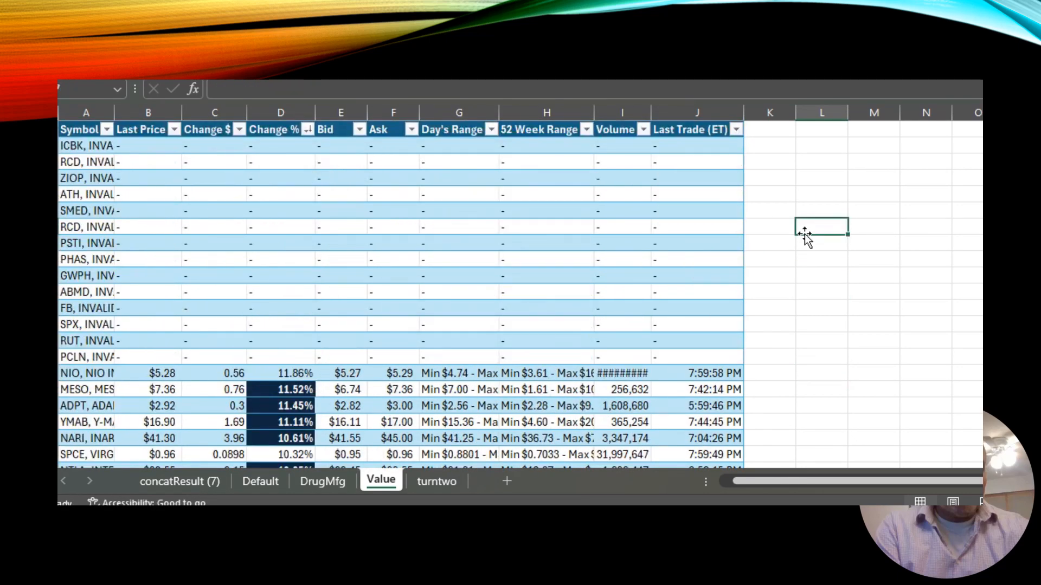
# Delete the rows with INVALID SYMBOL entries at the top of the Value table.
pyautogui.moveTo(47, 146); pyautogui.dragTo(47, 358)
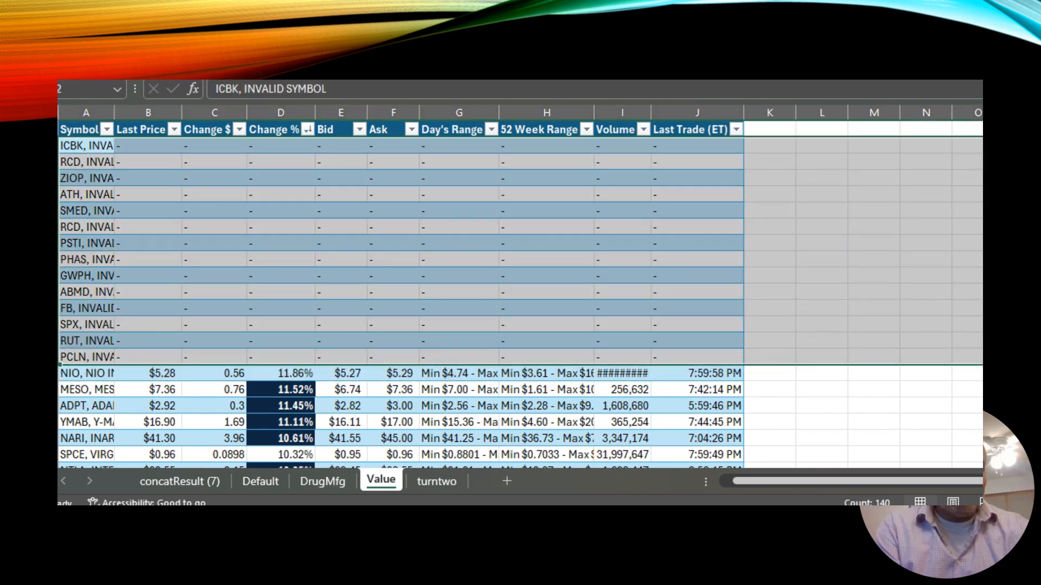
pyautogui.rightClick(216, 216)
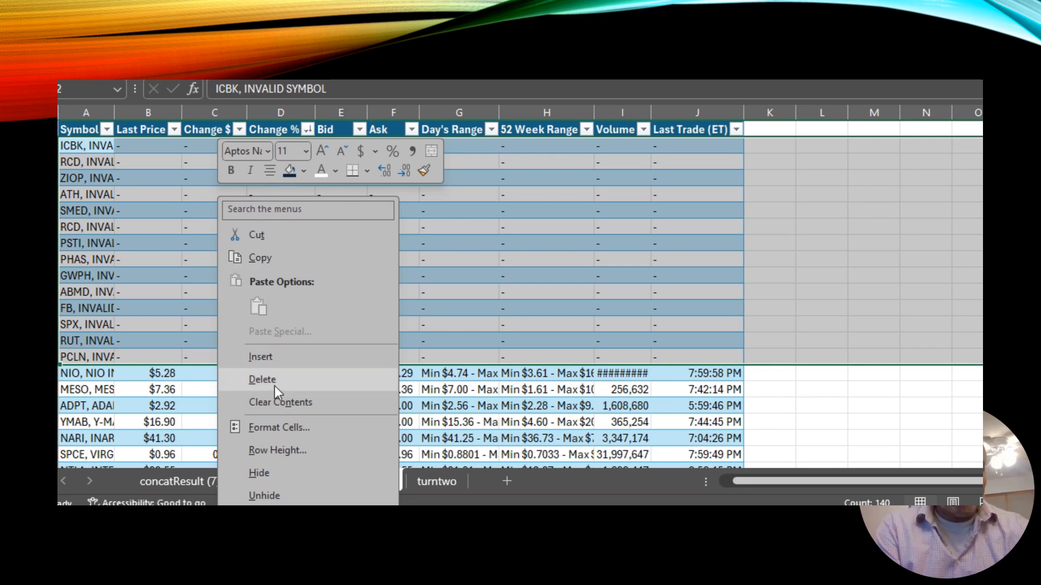
pyautogui.click(276, 381)
pyautogui.click(488, 211)
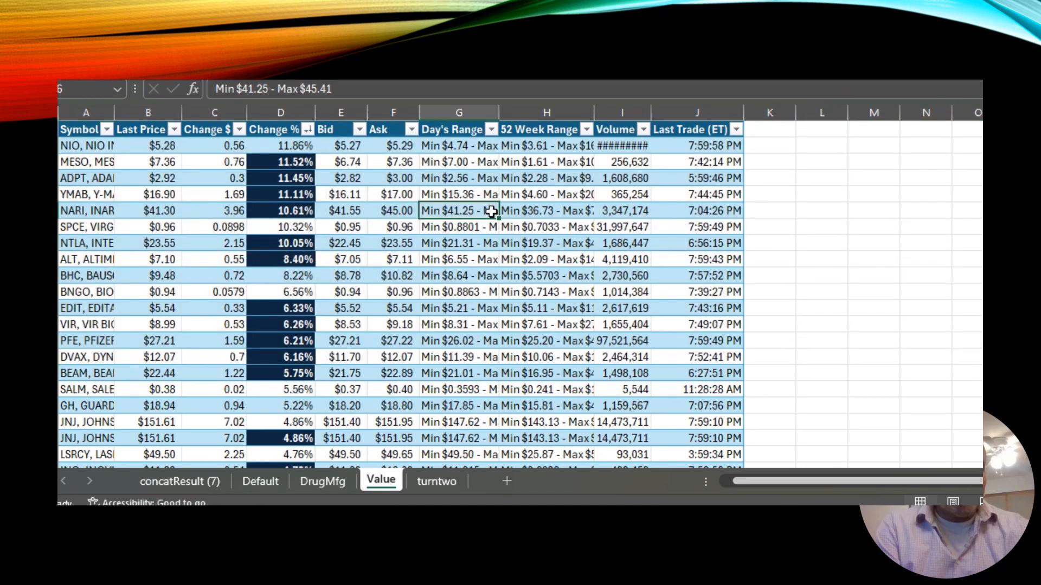
# Step through the Value table's cells to check the rows now sorted by Change %.
pyautogui.click(81, 157)
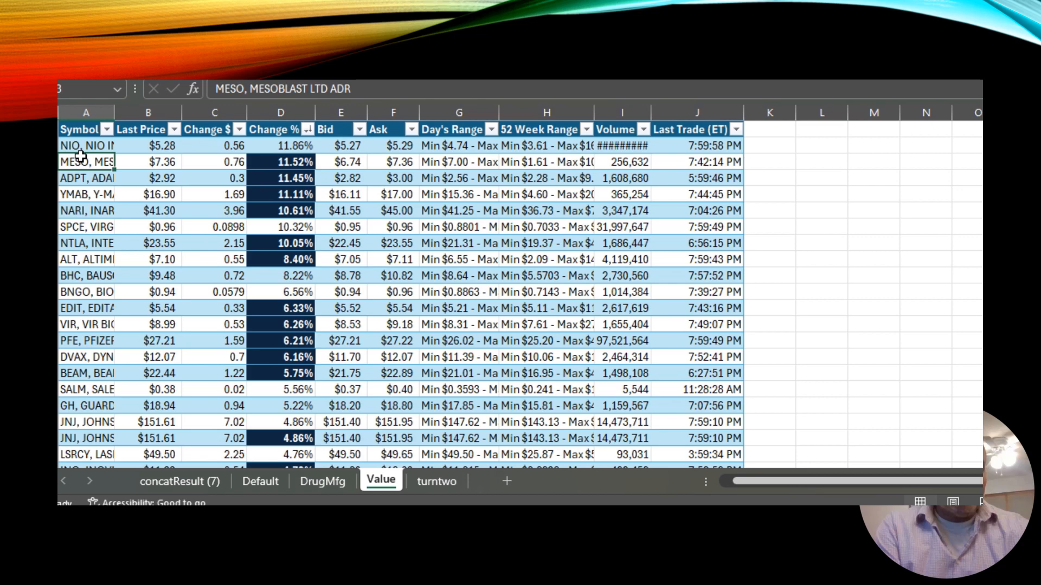
pyautogui.press('Down')
pyautogui.press('Down')
pyautogui.press('Down')
pyautogui.press('Down')
pyautogui.press('Down')
pyautogui.press('Up')
pyautogui.press('Up')
pyautogui.press('Up')
pyautogui.press('Up')
pyautogui.press('Up')
pyautogui.press('Up')
pyautogui.press('Right')
pyautogui.press('Right')
pyautogui.press('Right')
pyautogui.press('Left')
pyautogui.press('Left')
pyautogui.press('Down')
pyautogui.press('Down')
pyautogui.press('Down')
pyautogui.press('Down')
pyautogui.press('Down')
pyautogui.press('Down')
pyautogui.press('Down')
pyautogui.press('Down')
pyautogui.press('Down')
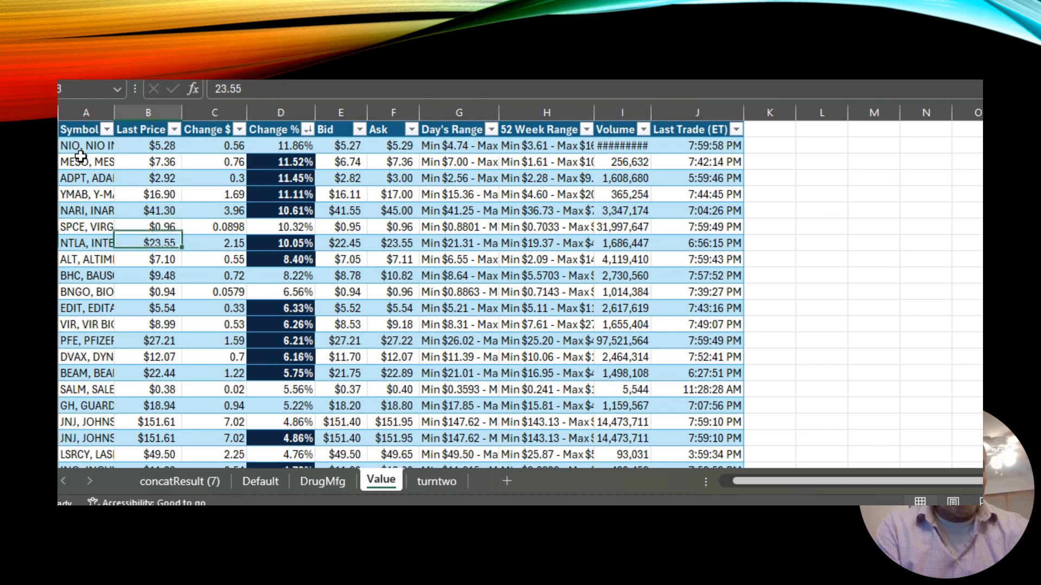
pyautogui.press('Down')
pyautogui.press('Down')
pyautogui.press('Down')
pyautogui.press('Down')
pyautogui.press('Down')
pyautogui.press('Down')
pyautogui.press('Down')
pyautogui.press('Down')
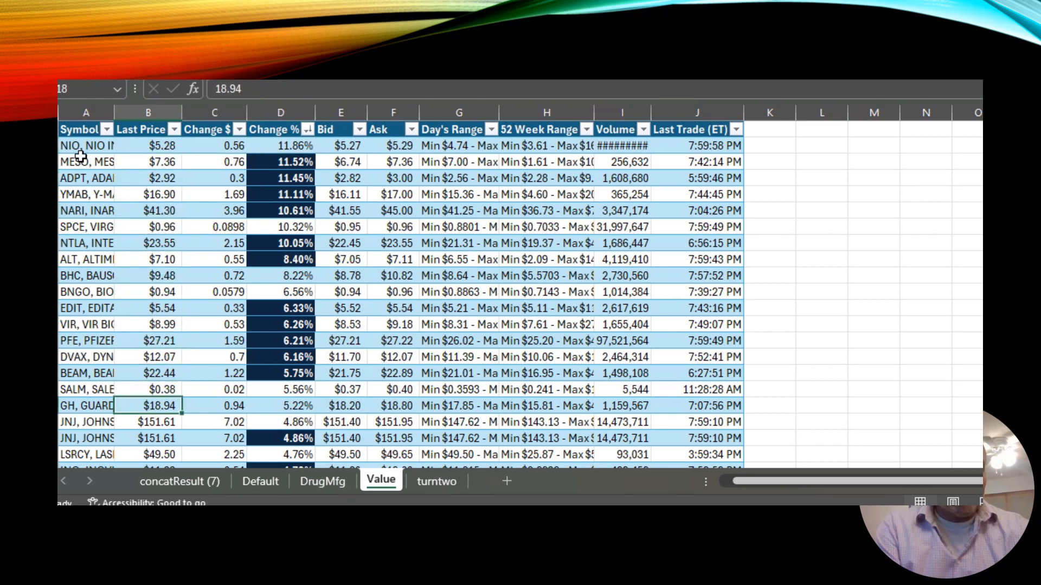
pyautogui.press('Down')
pyautogui.press('Down')
pyautogui.press('Up')
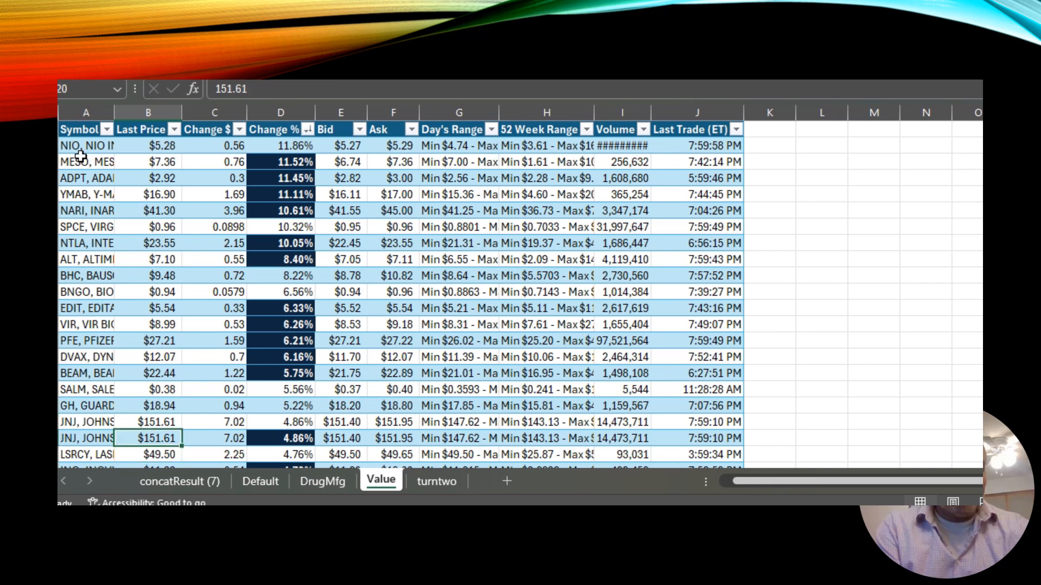
pyautogui.press('Down')
pyautogui.press('Up')
pyautogui.press('Up')
pyautogui.press('Right')
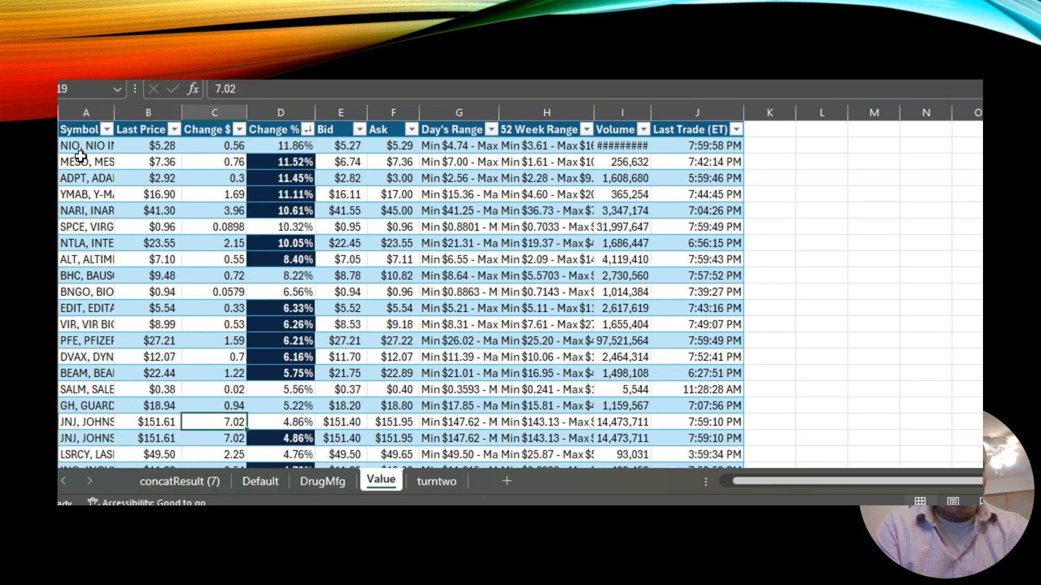
pyautogui.press('Left')
pyautogui.press('Left')
pyautogui.press('Right')
pyautogui.press('Down')
pyautogui.press('Down')
pyautogui.press('Down')
pyautogui.press('Down')
pyautogui.press('Down')
pyautogui.press('Down')
pyautogui.press('Down')
pyautogui.press('Down')
pyautogui.press('Down')
pyautogui.press('Down')
pyautogui.press('Down')
pyautogui.press('Down')
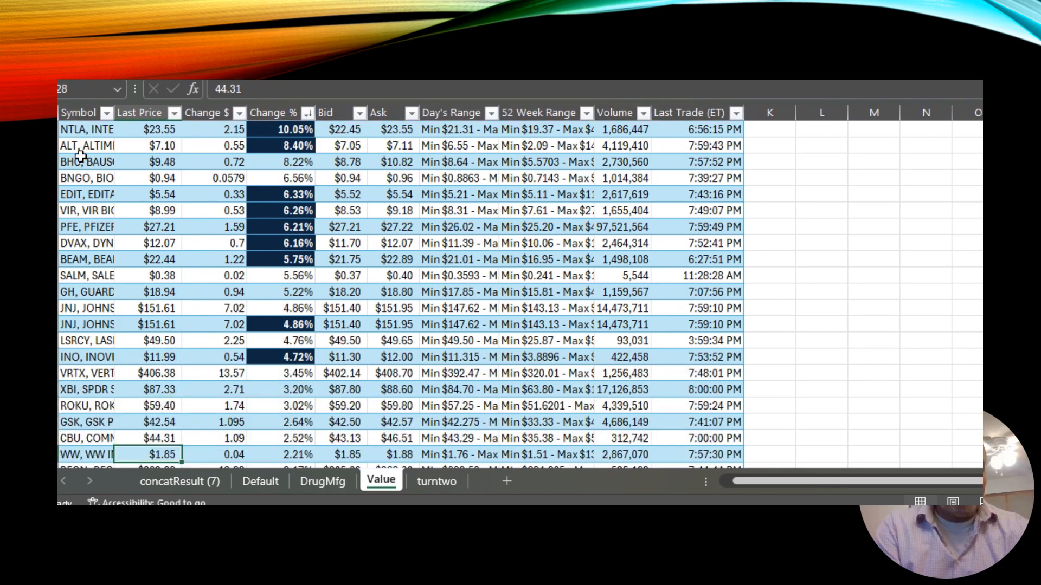
pyautogui.press('Down')
pyautogui.press('Up')
pyautogui.press('Up')
pyautogui.press('Up')
pyautogui.press('Up')
pyautogui.press('Up')
pyautogui.press('Up')
pyautogui.press('Up')
pyautogui.press('Up')
pyautogui.press('Up')
pyautogui.press('Up')
pyautogui.press('Up')
pyautogui.press('Up')
pyautogui.press('Up')
pyautogui.press('Up')
pyautogui.press('Up')
pyautogui.press('Up')
pyautogui.press('Up')
pyautogui.press('Up')
pyautogui.press('Up')
pyautogui.press('Up')
pyautogui.press('Up')
pyautogui.press('Up')
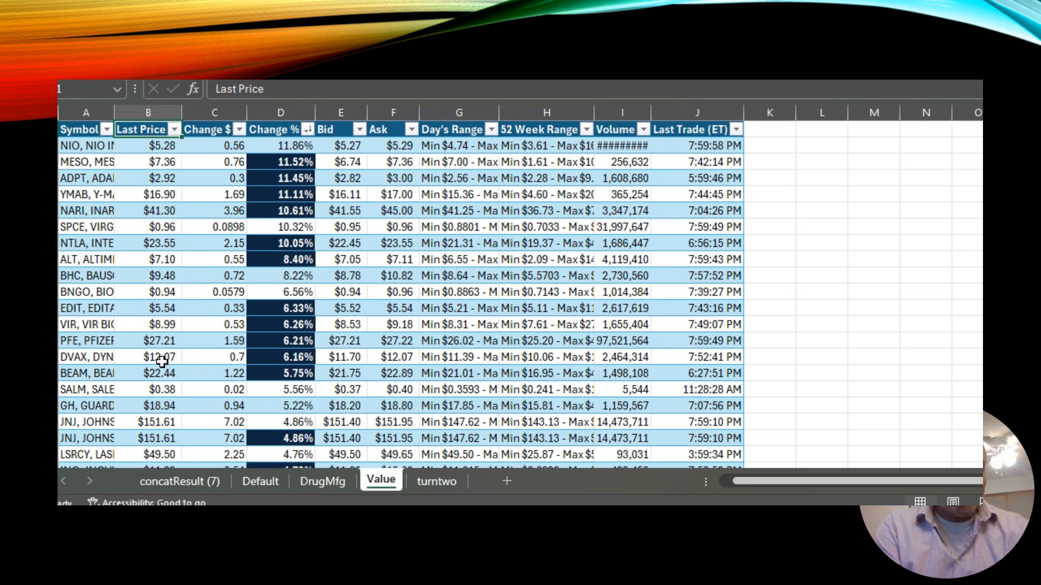
# Compare the concatResult sheet's ordering with the Value table.
pyautogui.click(177, 479)
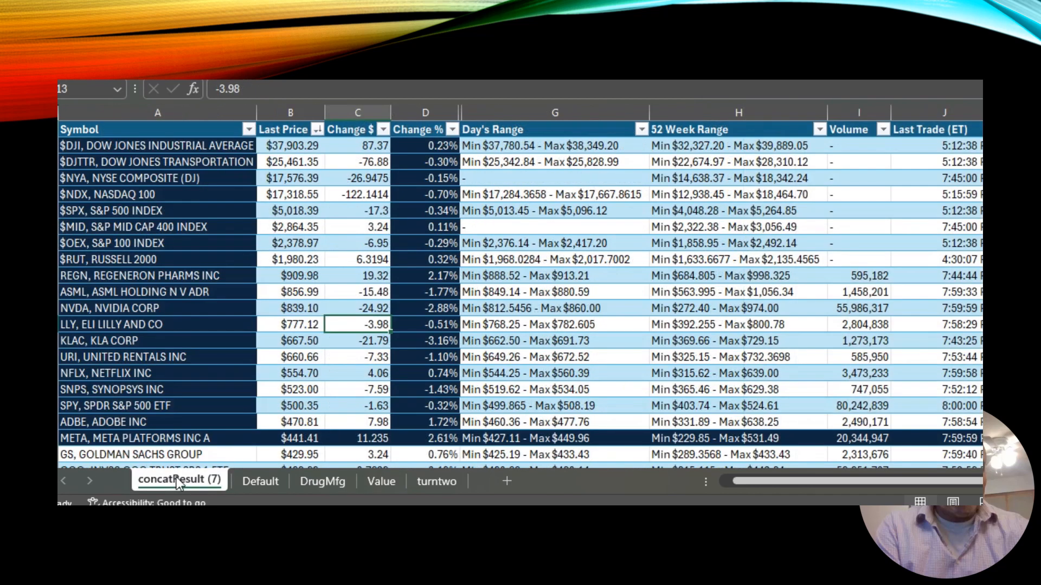
pyautogui.click(275, 277)
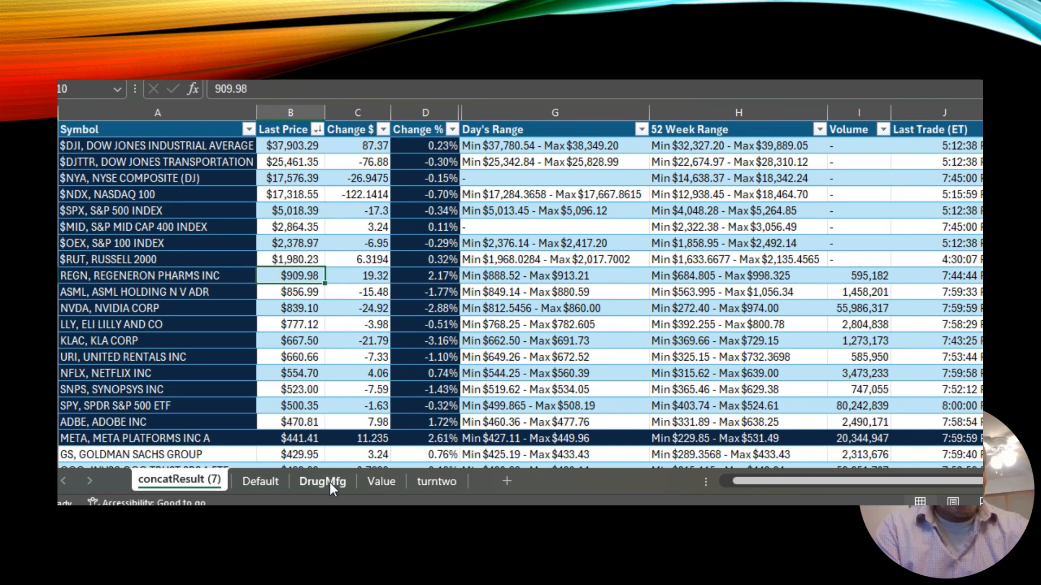
pyautogui.click(389, 483)
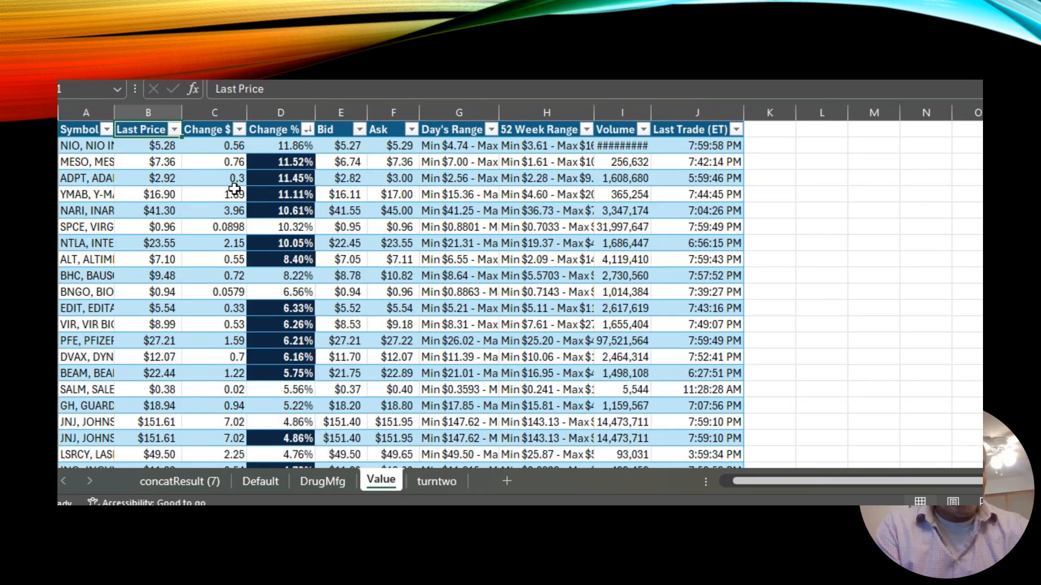
# Scroll down and back through the Change % column of the Value table.
pyautogui.moveTo(291, 422); pyautogui.dragTo(297, 408)
pyautogui.press('Down')
pyautogui.press('Down')
pyautogui.press('Down')
pyautogui.press('Down')
pyautogui.press('Down')
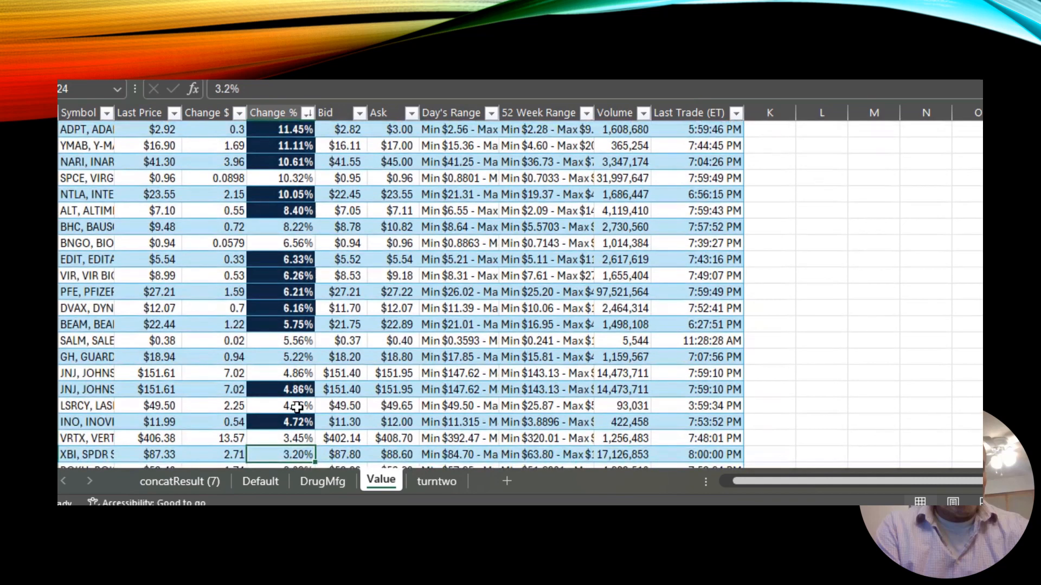
pyautogui.press('Up')
pyautogui.press('Up')
pyautogui.press('Up')
pyautogui.press('Up')
pyautogui.press('Up')
pyautogui.press('Up')
pyautogui.press('Up')
pyautogui.press('Up')
pyautogui.press('Up')
pyautogui.press('Up')
pyautogui.press('Up')
pyautogui.press('Up')
pyautogui.press('Up')
pyautogui.press('Up')
pyautogui.press('Up')
pyautogui.press('Up')
pyautogui.press('Up')
pyautogui.press('Up')
pyautogui.press('Up')
pyautogui.press('Up')
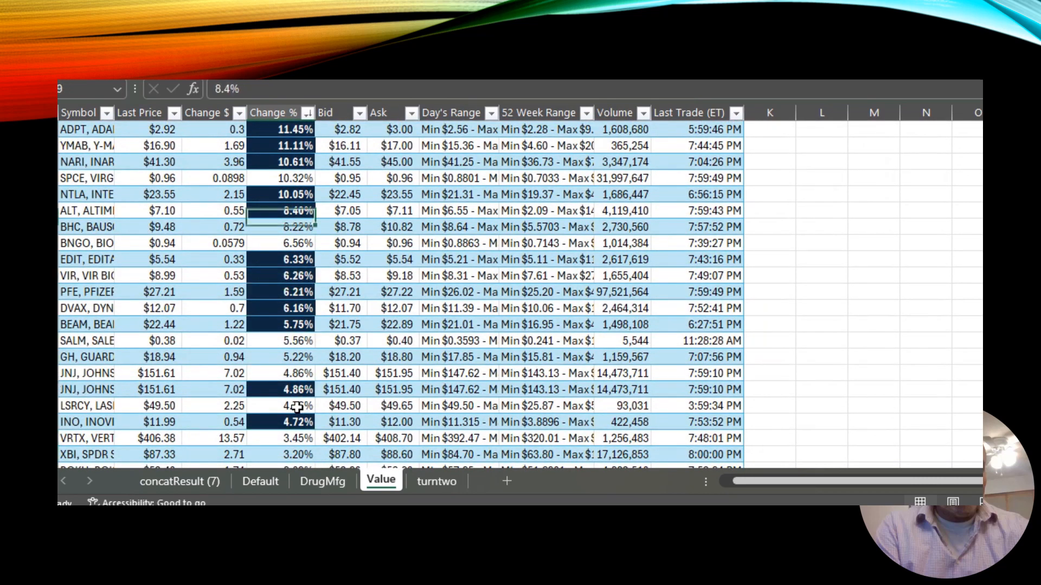
pyautogui.press('Down')
pyautogui.press('Down')
pyautogui.press('Down')
pyautogui.press('Down')
pyautogui.press('Down')
pyautogui.press('Down')
pyautogui.press('Down')
pyautogui.press('Down')
pyautogui.press('Down')
pyautogui.press('Down')
pyautogui.press('Down')
pyautogui.press('Down')
pyautogui.press('Down')
pyautogui.press('Down')
pyautogui.press('Down')
pyautogui.press('Down')
pyautogui.press('Down')
pyautogui.press('Down')
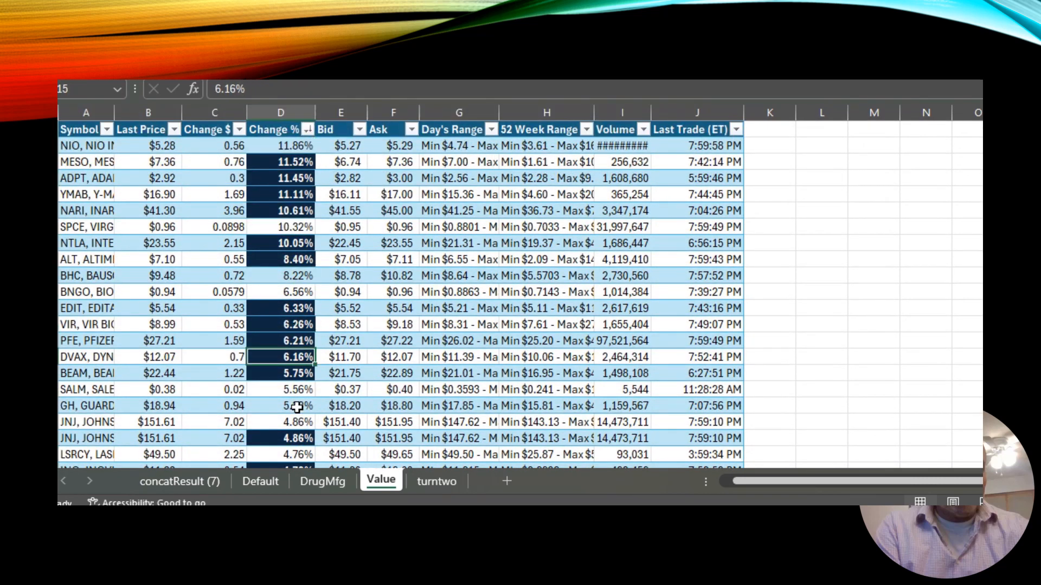
pyautogui.press('Down')
pyautogui.press('Down')
pyautogui.press('Down')
pyautogui.press('Down')
pyautogui.press('Down')
pyautogui.press('Down')
pyautogui.press('Down')
pyautogui.press('Down')
pyautogui.press('Down')
pyautogui.press('Down')
pyautogui.press('Down')
pyautogui.press('Down')
pyautogui.press('Down')
pyautogui.press('Down')
pyautogui.press('Down')
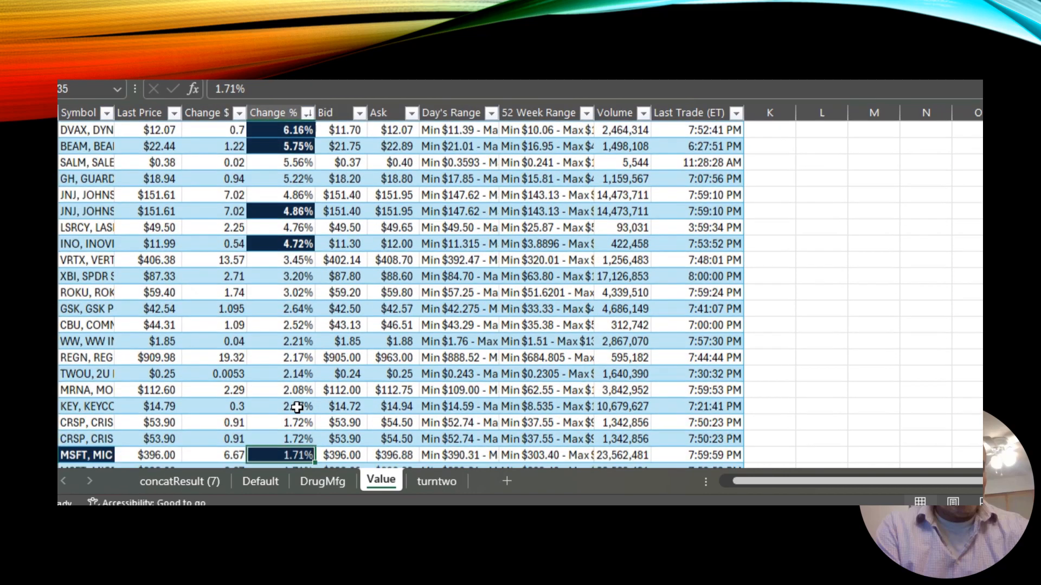
pyautogui.press('Up')
pyautogui.press('Up')
pyautogui.press('Up')
pyautogui.press('Up')
pyautogui.press('Up')
pyautogui.press('Up')
pyautogui.press('Up')
pyautogui.press('Up')
pyautogui.press('Up')
pyautogui.press('Up')
pyautogui.press('Down')
pyautogui.press('Down')
pyautogui.press('Down')
pyautogui.press('Down')
pyautogui.press('Down')
pyautogui.press('Down')
pyautogui.press('Down')
pyautogui.press('Down')
pyautogui.press('Down')
pyautogui.press('Down')
pyautogui.press('Down')
pyautogui.press('Down')
pyautogui.press('Down')
pyautogui.press('Down')
pyautogui.press('Down')
pyautogui.press('Down')
pyautogui.press('Down')
pyautogui.press('Down')
pyautogui.press('Down')
pyautogui.press('Down')
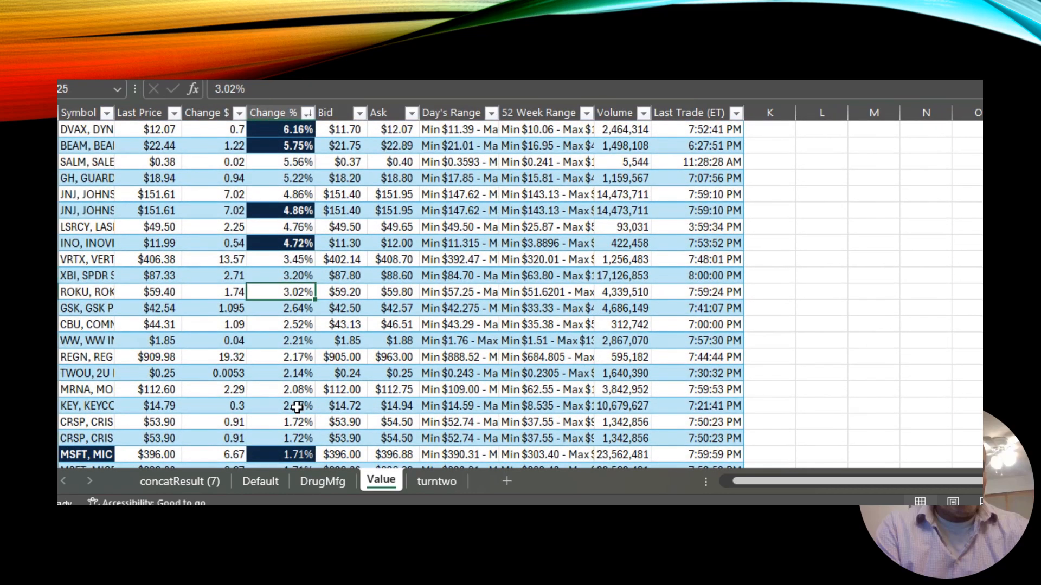
pyautogui.press('Down')
pyautogui.press('Down')
pyautogui.press('Down')
pyautogui.press('Down')
pyautogui.press('Down')
pyautogui.press('Down')
pyautogui.press('Down')
pyautogui.press('Down')
pyautogui.press('Down')
pyautogui.press('Down')
pyautogui.press('Down')
pyautogui.press('Down')
pyautogui.press('Down')
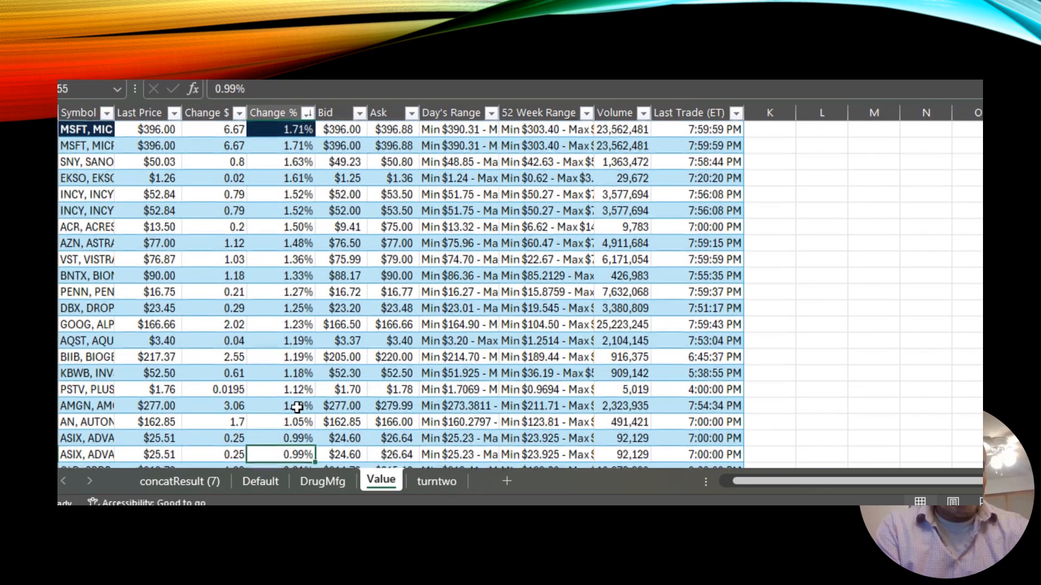
pyautogui.press('Down')
pyautogui.press('Down')
pyautogui.press('Down')
pyautogui.press('Down')
pyautogui.press('Down')
pyautogui.press('Down')
pyautogui.press('Down')
pyautogui.press('Down')
pyautogui.press('Down')
pyautogui.press('Down')
pyautogui.press('Down')
pyautogui.press('Down')
pyautogui.press('Down')
pyautogui.press('Down')
pyautogui.press('Down')
pyautogui.press('Down')
pyautogui.press('Down')
pyautogui.press('Down')
pyautogui.press('Down')
pyautogui.press('Down')
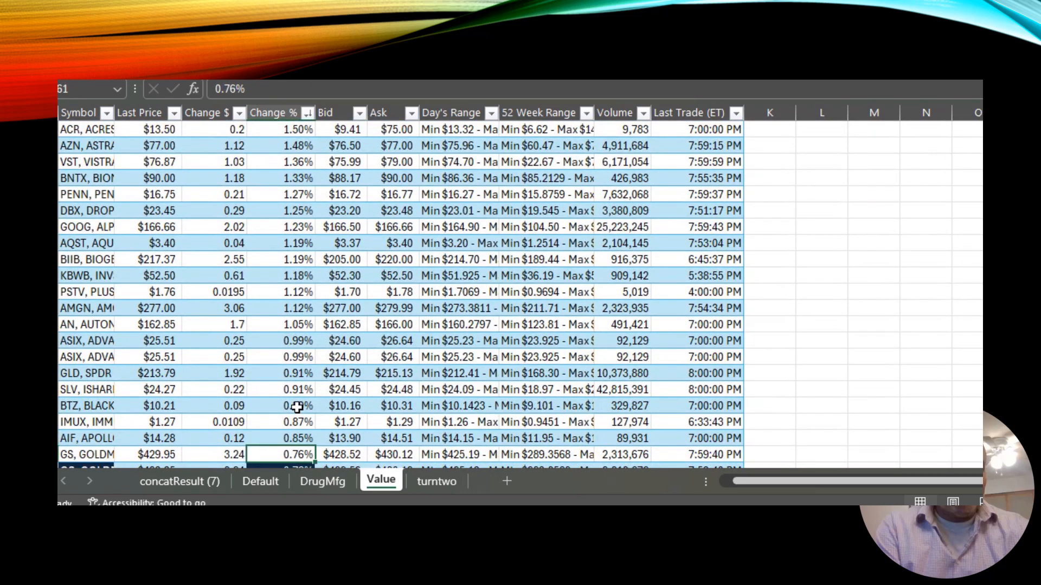
pyautogui.press('pagedown')
pyautogui.press('pageup')
pyautogui.press('pageup')
pyautogui.press('pageup')
pyautogui.press('pageup')
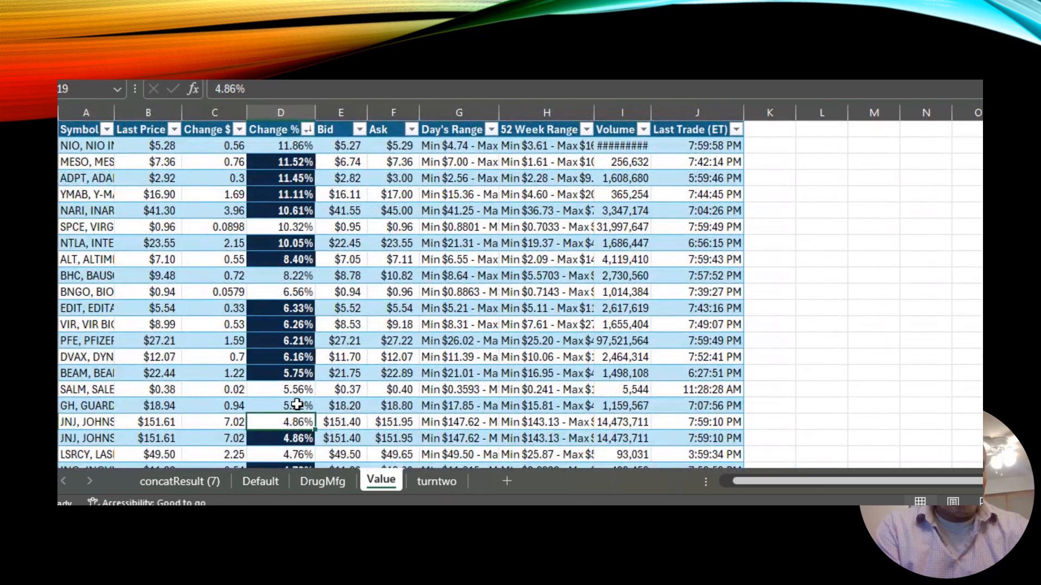
# Sort the Value table by Last Price from largest to smallest.
pyautogui.click(173, 131)
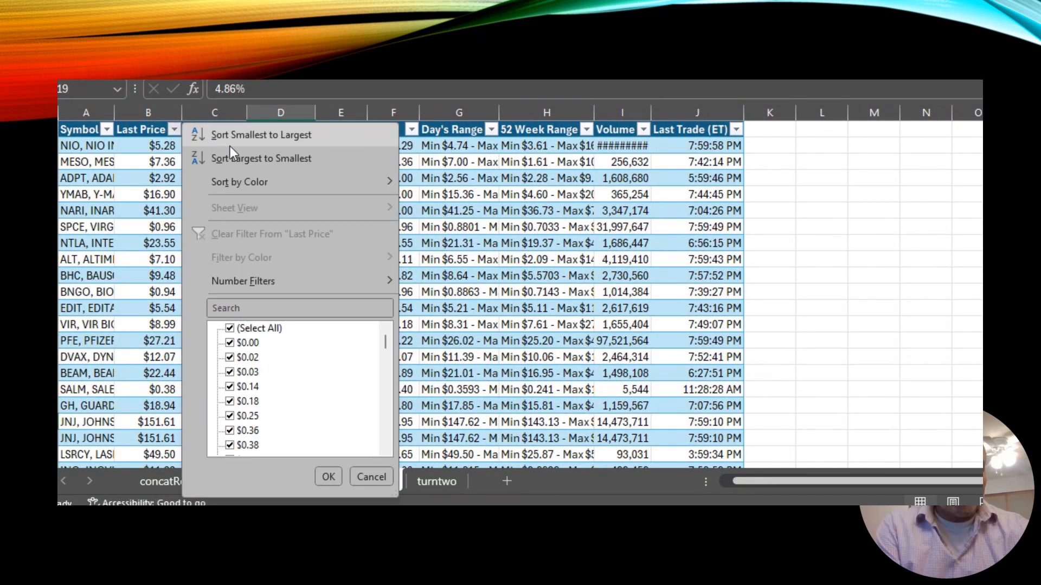
pyautogui.click(242, 156)
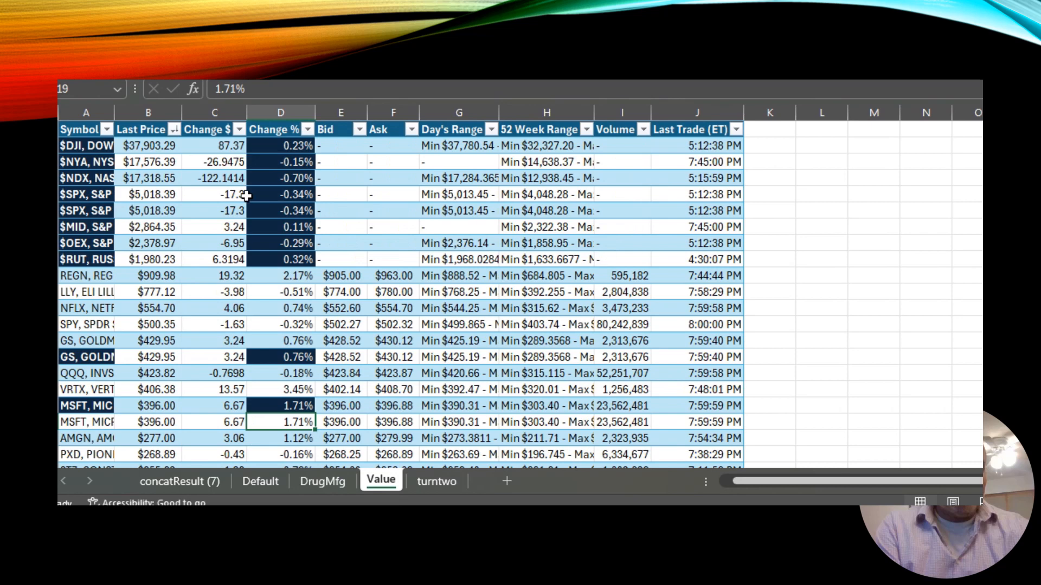
pyautogui.click(153, 288)
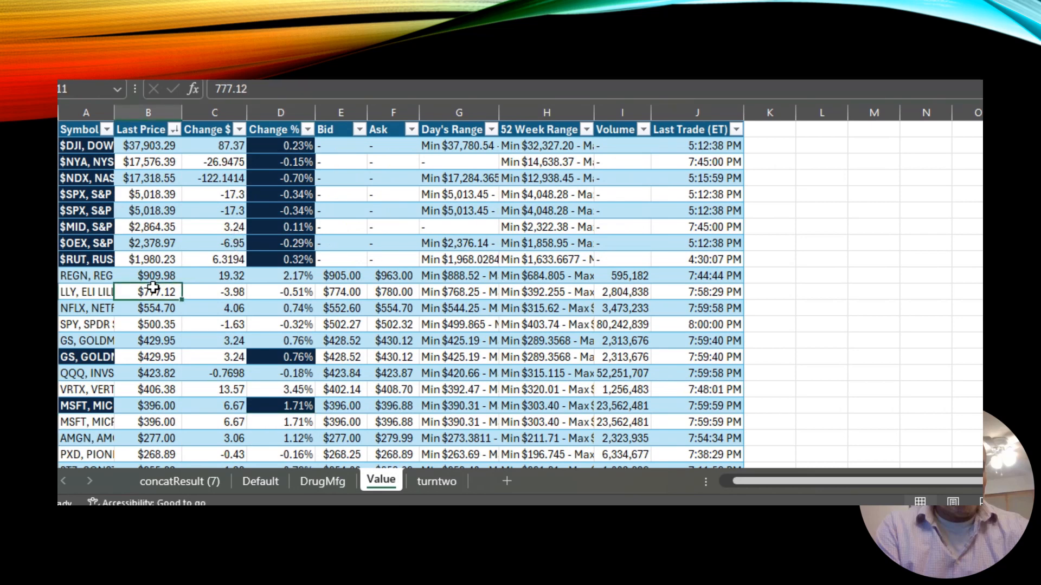
# Step through the Value rows to check the Last Price ordering.
pyautogui.press('Down')
pyautogui.press('Down')
pyautogui.press('Down')
pyautogui.press('Down')
pyautogui.press('Up')
pyautogui.press('Up')
pyautogui.press('Up')
pyautogui.press('Down')
pyautogui.press('Down')
pyautogui.press('Down')
pyautogui.press('Down')
pyautogui.press('Down')
pyautogui.press('Down')
pyautogui.press('Down')
pyautogui.press('Down')
pyautogui.press('Down')
pyautogui.press('Down')
pyautogui.press('Down')
pyautogui.press('Down')
pyautogui.press('Down')
pyautogui.press('Up')
pyautogui.press('Up')
pyautogui.press('Up')
pyautogui.press('Up')
pyautogui.press('Up')
pyautogui.press('Up')
pyautogui.press('Up')
pyautogui.press('Up')
pyautogui.press('Up')
pyautogui.press('Up')
pyautogui.press('Up')
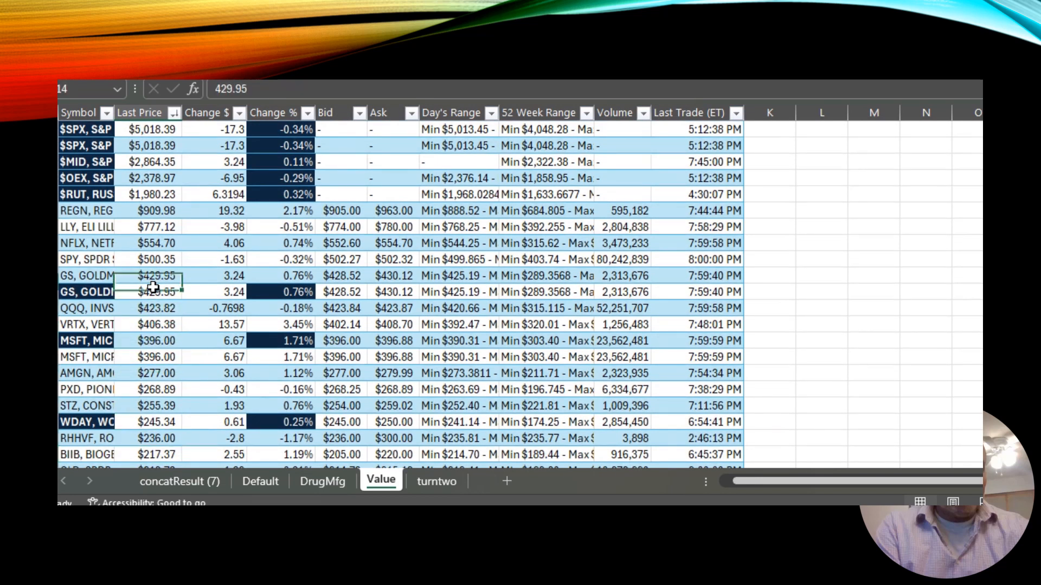
pyautogui.hotkey('ctrl', 'Up')
pyautogui.press('Down')
pyautogui.press('Down')
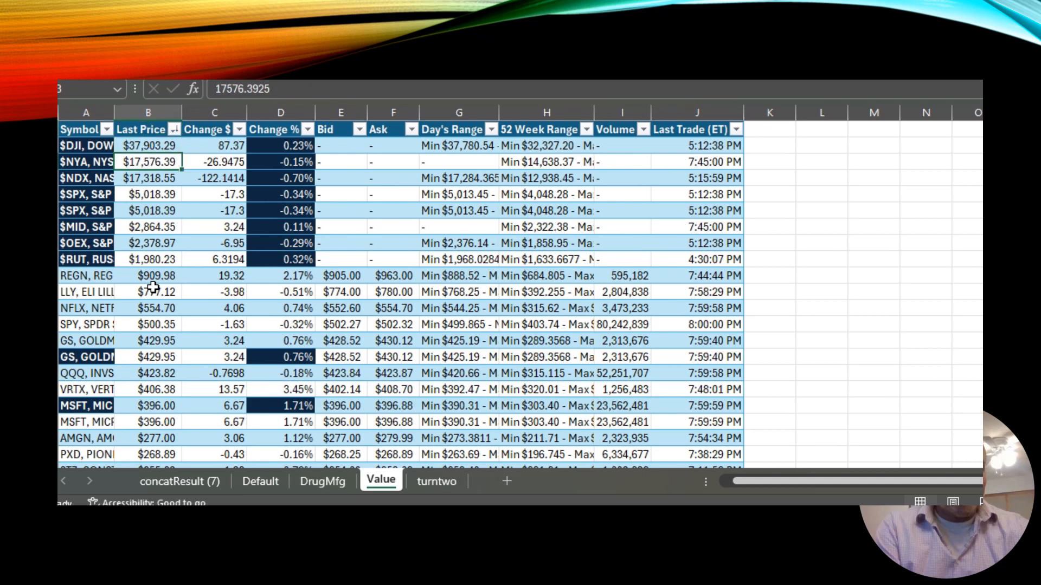
# Compare the top rows of the concatResult sheet with the re-sorted Value table.
pyautogui.click(160, 475)
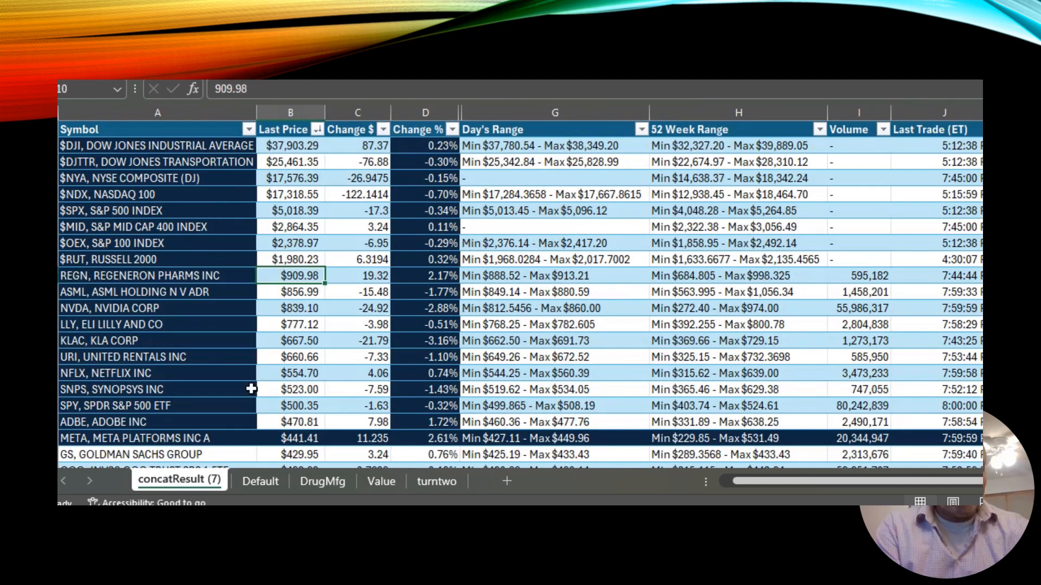
pyautogui.click(306, 373)
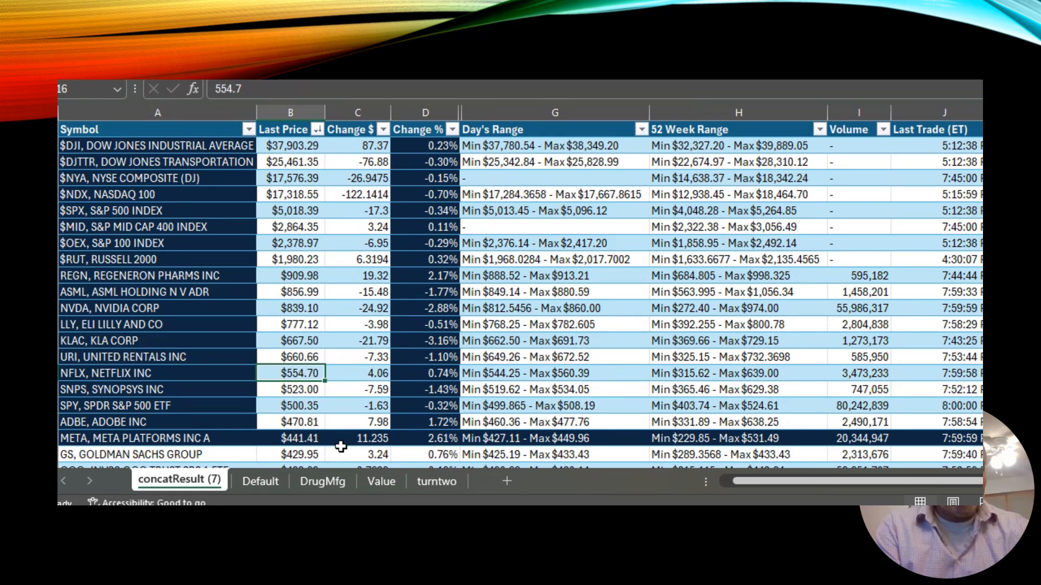
pyautogui.click(378, 480)
pyautogui.click(361, 359)
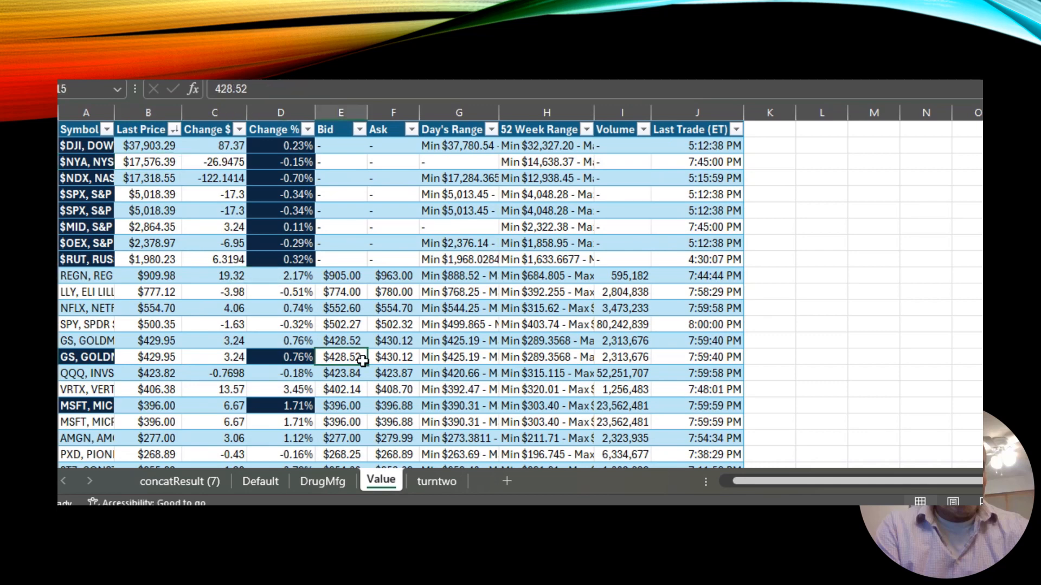
# Switch to File Explorer and browse the Downloads folder for the exported CSV files, then return.
pyautogui.hotkey('alt', 'Tab')
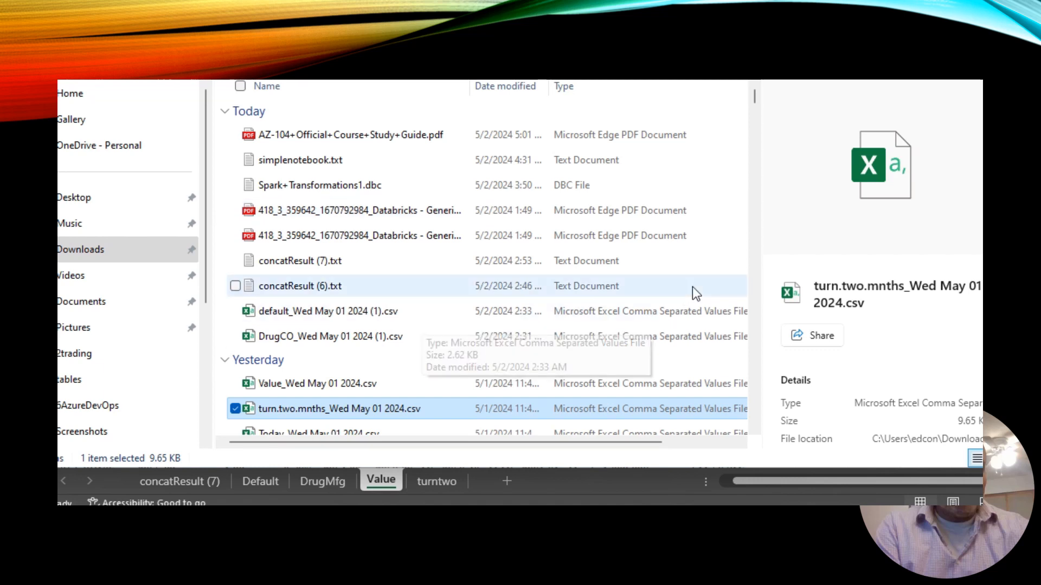
pyautogui.scroll(-10, 753, 278)
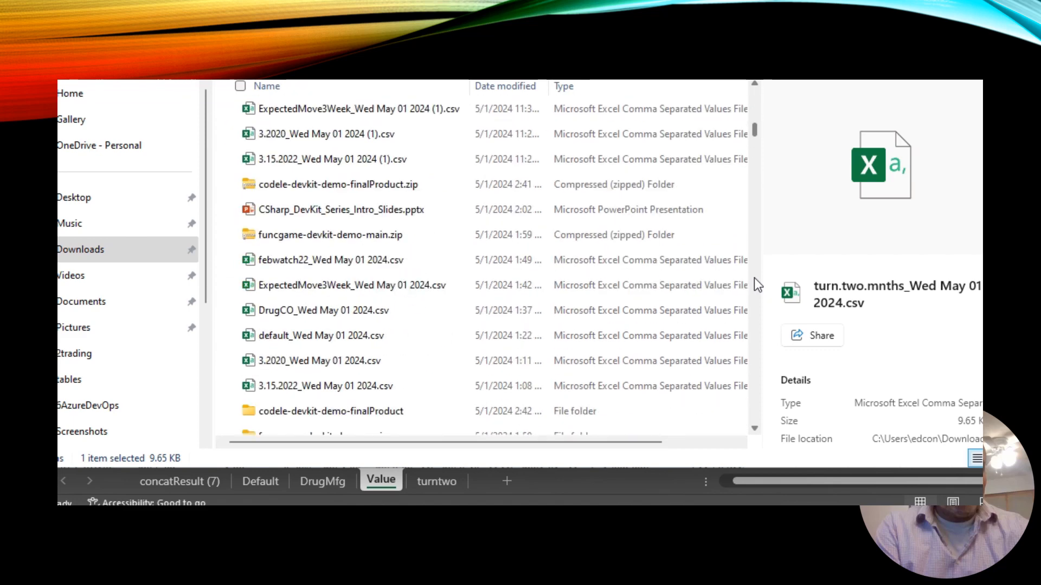
pyautogui.scroll(-5, 755, 279)
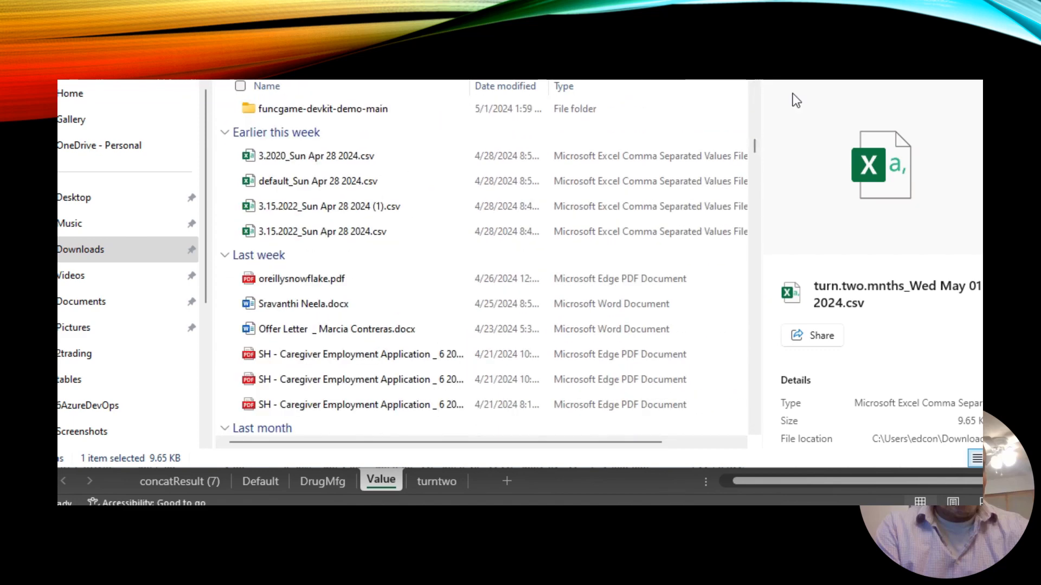
pyautogui.hotkey('alt', 'Tab')
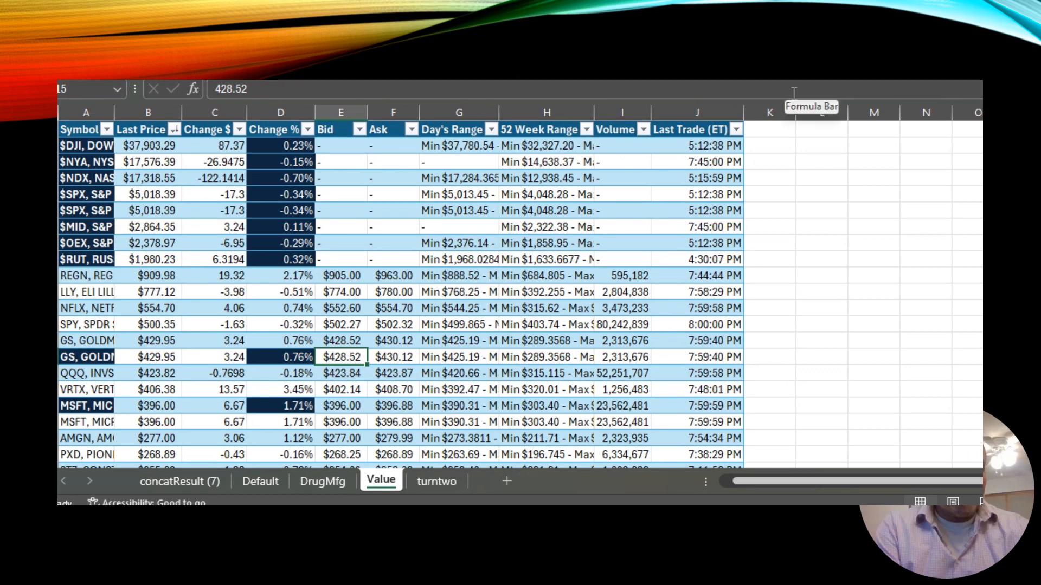
# Switch between the concatResult and Value sheets to compare their contents.
pyautogui.click(193, 485)
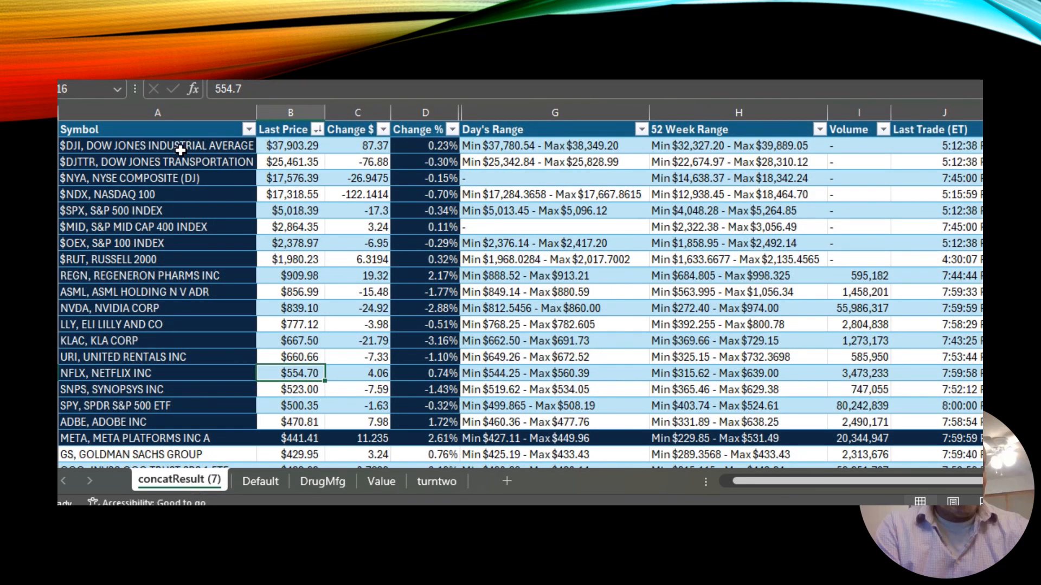
pyautogui.click(375, 477)
pyautogui.click(194, 482)
pyautogui.click(384, 478)
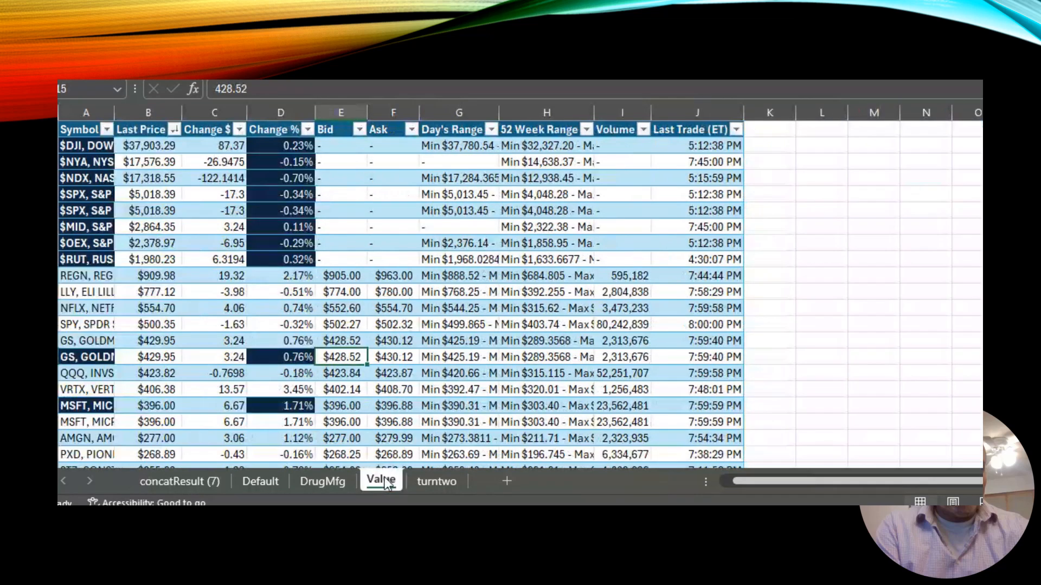
# Toggle bold on the Value sheet's Symbol cells from the $DJI row down to the second MSFT row.
pyautogui.click(191, 476)
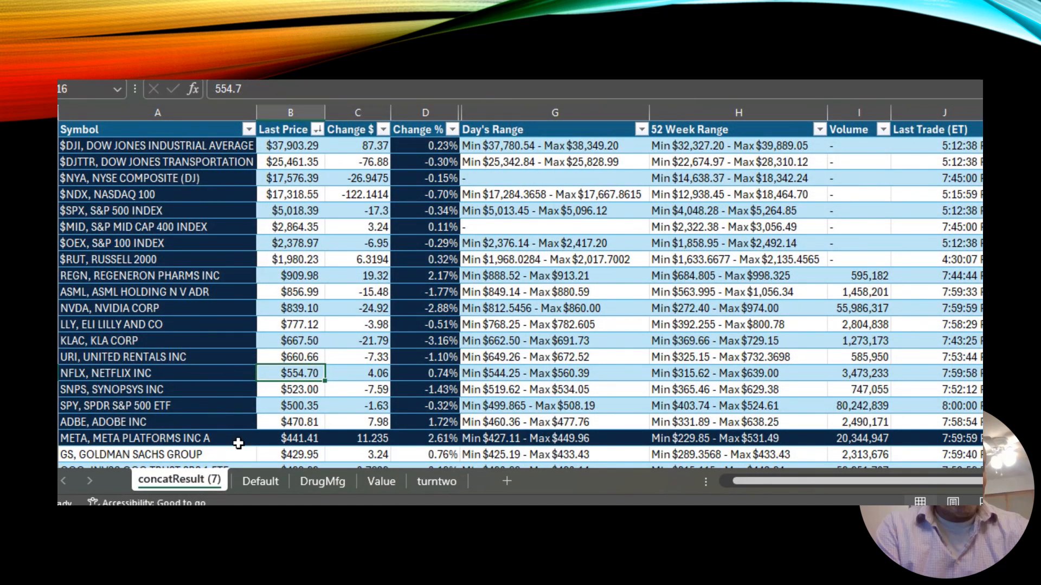
pyautogui.click(382, 486)
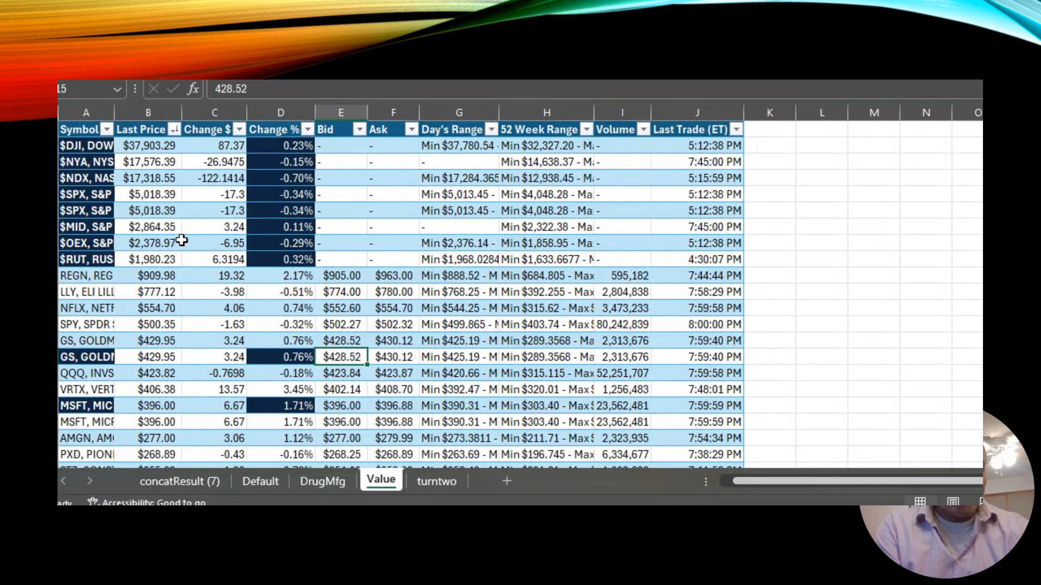
pyautogui.click(98, 145)
pyautogui.moveTo(98, 144); pyautogui.dragTo(83, 423)
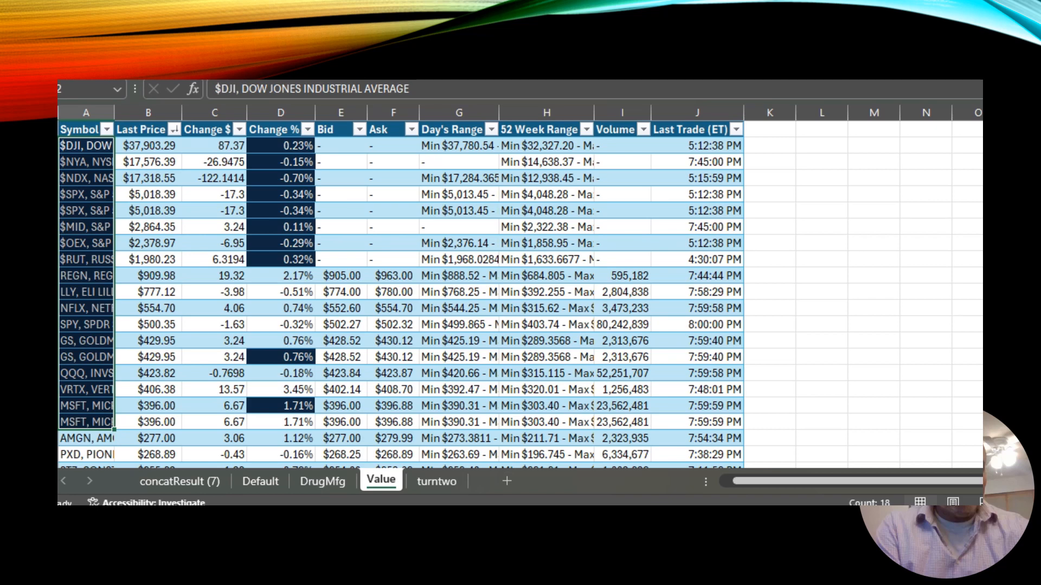
pyautogui.hotkey('ctrl', 'b')
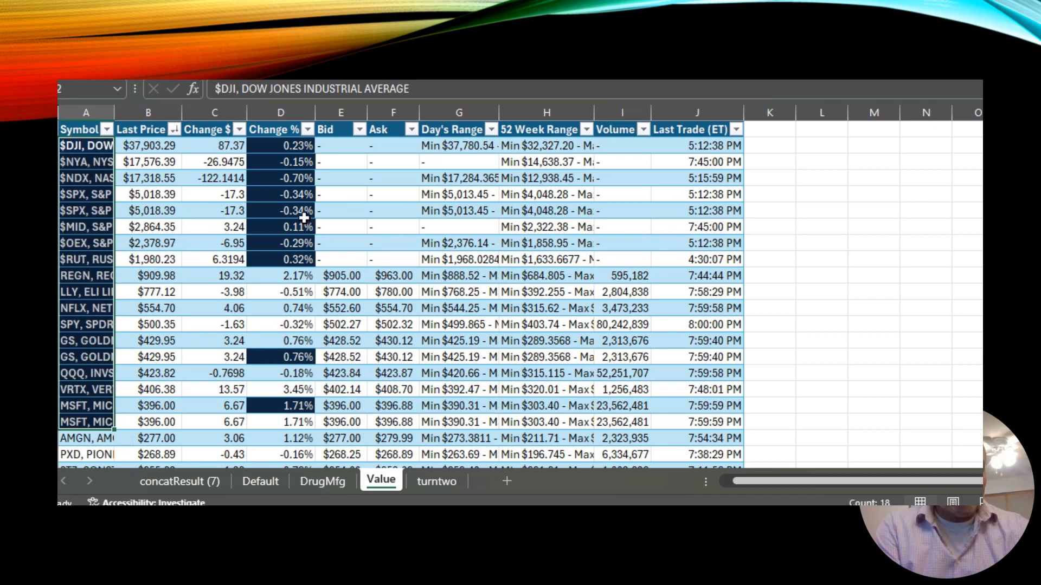
# Select the Change % cells of the top rows and compare the Value sheet with concatResult.
pyautogui.moveTo(290, 153); pyautogui.dragTo(293, 421)
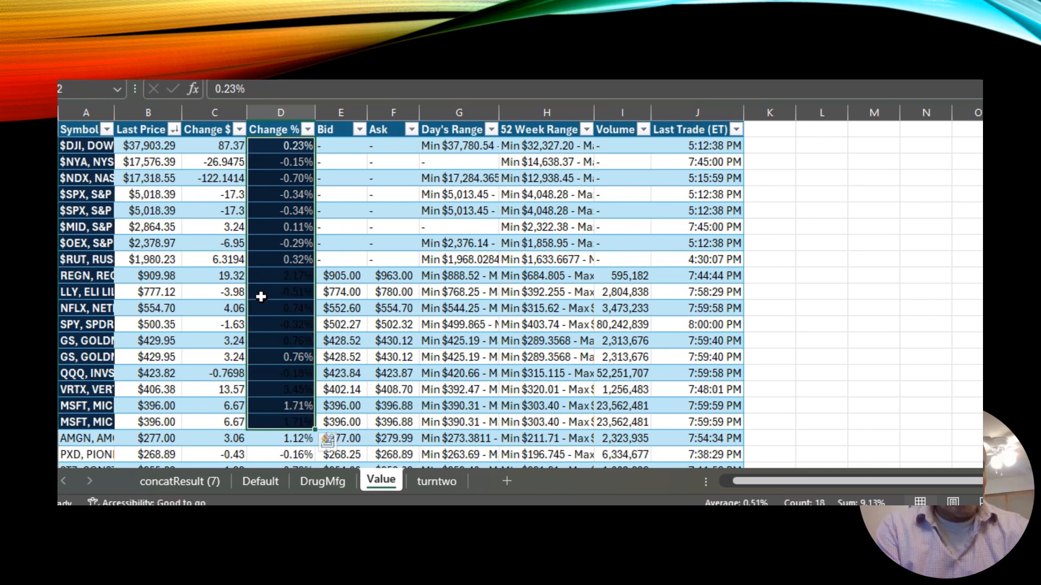
pyautogui.click(208, 416)
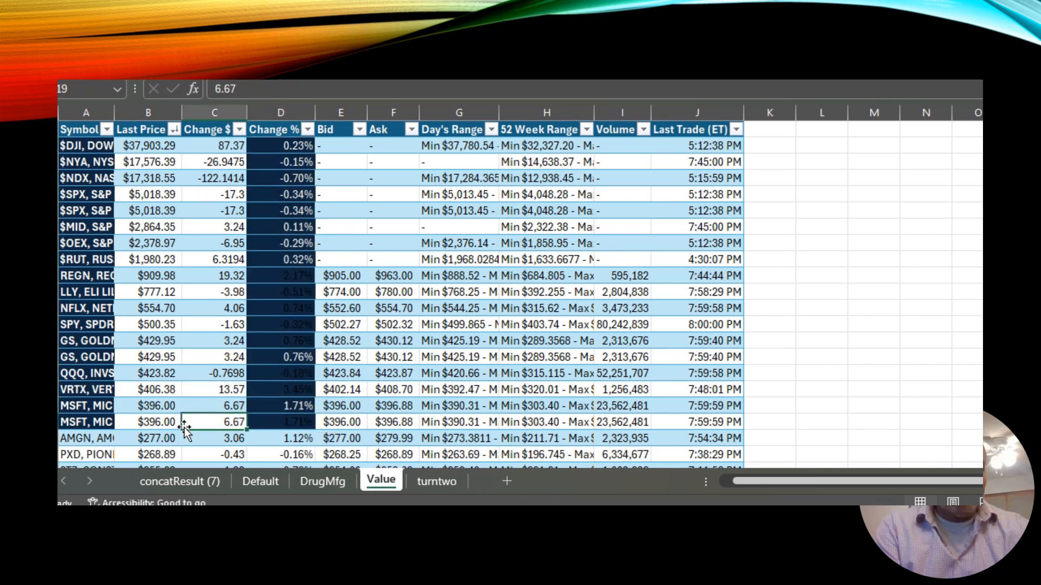
pyautogui.click(200, 483)
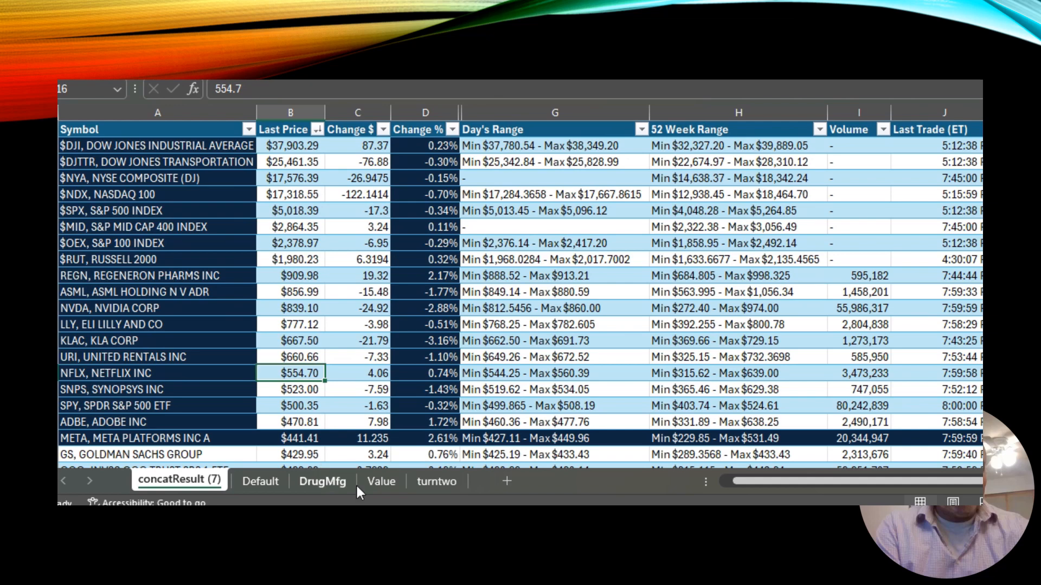
pyautogui.click(377, 482)
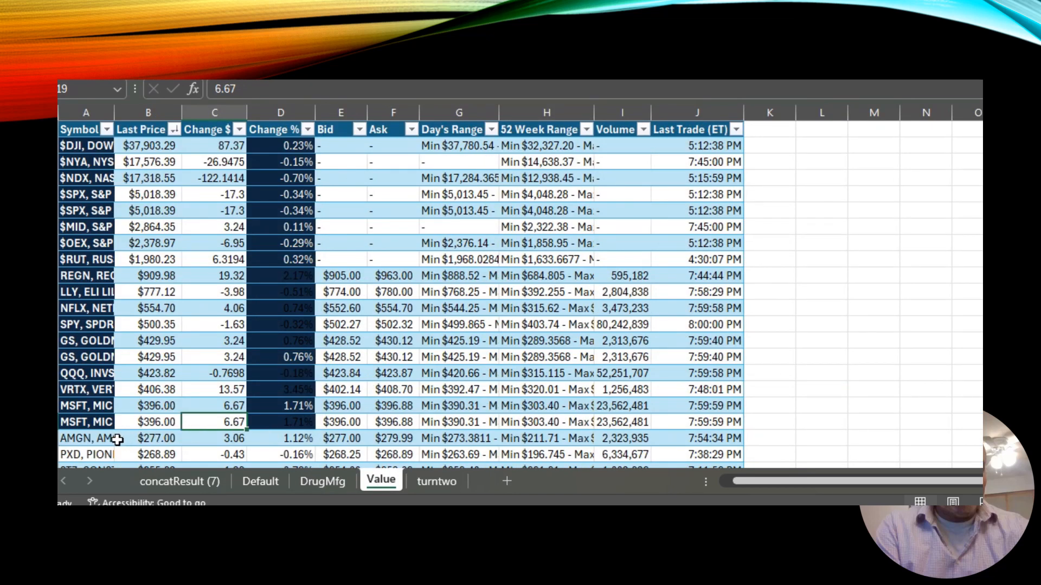
# Extend the dark highlight to the AMGN row's Symbol to Change % cells and the Change % column down to AMGN.
pyautogui.moveTo(90, 437); pyautogui.dragTo(279, 445)
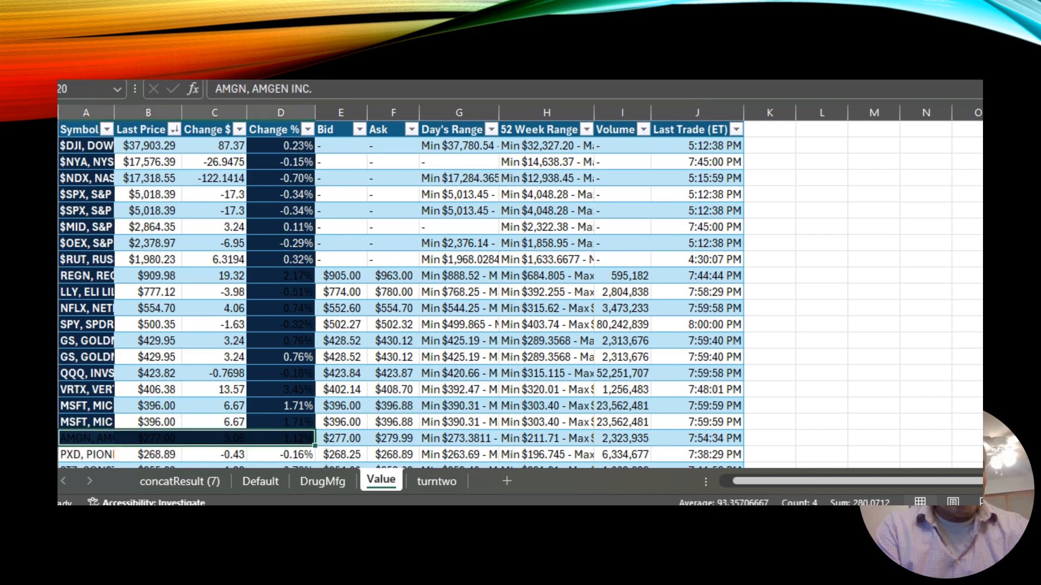
pyautogui.click(394, 405)
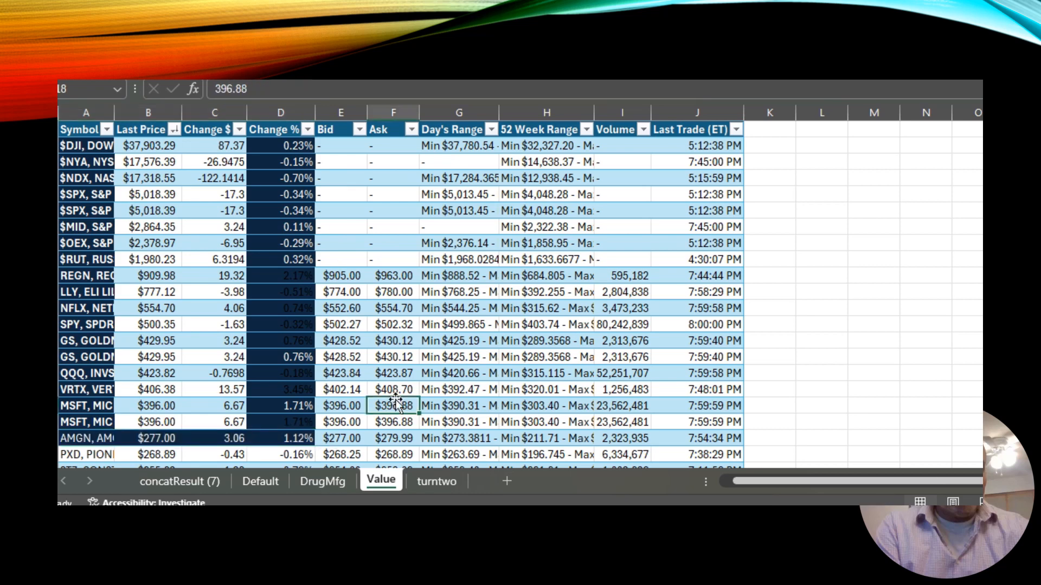
pyautogui.moveTo(285, 146); pyautogui.dragTo(280, 434)
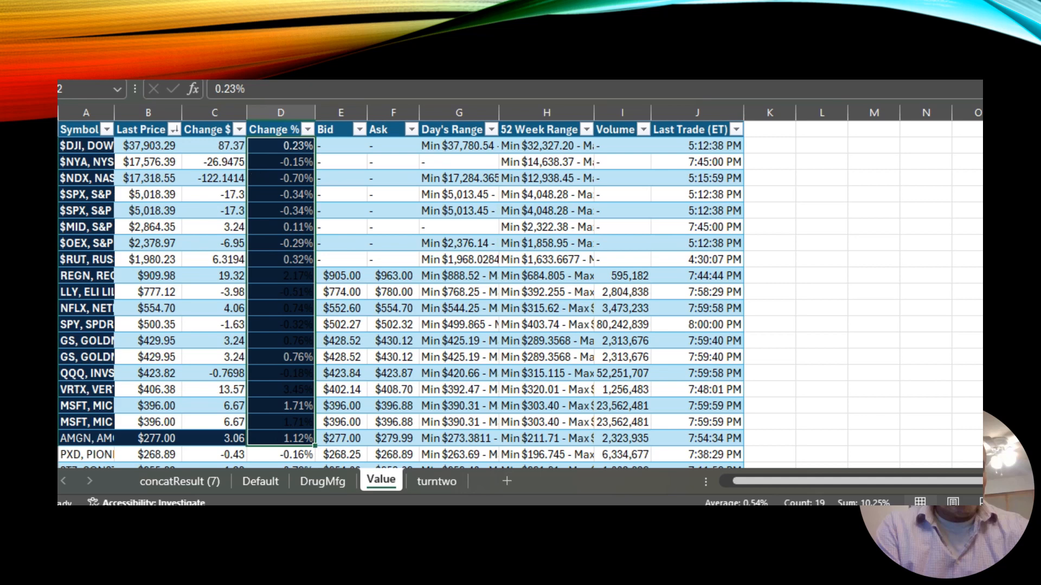
pyautogui.click(358, 388)
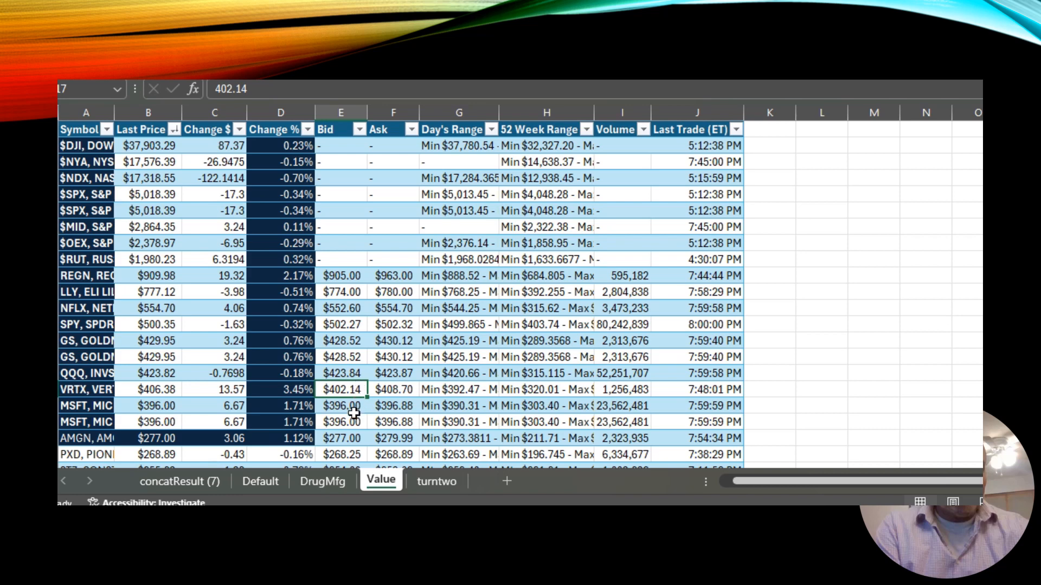
# Filter the concatResult table's Symbol column to show only META, MS and MSFT.
pyautogui.click(187, 477)
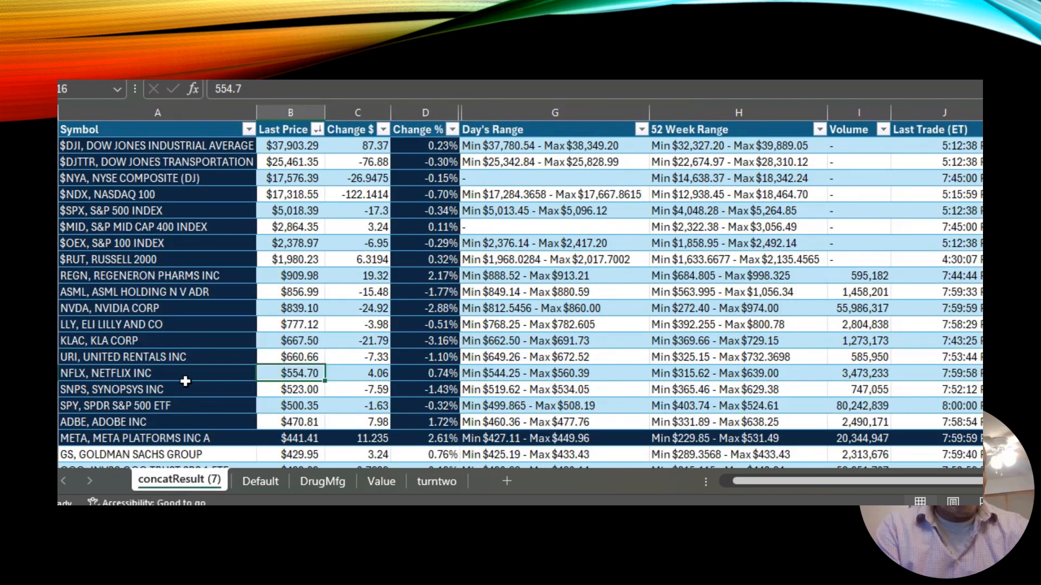
pyautogui.click(249, 130)
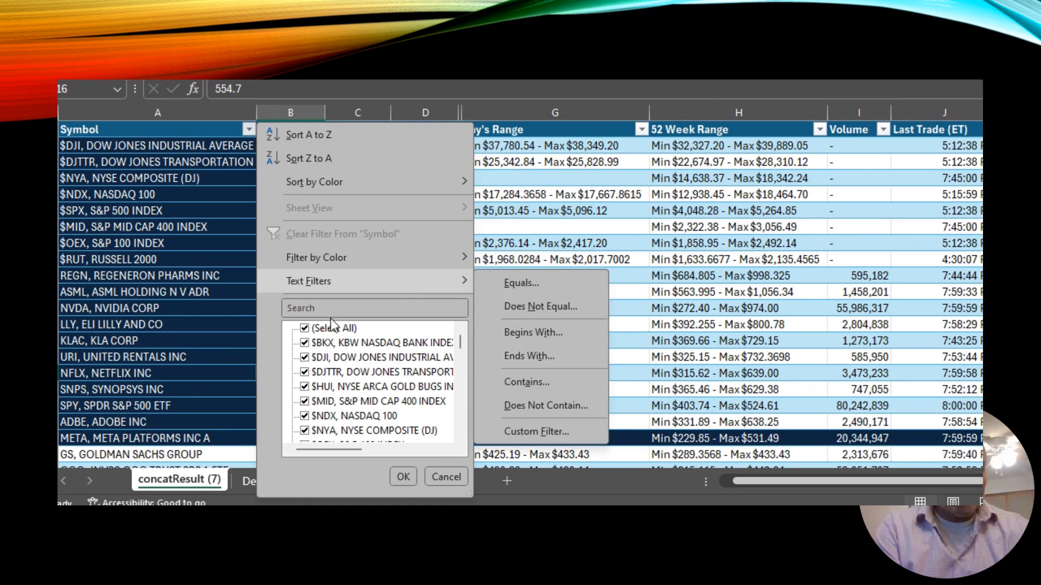
pyautogui.click(306, 327)
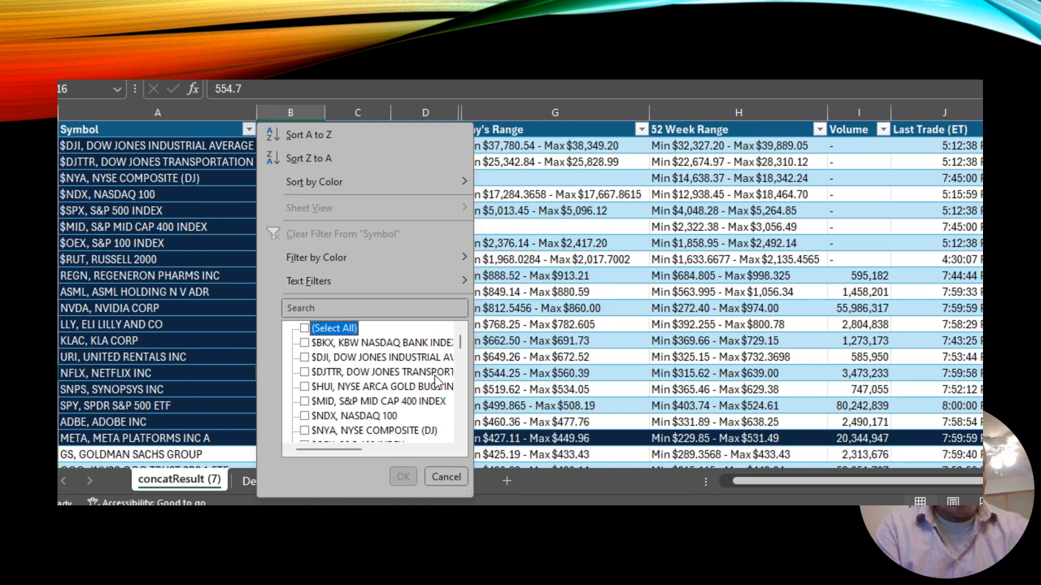
pyautogui.scroll(-10, 458, 376)
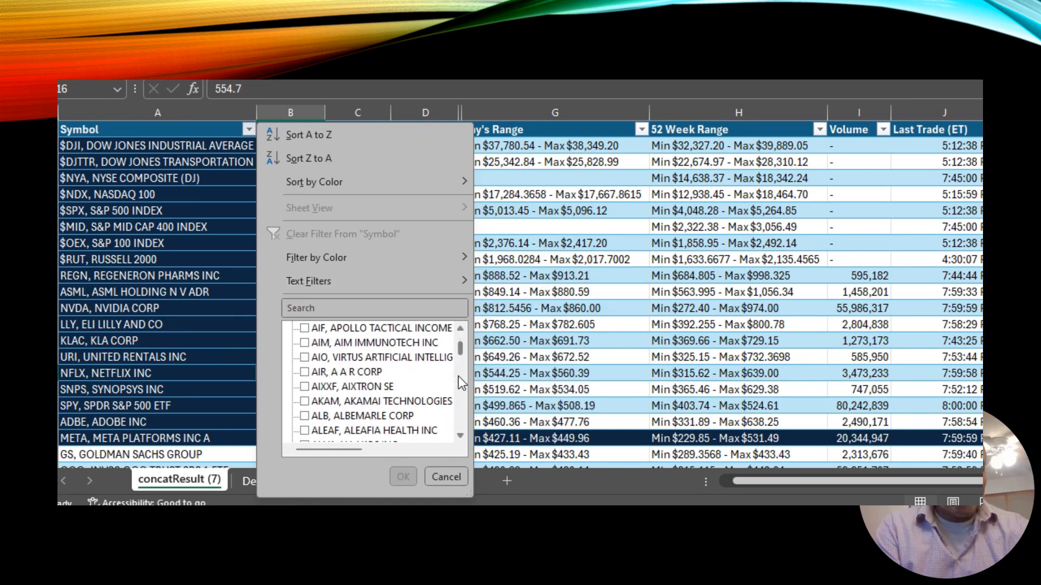
pyautogui.moveTo(463, 347); pyautogui.dragTo(457, 387)
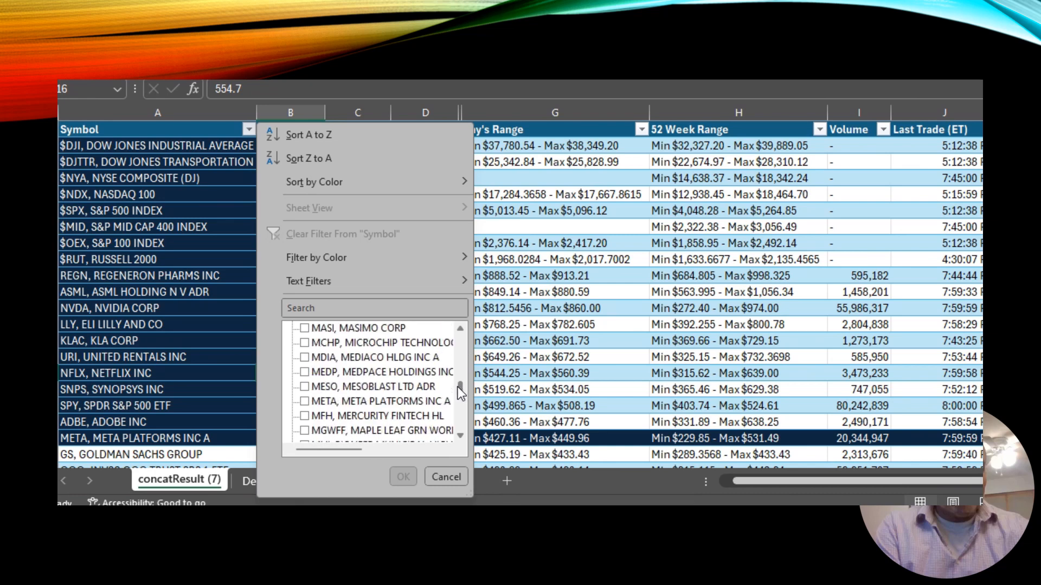
pyautogui.scroll(-2, 461, 412)
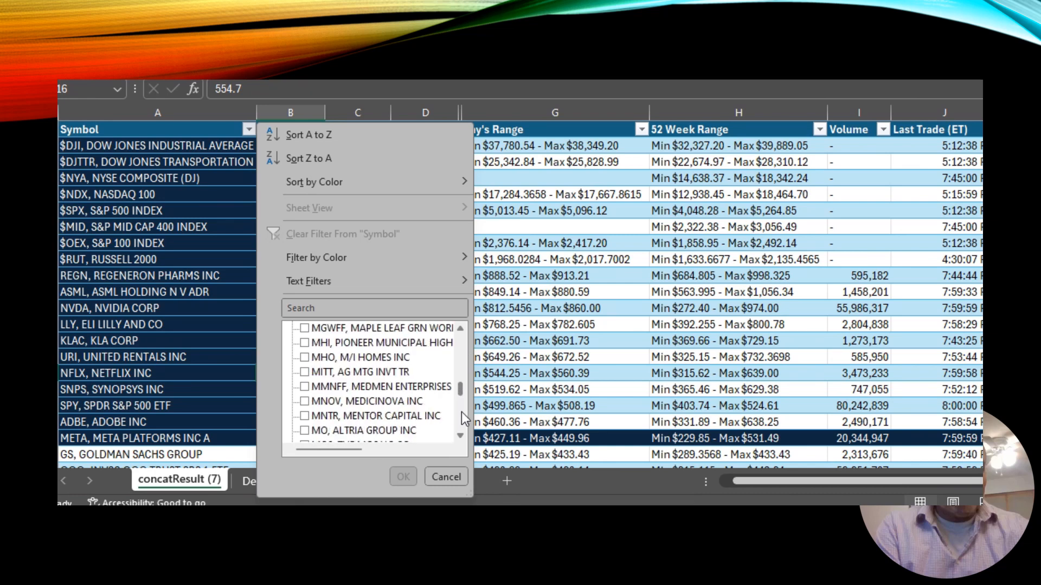
pyautogui.scroll(-2, 460, 412)
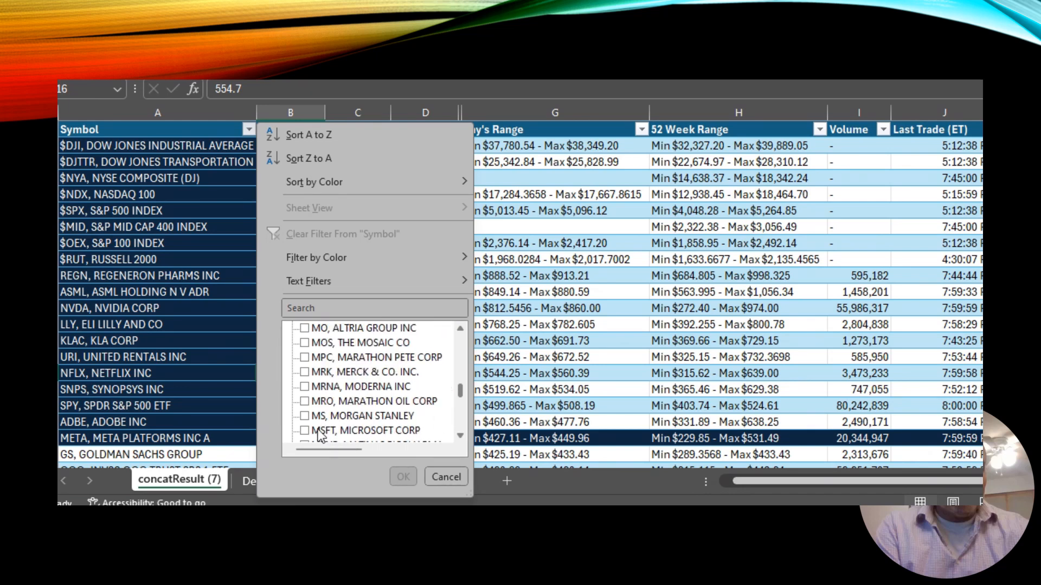
pyautogui.click(304, 416)
pyautogui.click(304, 430)
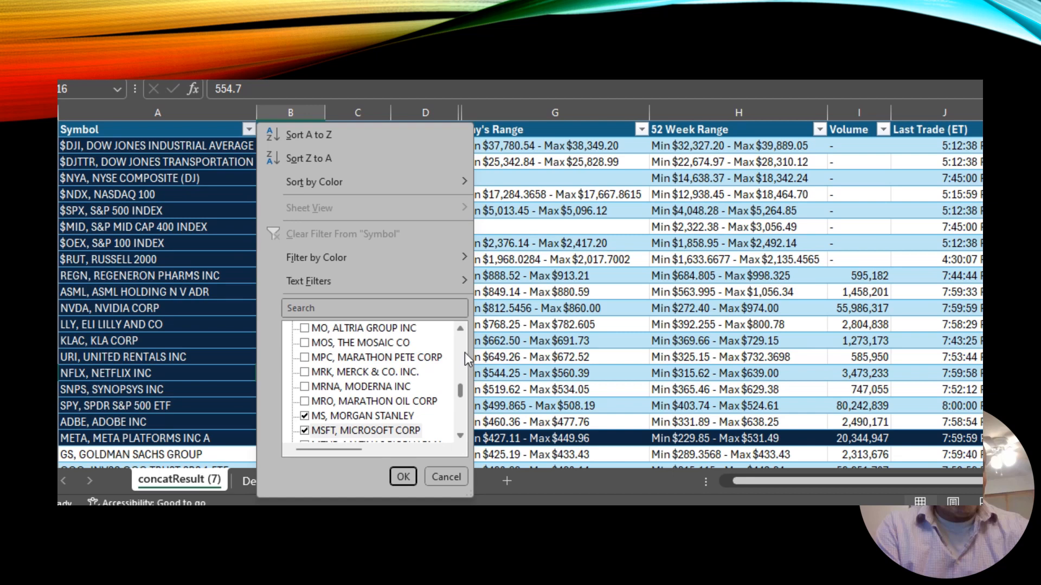
pyautogui.scroll(2, 464, 352)
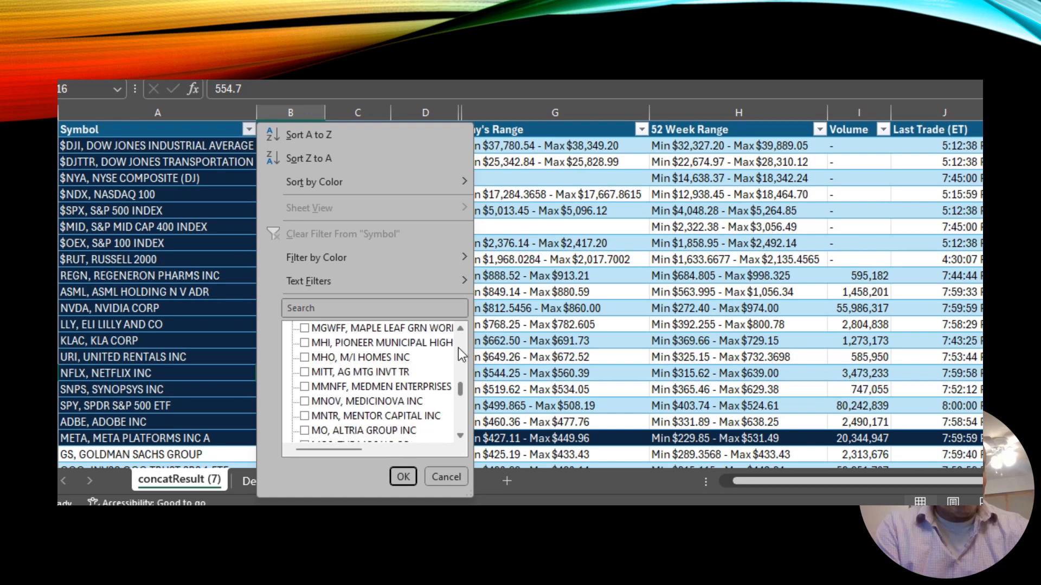
pyautogui.scroll(2, 461, 349)
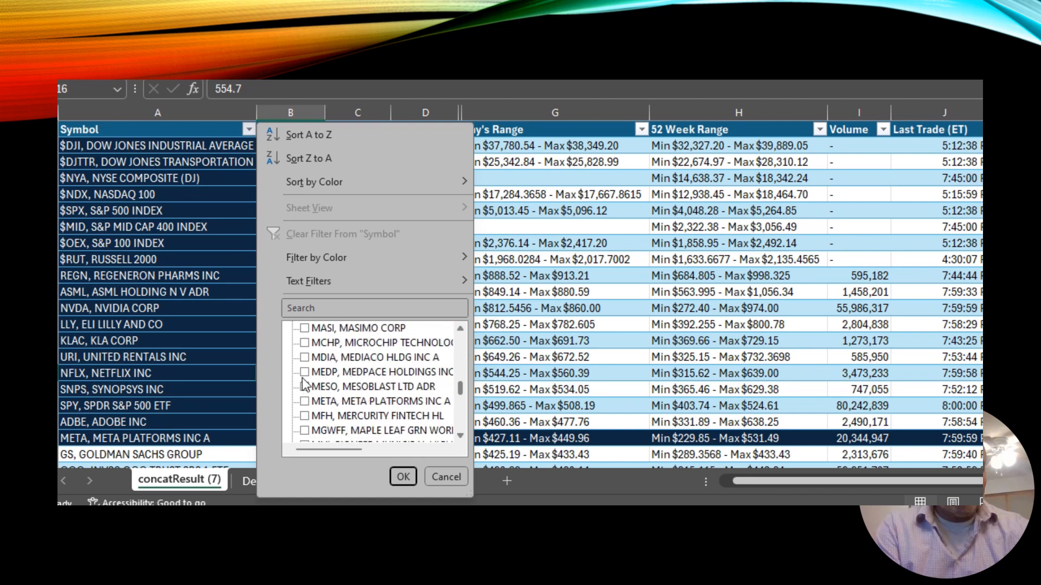
pyautogui.click(307, 401)
pyautogui.click(405, 476)
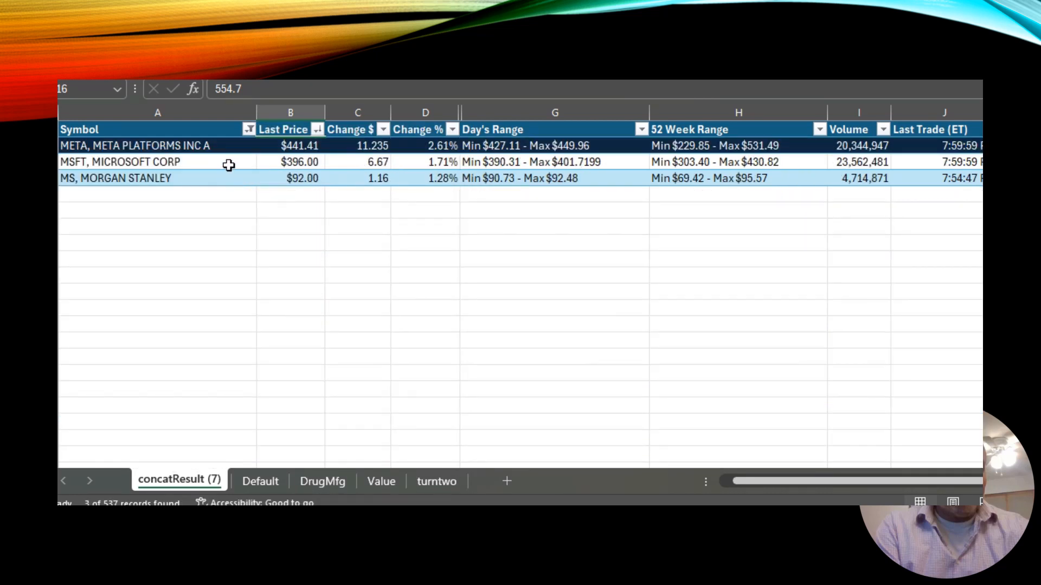
# Filter the Value table's Symbol column to show only MSFT.
pyautogui.click(298, 164)
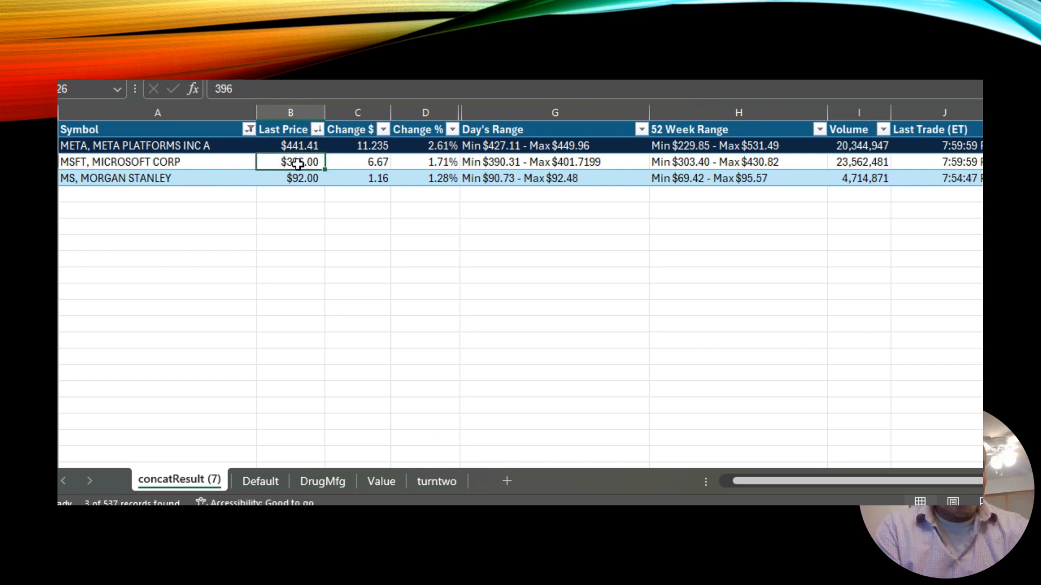
pyautogui.click(381, 482)
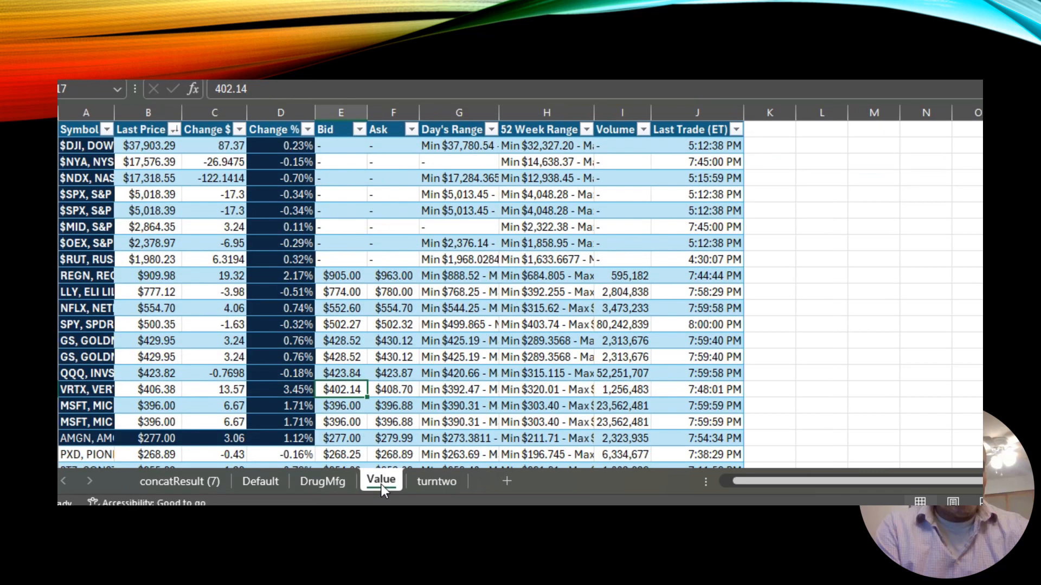
pyautogui.click(107, 130)
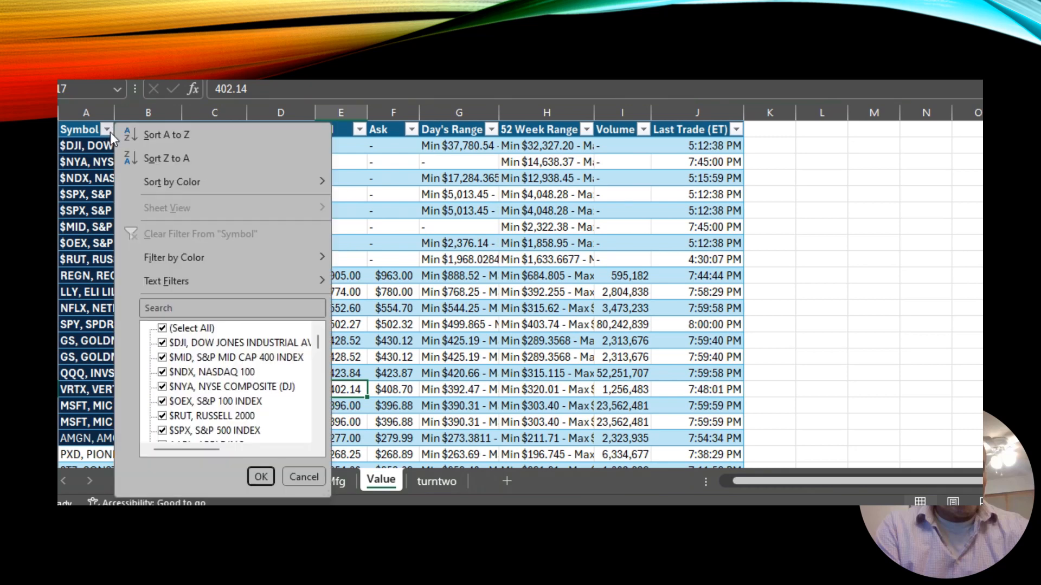
pyautogui.click(162, 328)
pyautogui.scroll(-20, 321, 404)
pyautogui.scroll(-10, 321, 404)
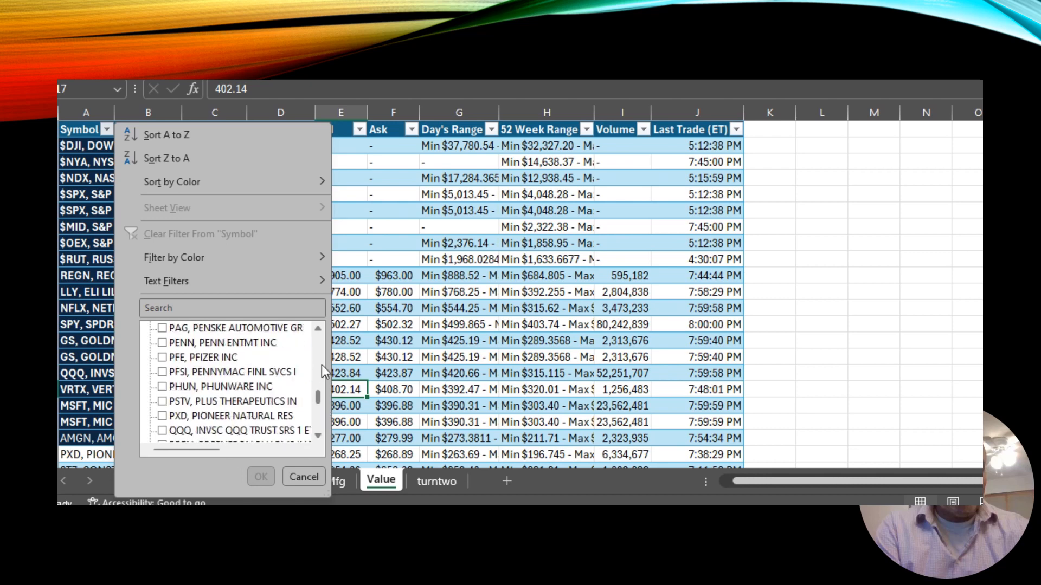
pyautogui.scroll(5, 321, 365)
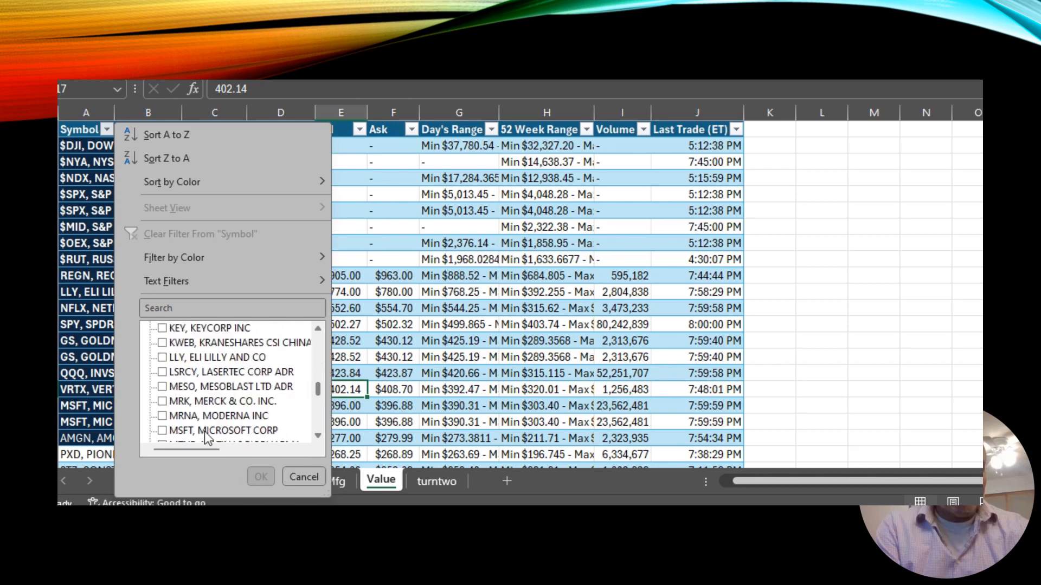
pyautogui.click(162, 431)
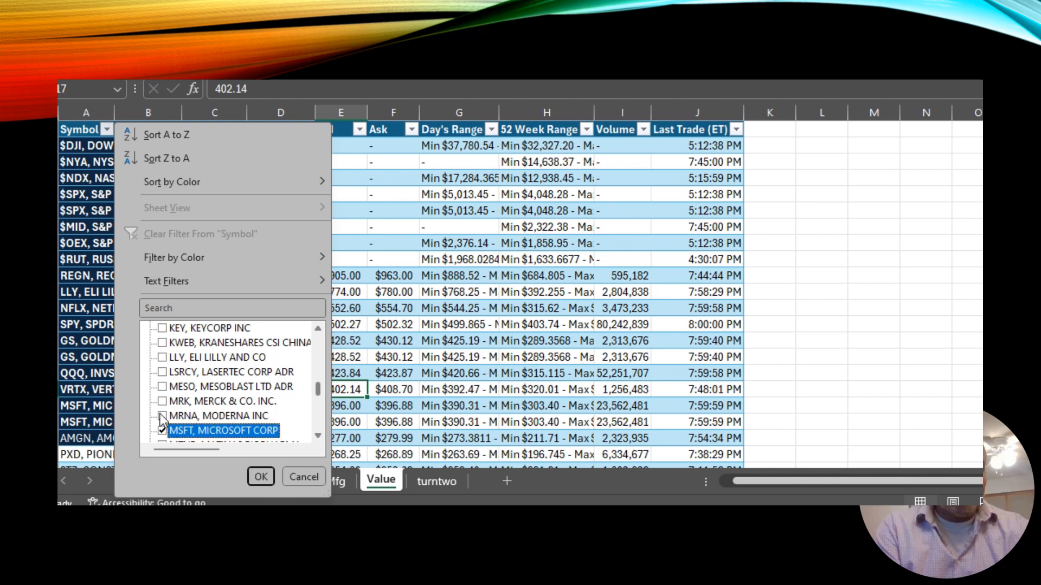
pyautogui.click(319, 434)
pyautogui.click(319, 436)
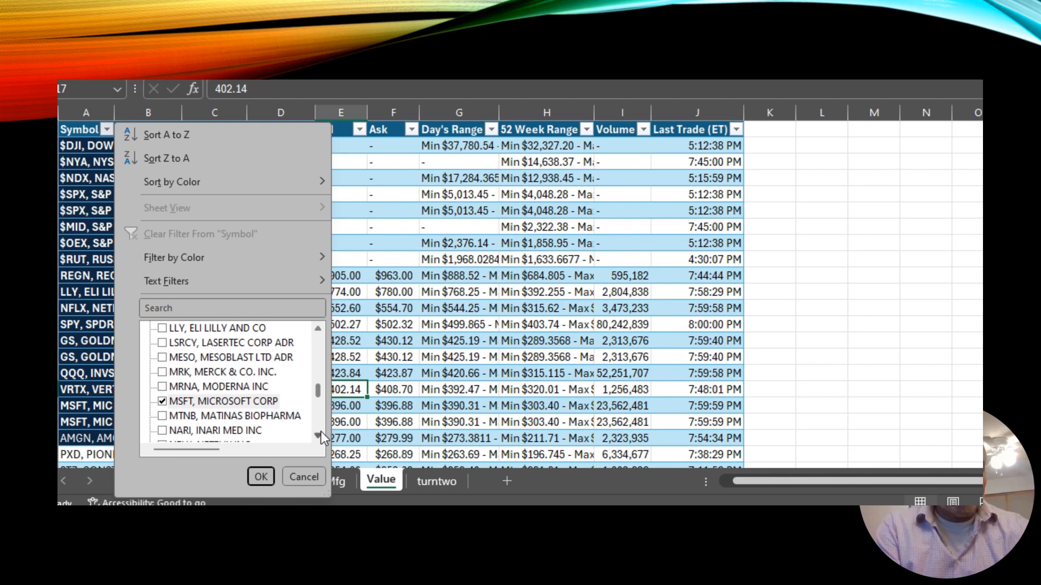
pyautogui.click(259, 472)
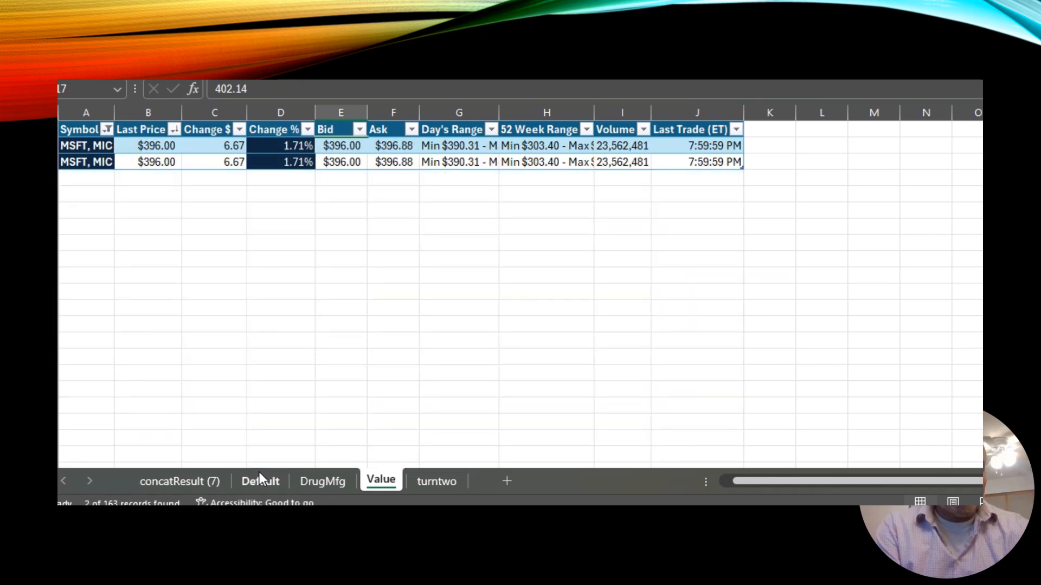
# Switch between the filtered concatResult and Value sheets to compare their rows.
pyautogui.click(164, 223)
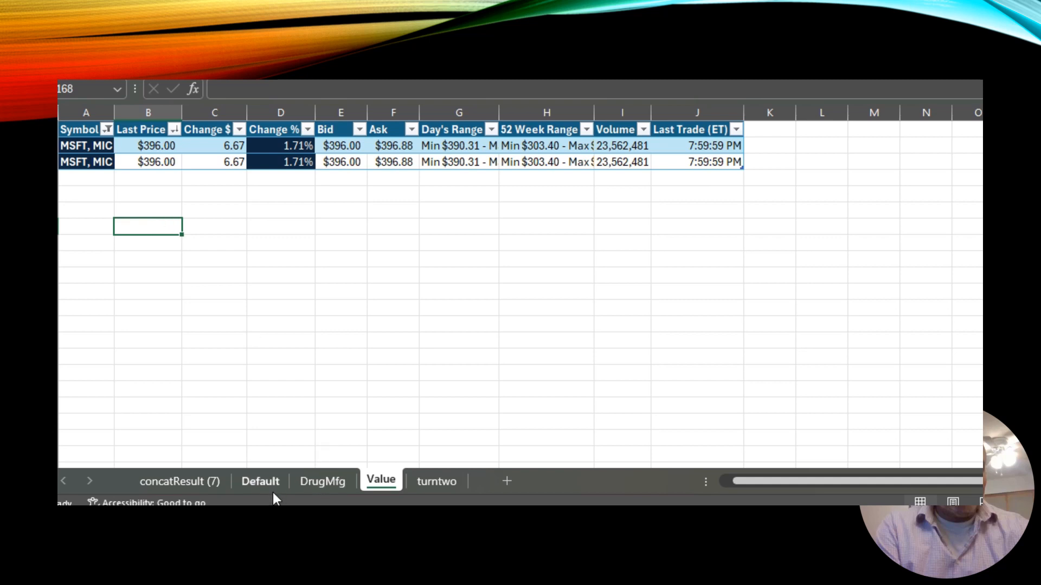
pyautogui.click(193, 486)
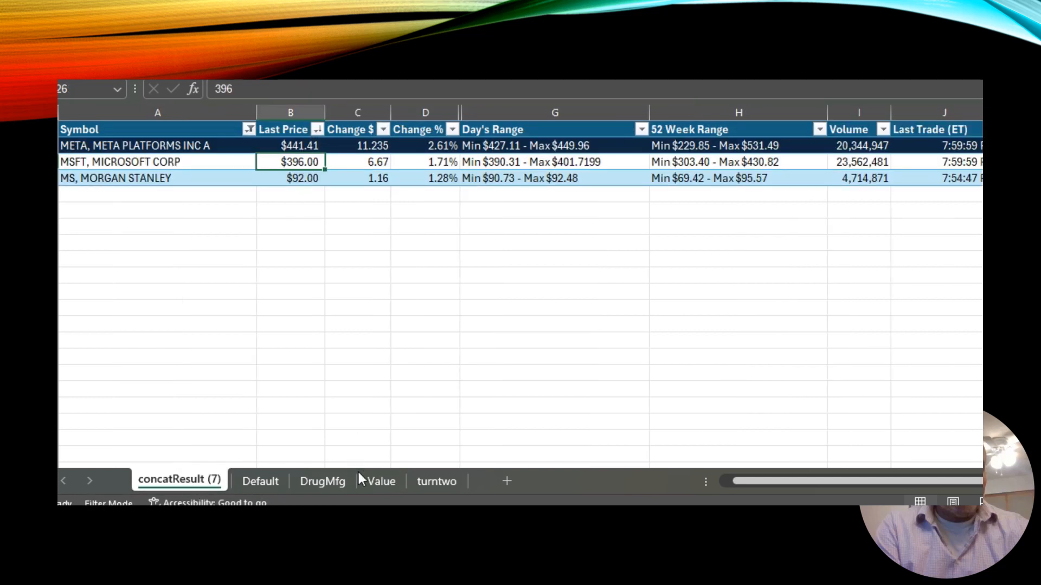
pyautogui.click(377, 481)
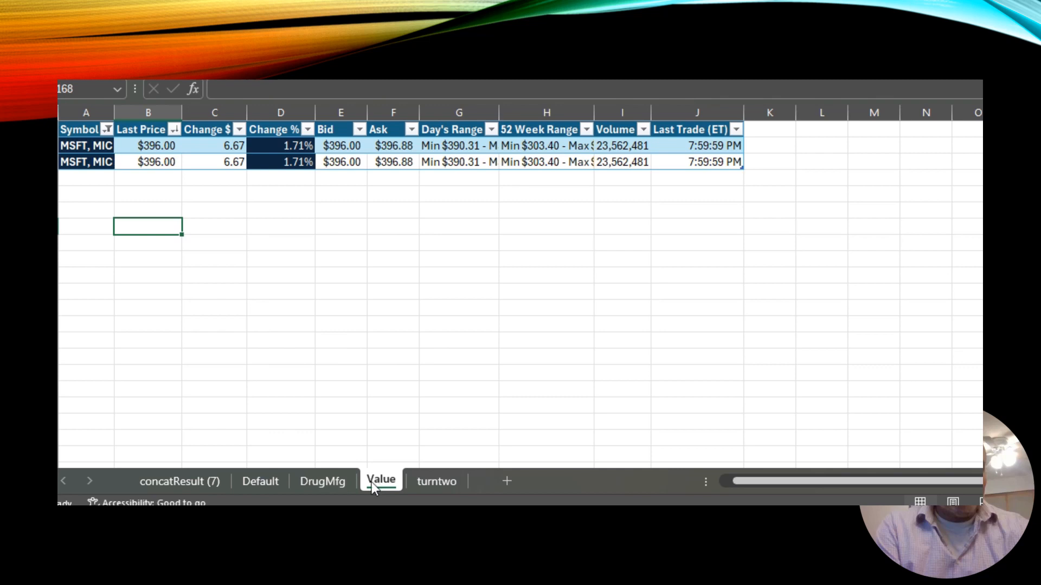
pyautogui.click(210, 484)
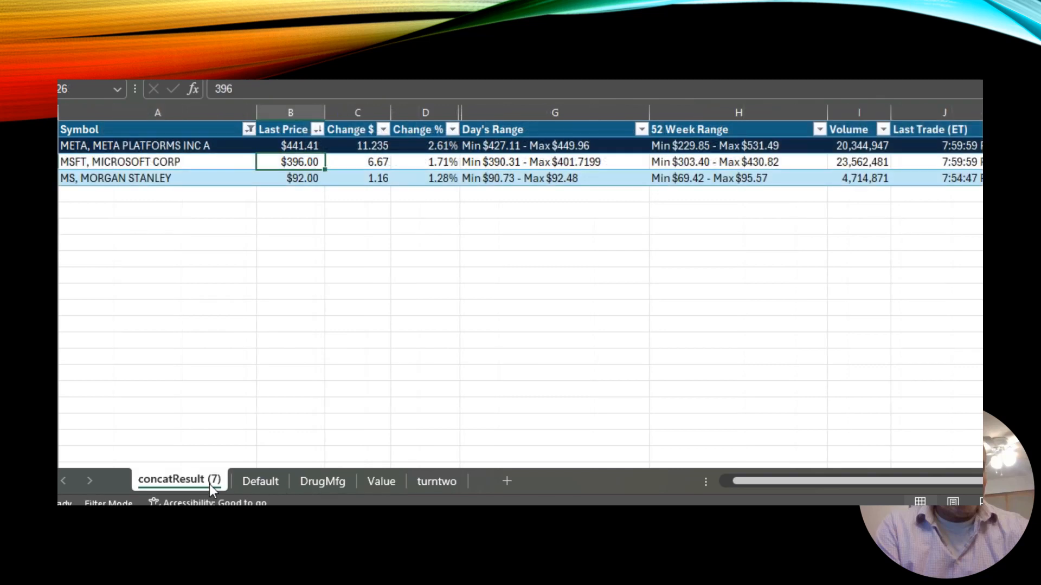
# Sort the filtered concatResult rows by Symbol from A to Z.
pyautogui.click(461, 344)
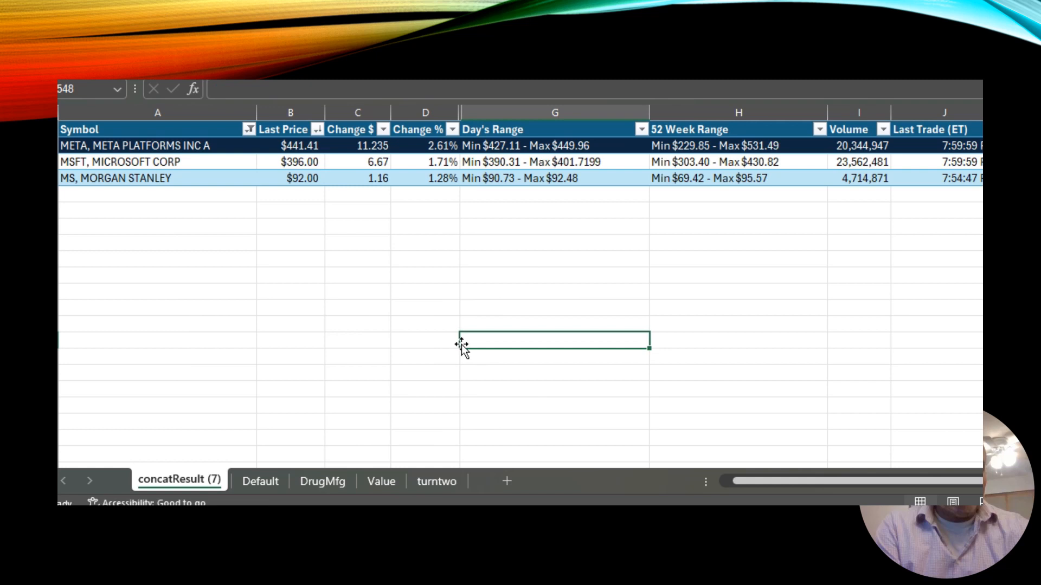
pyautogui.click(249, 130)
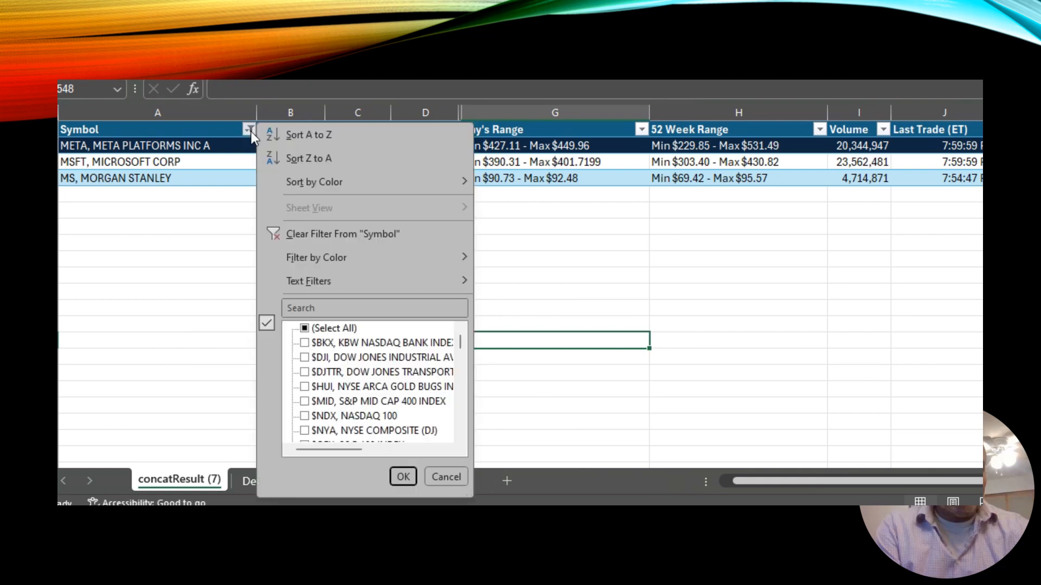
pyautogui.click(314, 136)
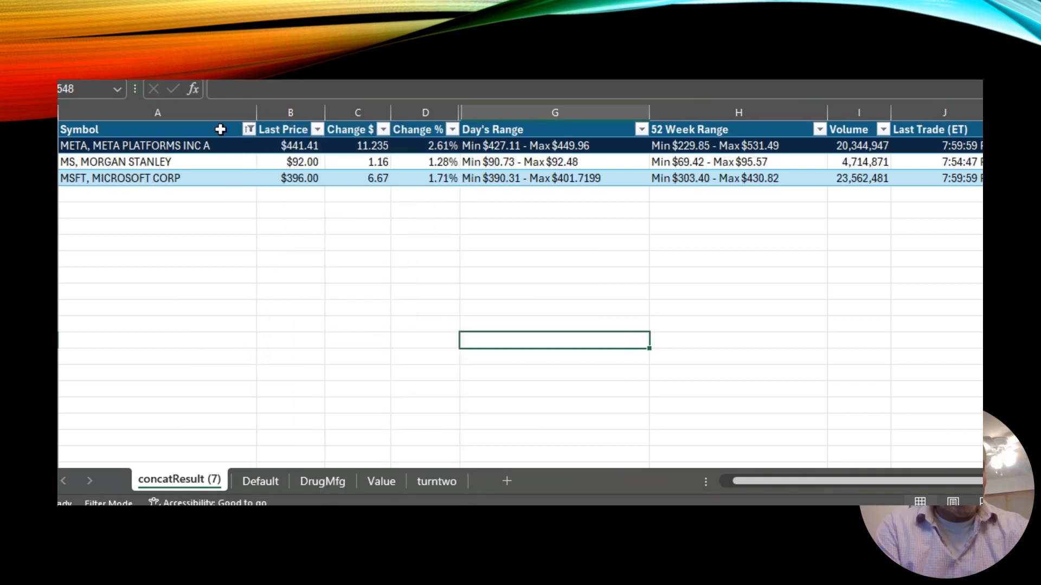
# Clear the Symbol filter on the concatResult table so all rows show again.
pyautogui.click(249, 131)
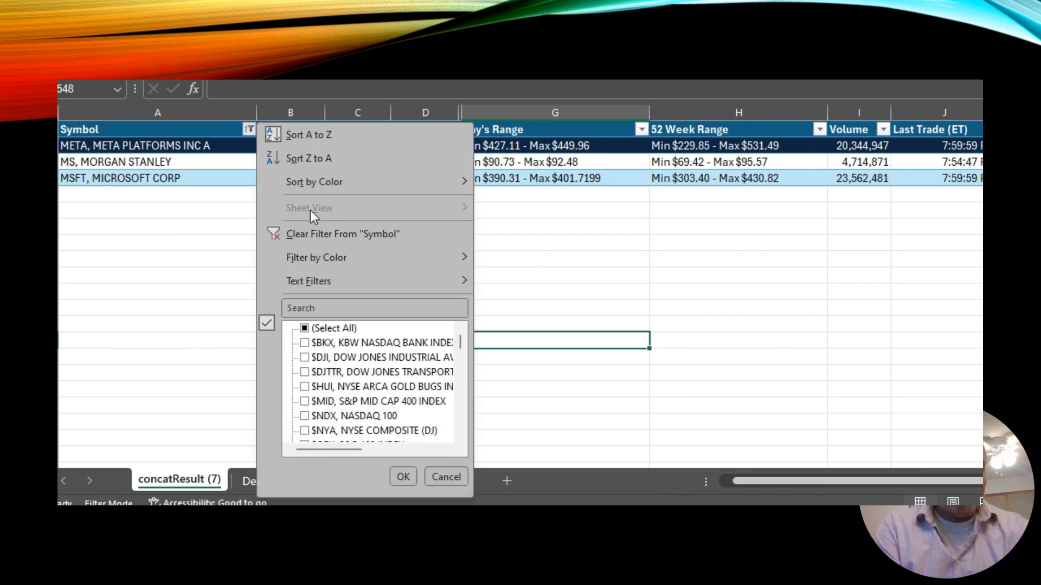
pyautogui.click(306, 329)
pyautogui.click(305, 330)
pyautogui.click(400, 477)
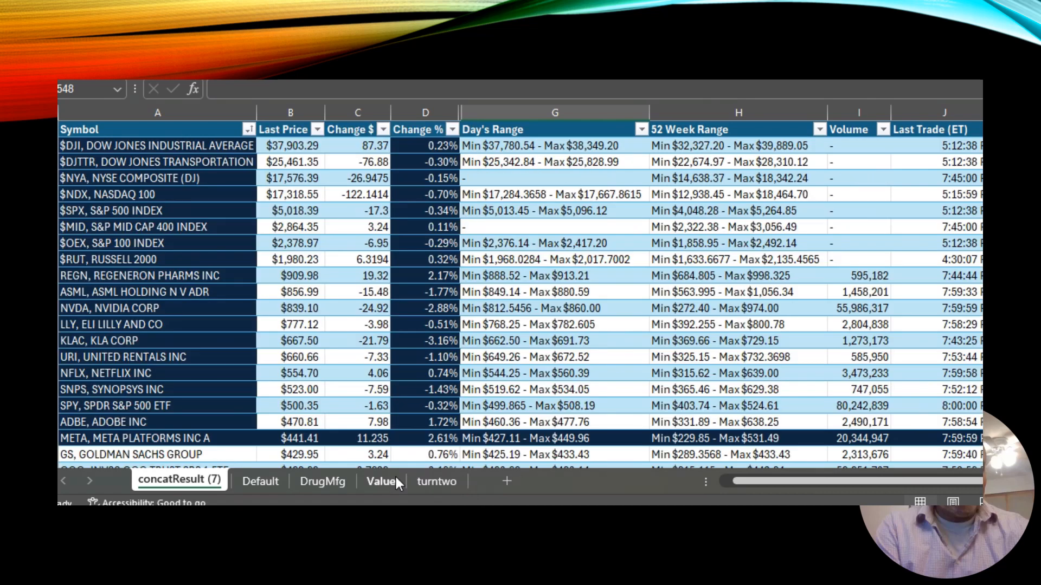
# Clear the Symbol filter on the Value table so all rows show again.
pyautogui.click(386, 483)
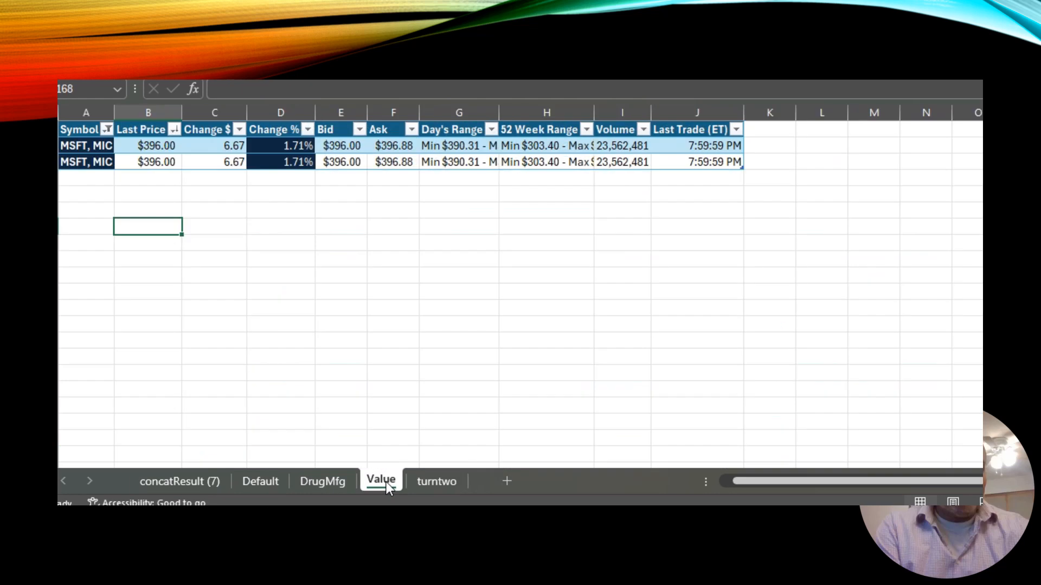
pyautogui.click(173, 131)
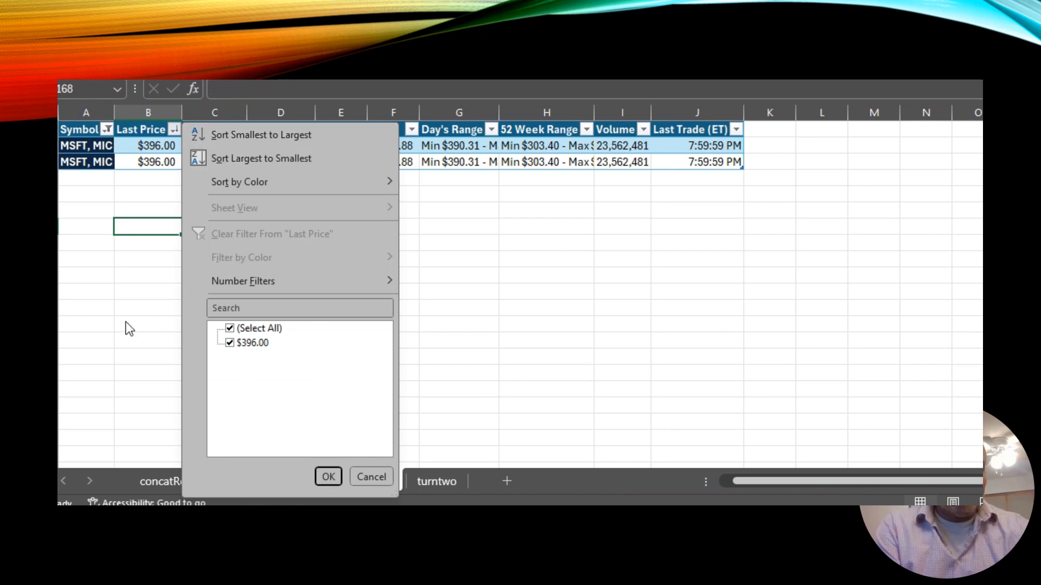
pyautogui.click(126, 322)
pyautogui.click(108, 130)
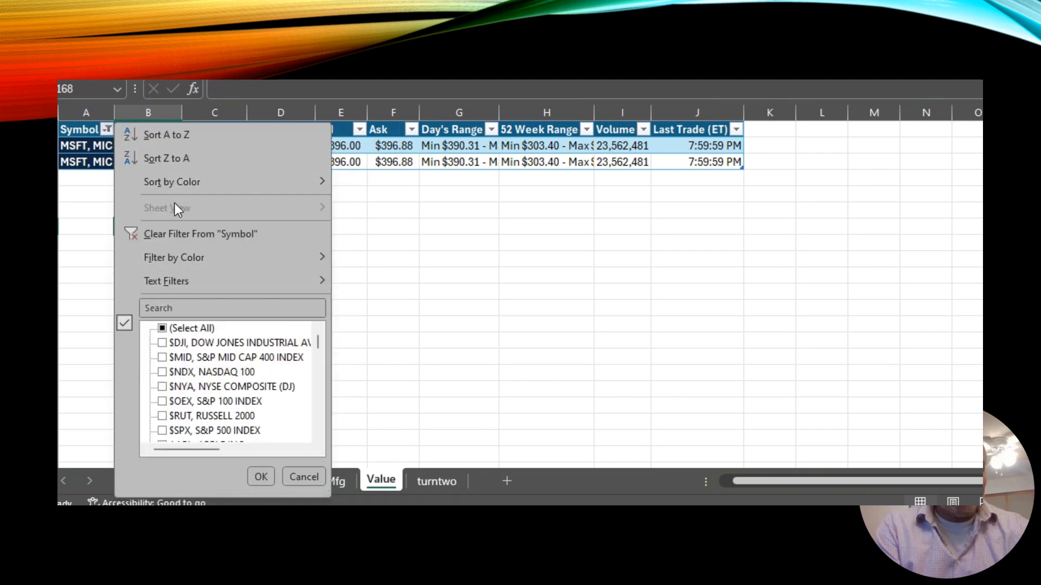
pyautogui.moveTo(188, 281)
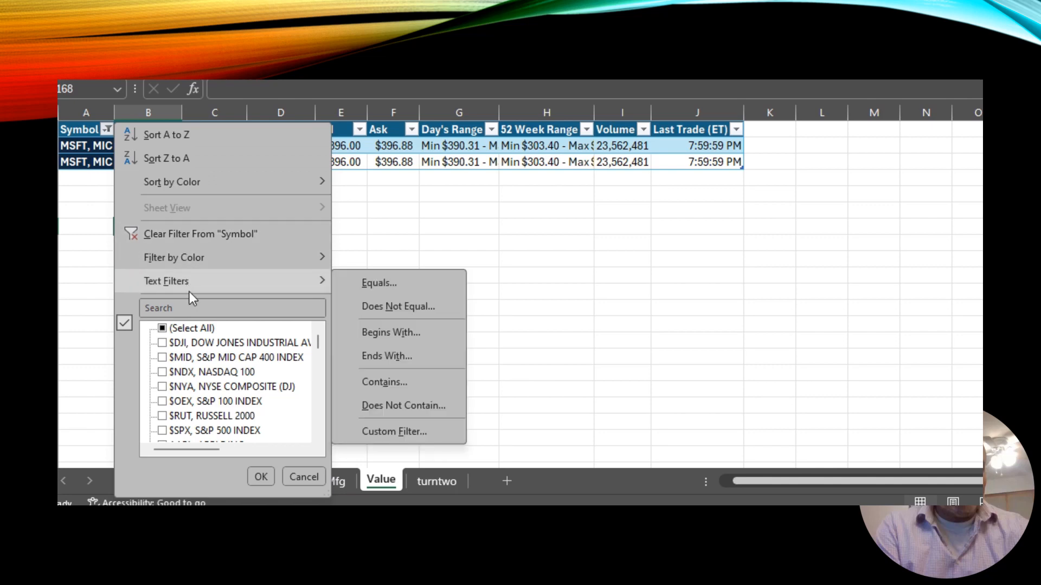
pyautogui.click(191, 328)
pyautogui.click(261, 476)
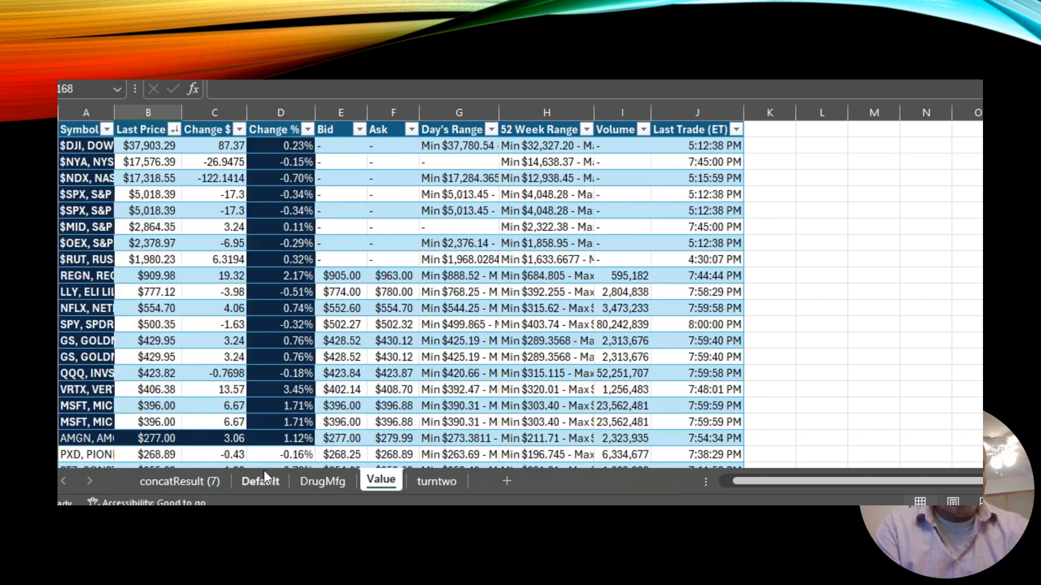
# Switch through the Default, DrugMfg, Value, turntwo and concatResult sheets to compare their tables.
pyautogui.click(265, 482)
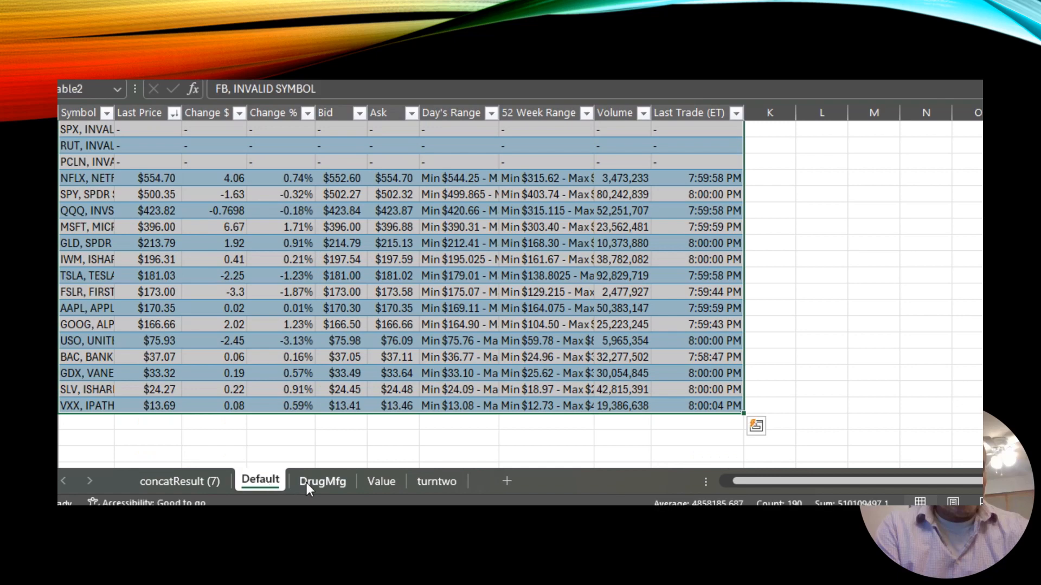
pyautogui.click(307, 483)
pyautogui.click(379, 482)
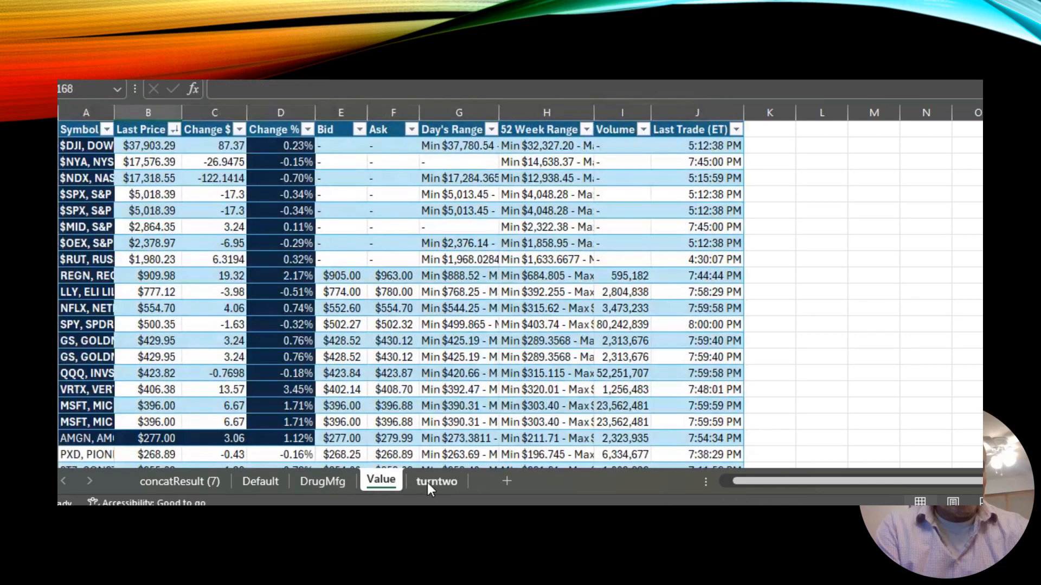
pyautogui.click(427, 482)
pyautogui.click(191, 480)
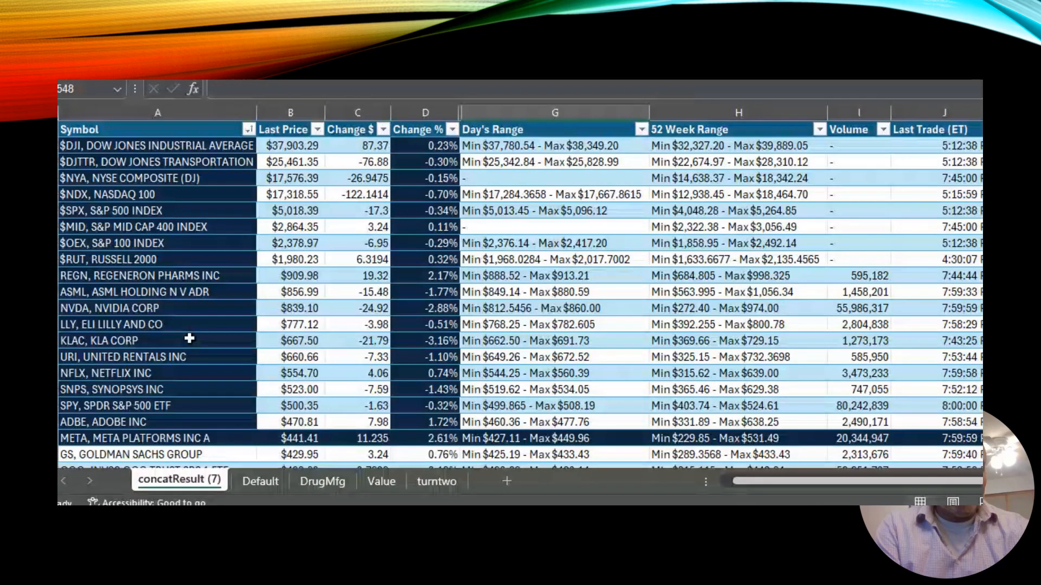
pyautogui.click(256, 298)
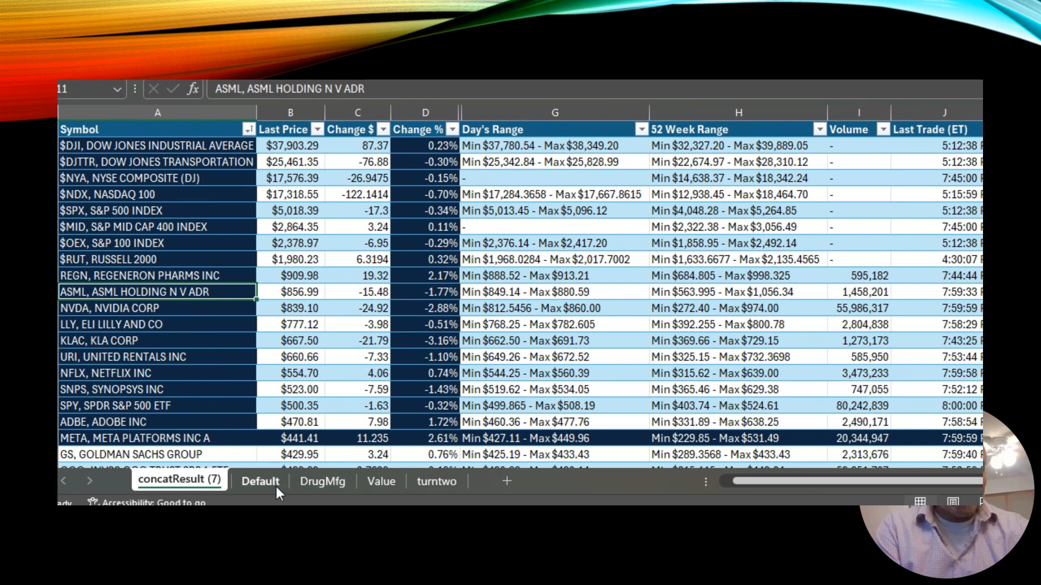
pyautogui.click(378, 485)
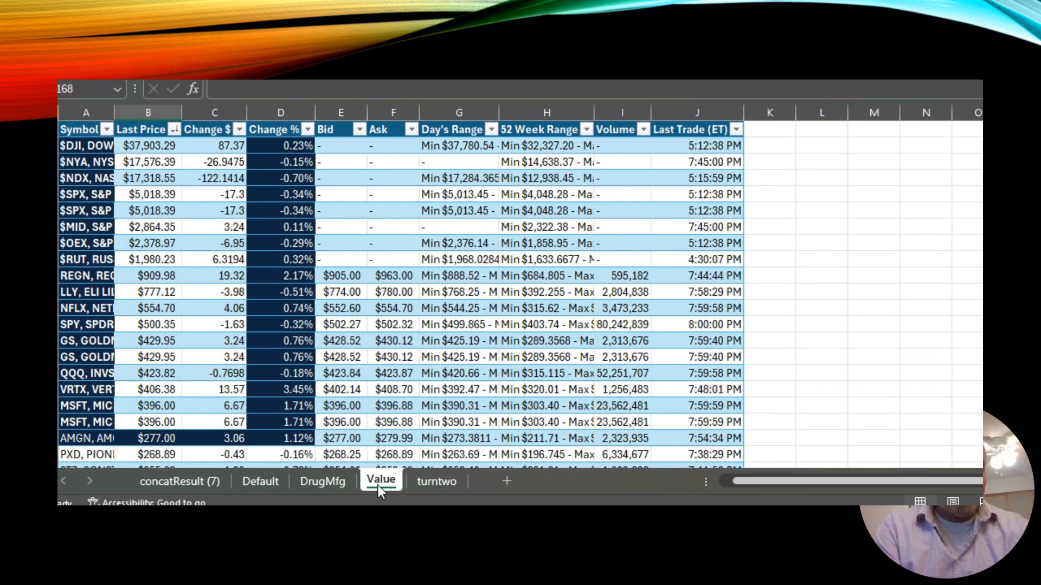
pyautogui.click(347, 237)
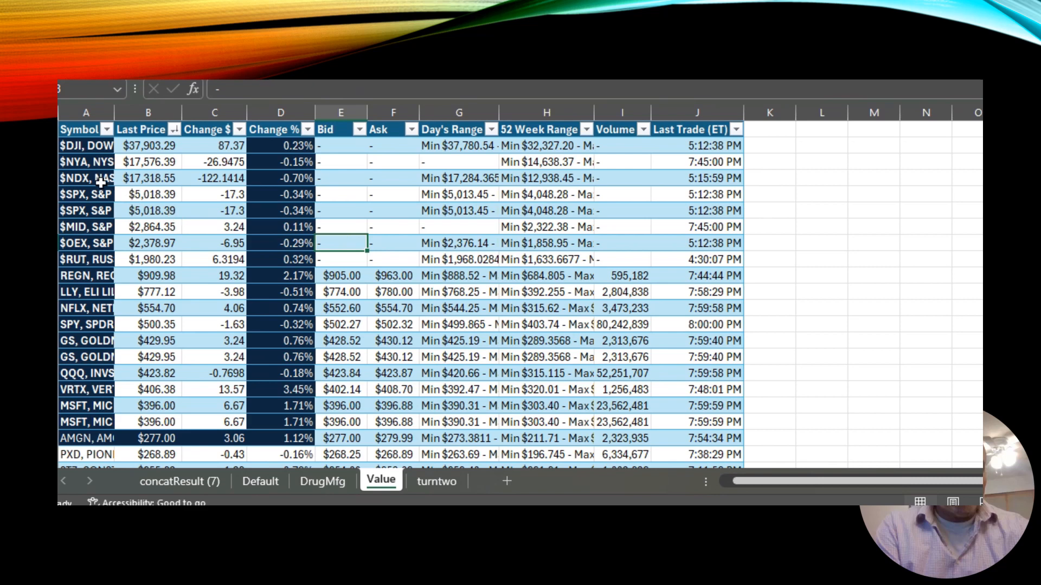
pyautogui.click(421, 359)
pyautogui.click(179, 481)
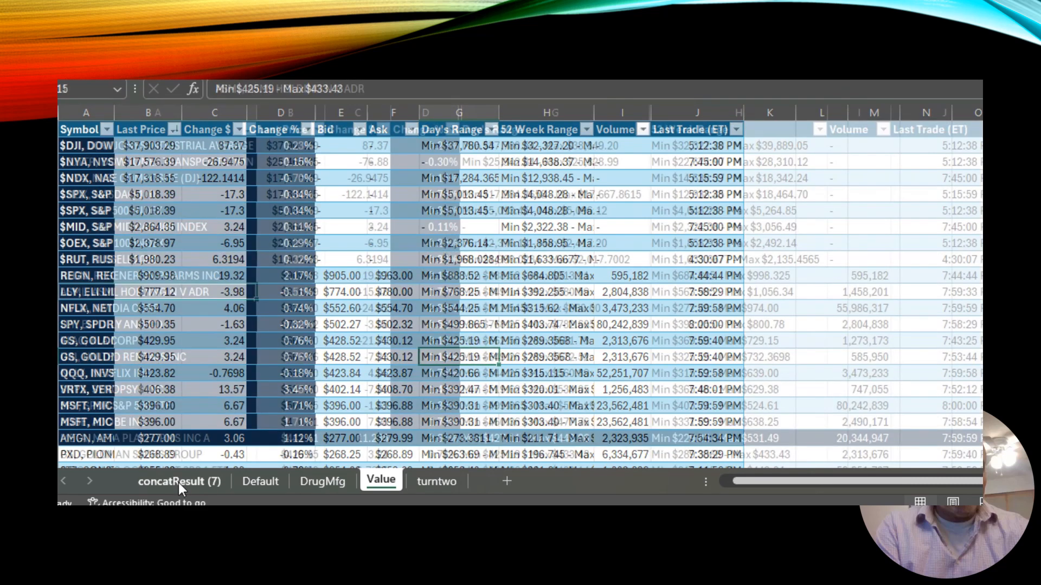
# Page down through the full concatResult table to the last row and back up to review it.
pyautogui.click(171, 443)
pyautogui.press('pagedown')
pyautogui.press('pagedown')
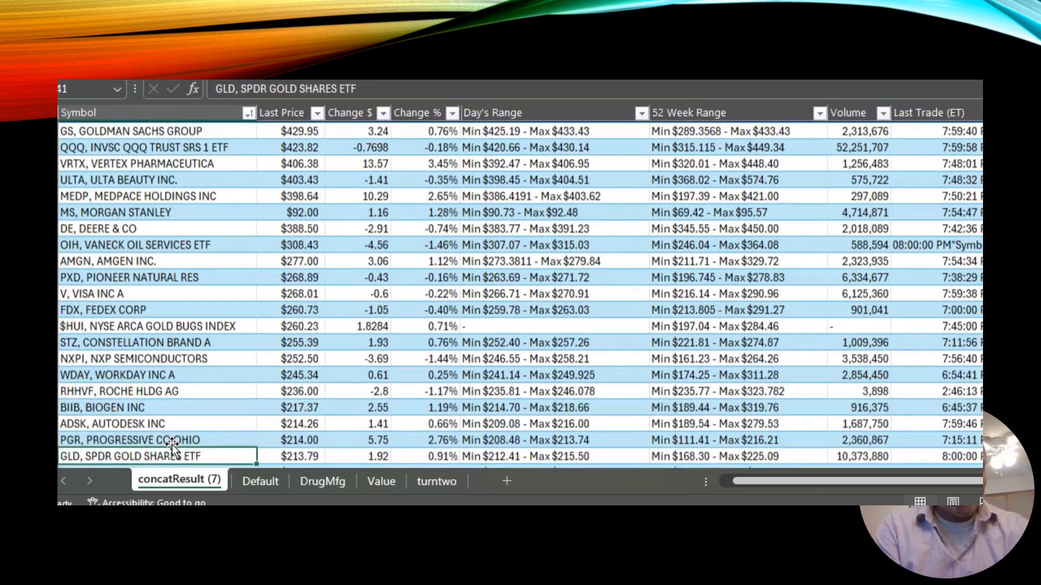
pyautogui.press('pagedown')
pyautogui.press('pagedown')
pyautogui.press('pagedown')
pyautogui.press('pagedown')
pyautogui.press('pagedown')
pyautogui.press('pagedown')
pyautogui.press('pagedown')
pyautogui.press('pagedown')
pyautogui.press('pagedown')
pyautogui.press('pagedown')
pyautogui.press('pagedown')
pyautogui.press('pagedown')
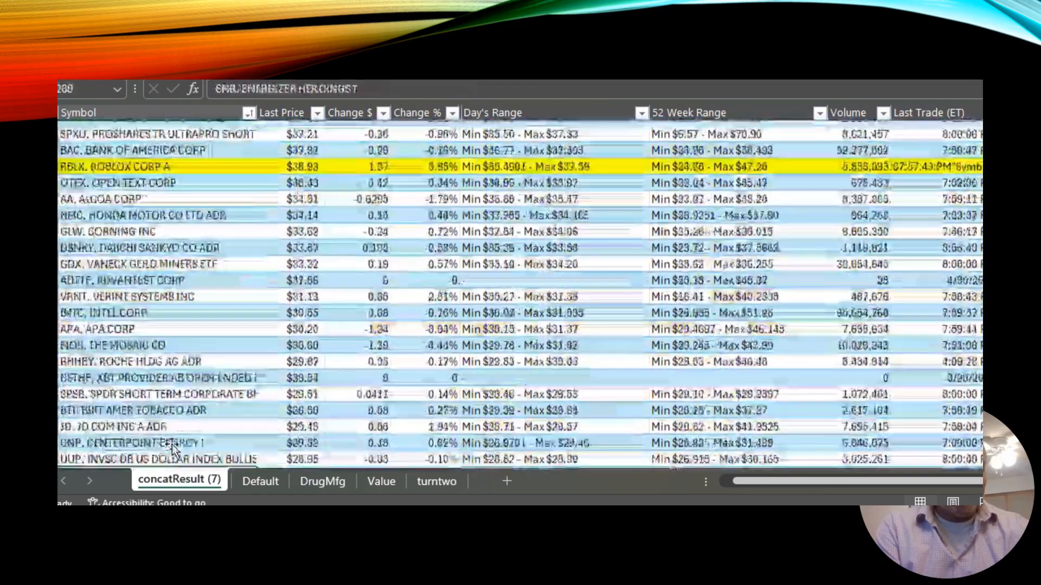
pyautogui.press('pagedown')
pyautogui.press('pagedown')
pyautogui.press('pagedown')
pyautogui.press('pagedown')
pyautogui.press('pagedown')
pyautogui.press('pagedown')
pyautogui.press('pagedown')
pyautogui.press('pagedown')
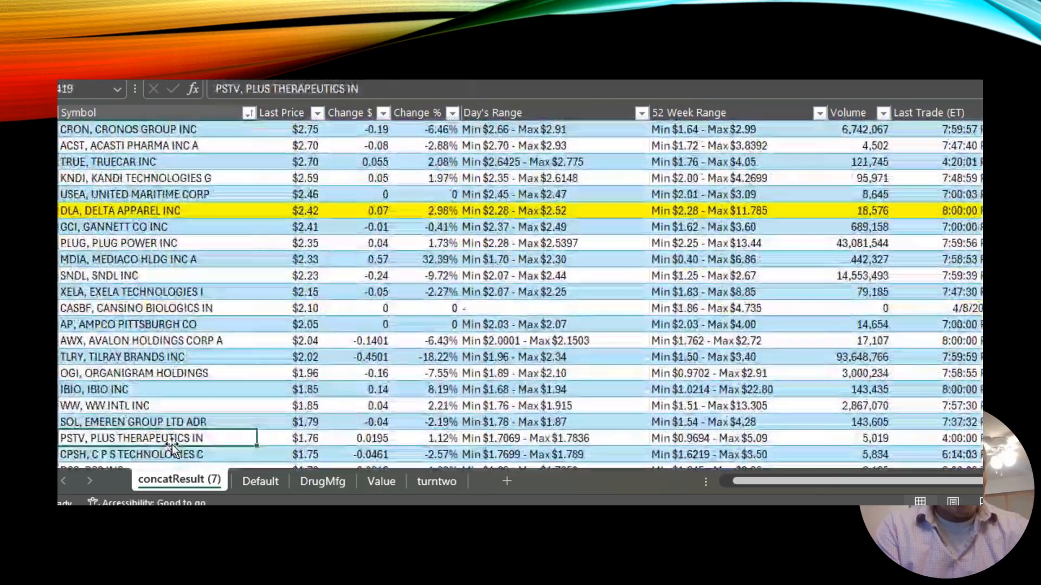
pyautogui.press('pagedown')
pyautogui.press('pagedown')
pyautogui.press('pagedown')
pyautogui.press('pagedown')
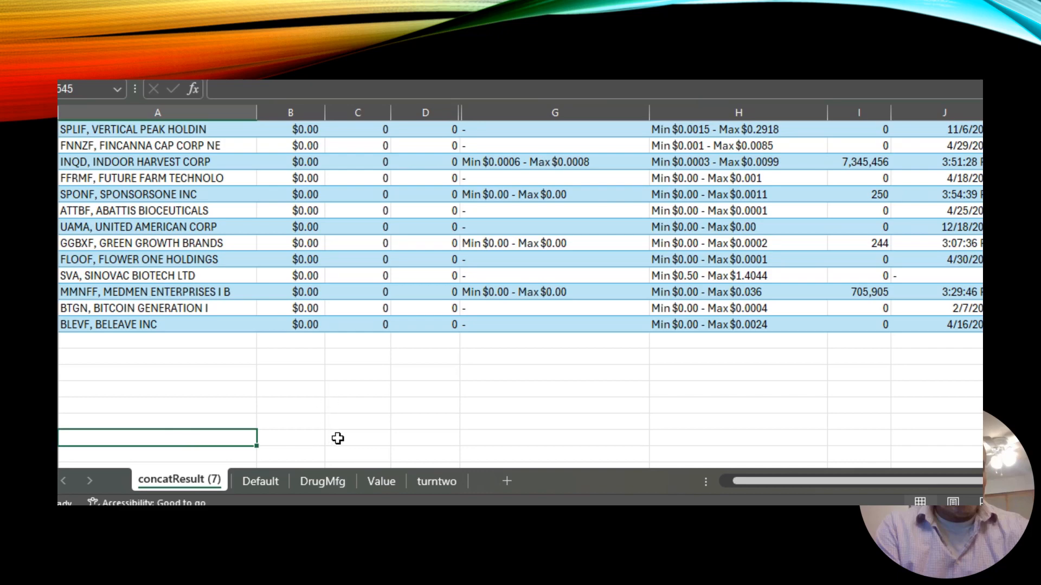
pyautogui.press('pageup')
pyautogui.press('pageup')
pyautogui.press('pageup')
pyautogui.press('pageup')
pyautogui.press('pageup')
pyautogui.press('pageup')
pyautogui.press('pageup')
pyautogui.press('pageup')
pyautogui.press('pageup')
pyautogui.press('pageup')
pyautogui.press('pageup')
pyautogui.press('pageup')
pyautogui.press('pageup')
pyautogui.press('pageup')
pyautogui.press('pageup')
pyautogui.press('pageup')
pyautogui.press('pageup')
pyautogui.press('pageup')
pyautogui.press('pageup')
pyautogui.press('pageup')
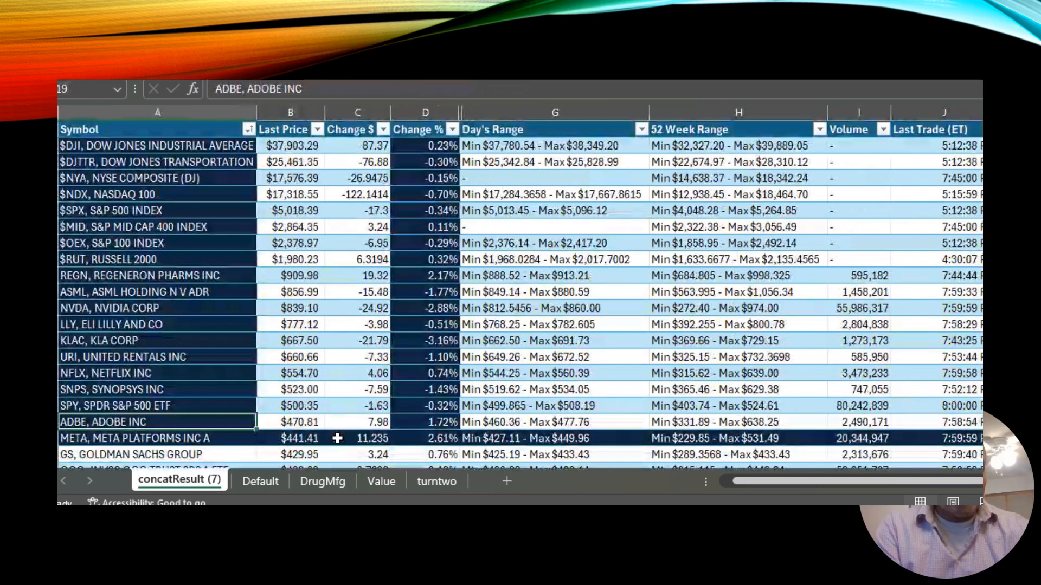